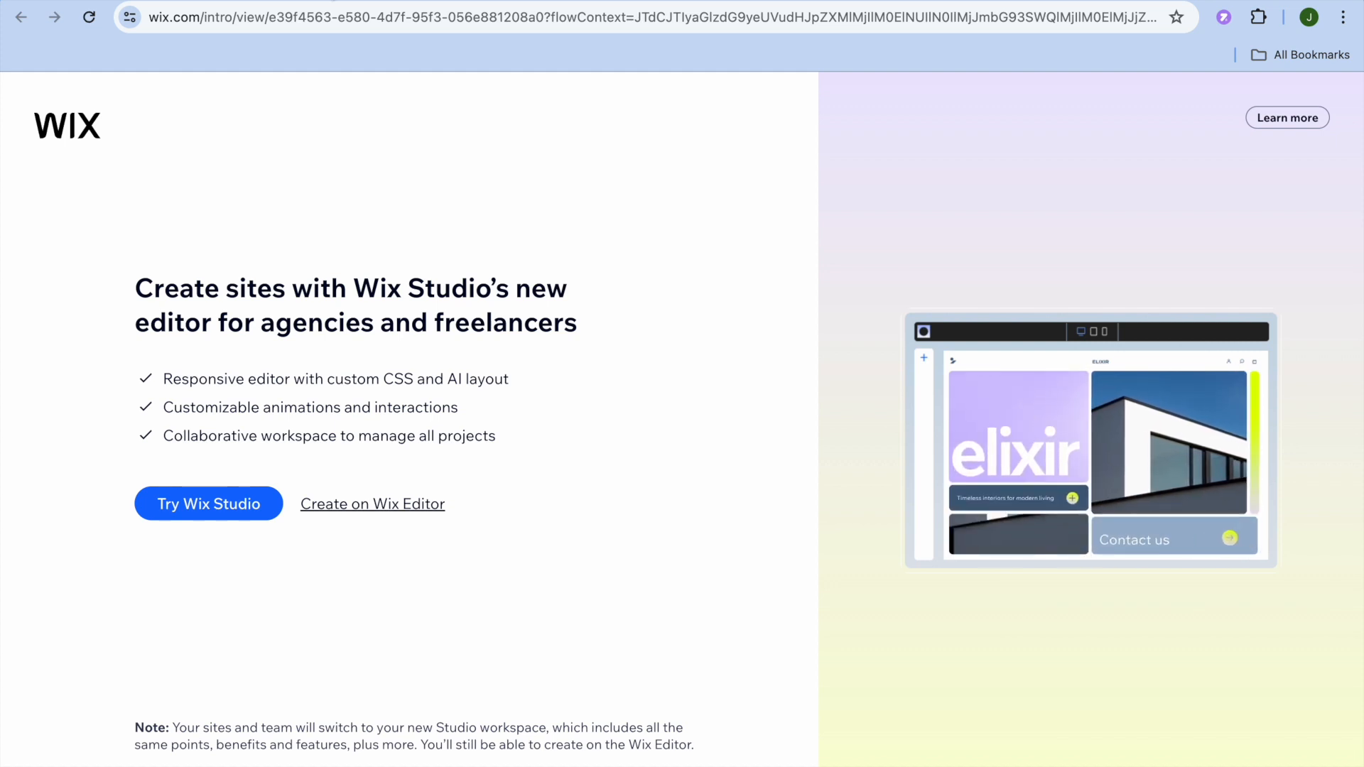
- Start a new site on Wix Editor without the AI chat and set its type to Food Delivery Service
left_click(393, 506)
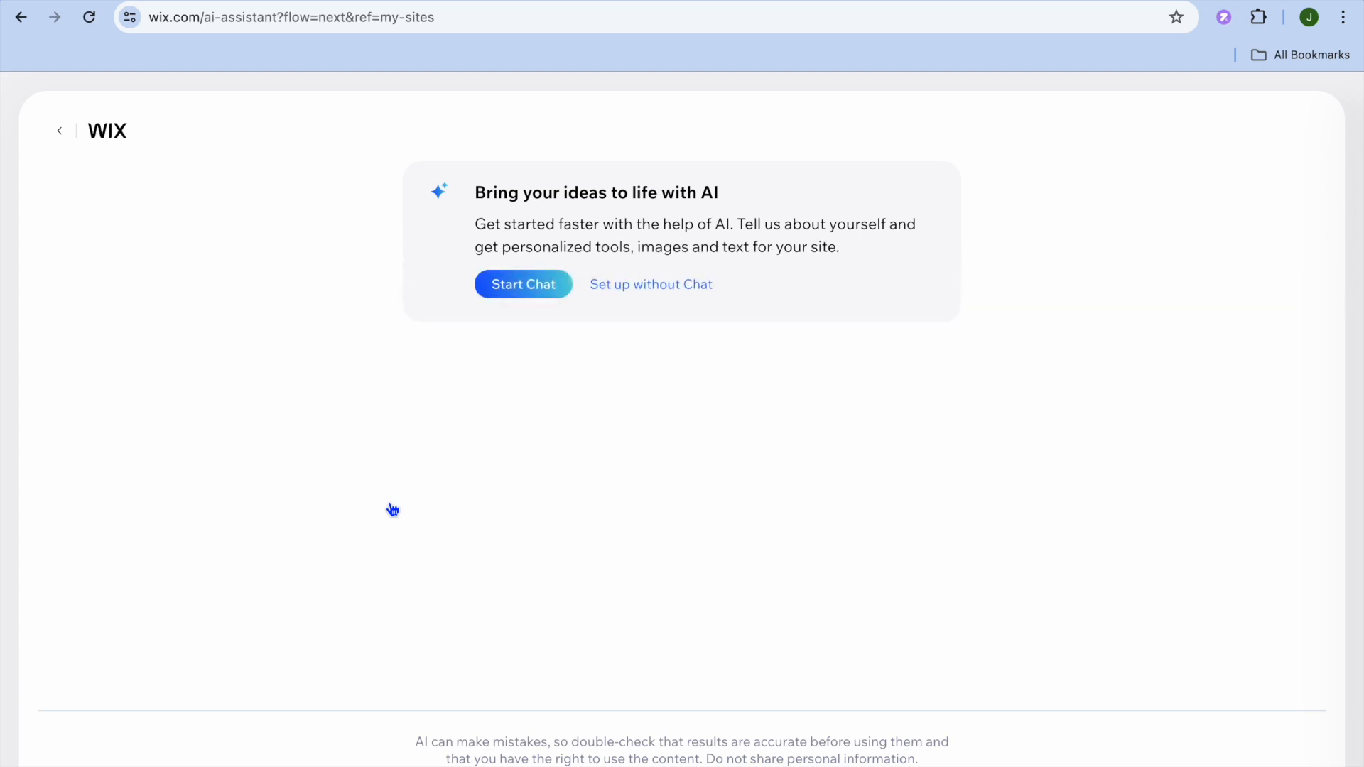
left_click(649, 287)
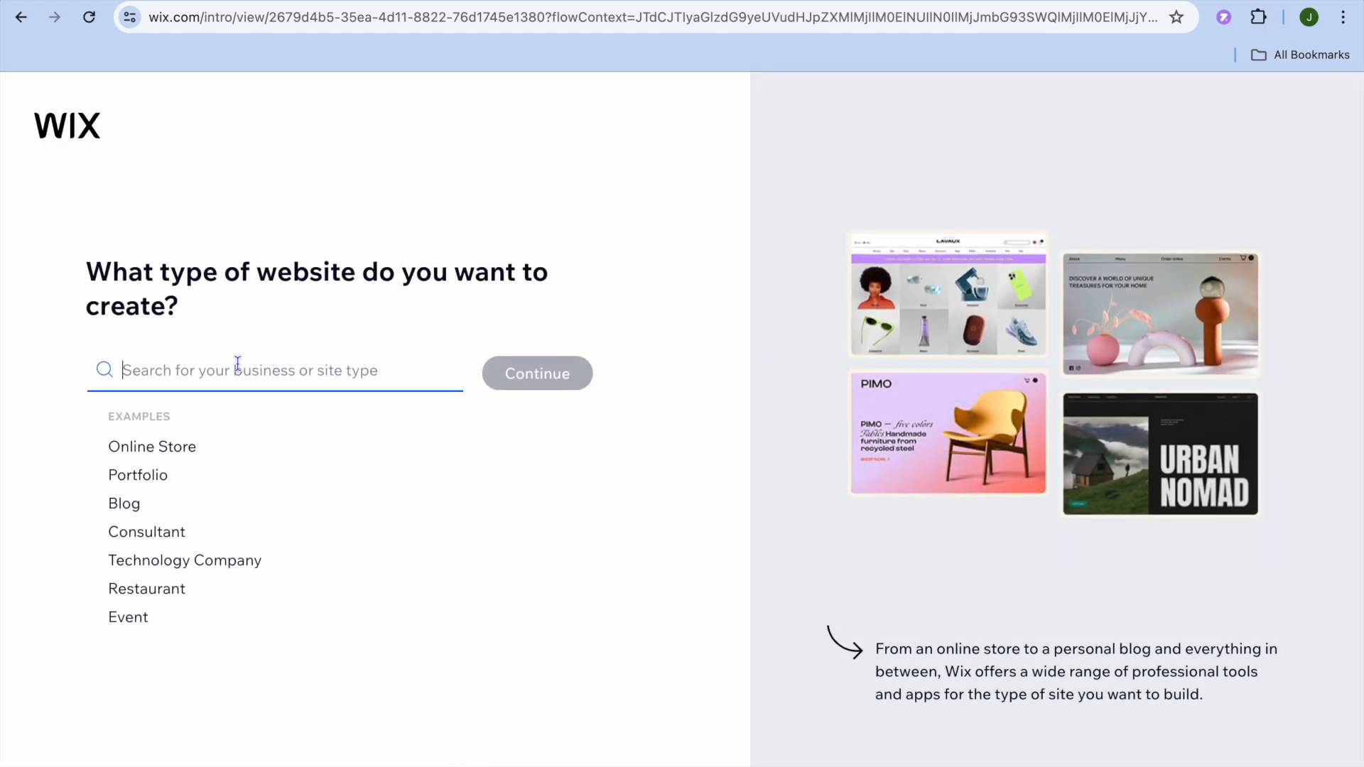
type("F")
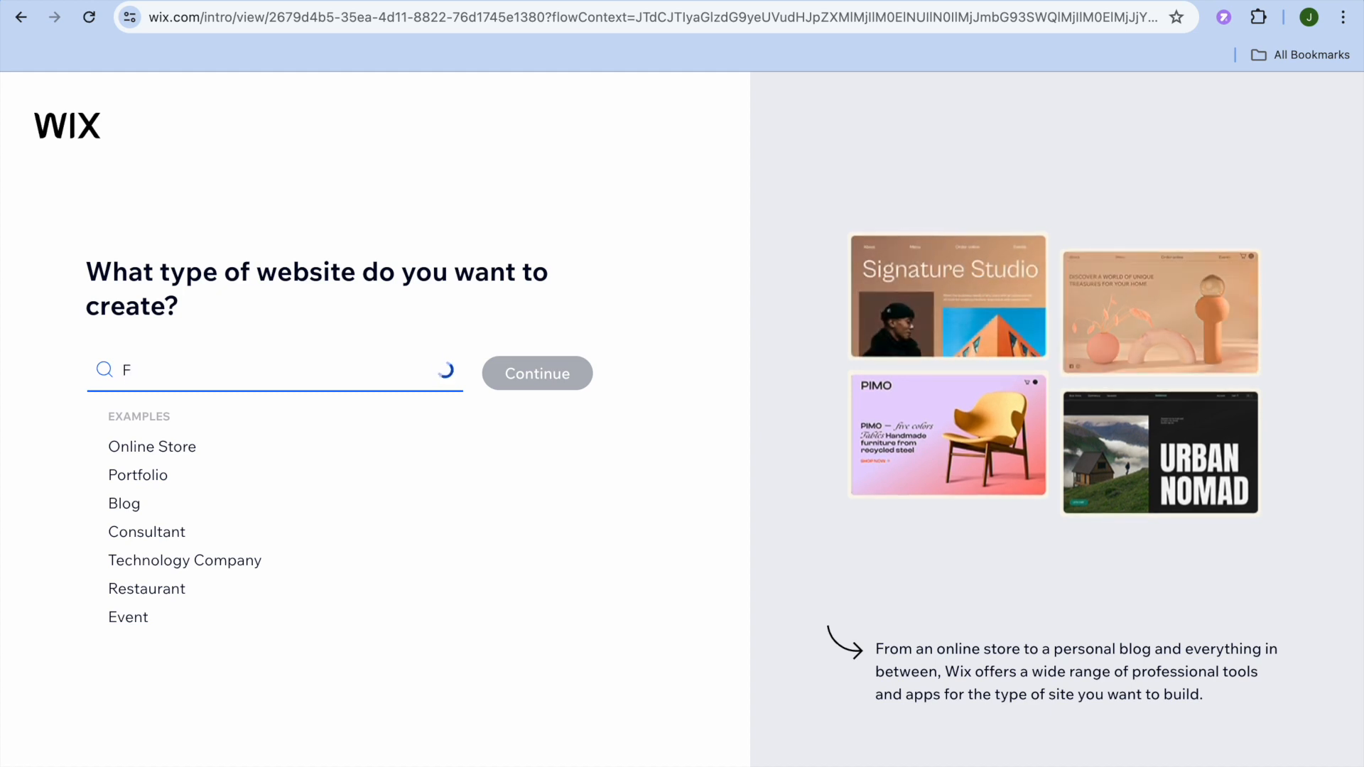
type("OOD")
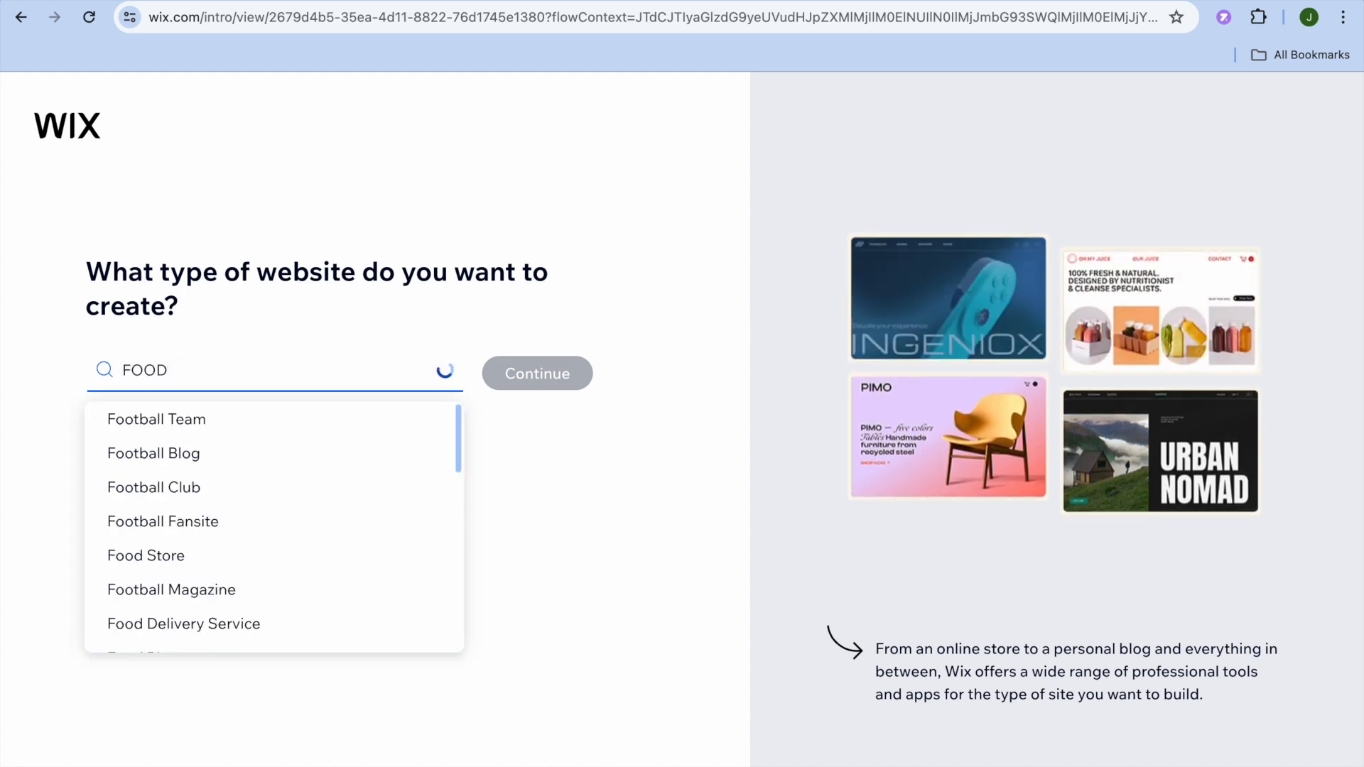
type(" DE")
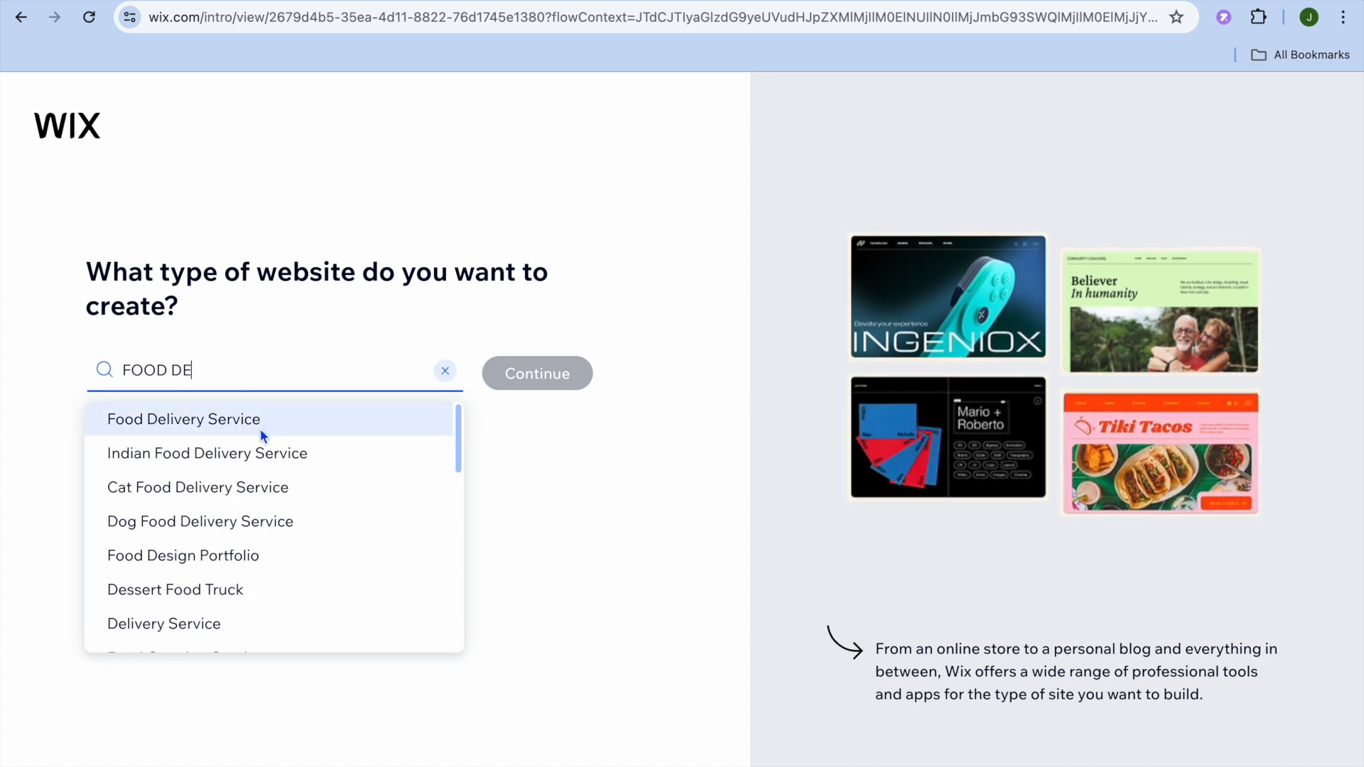
left_click(260, 428)
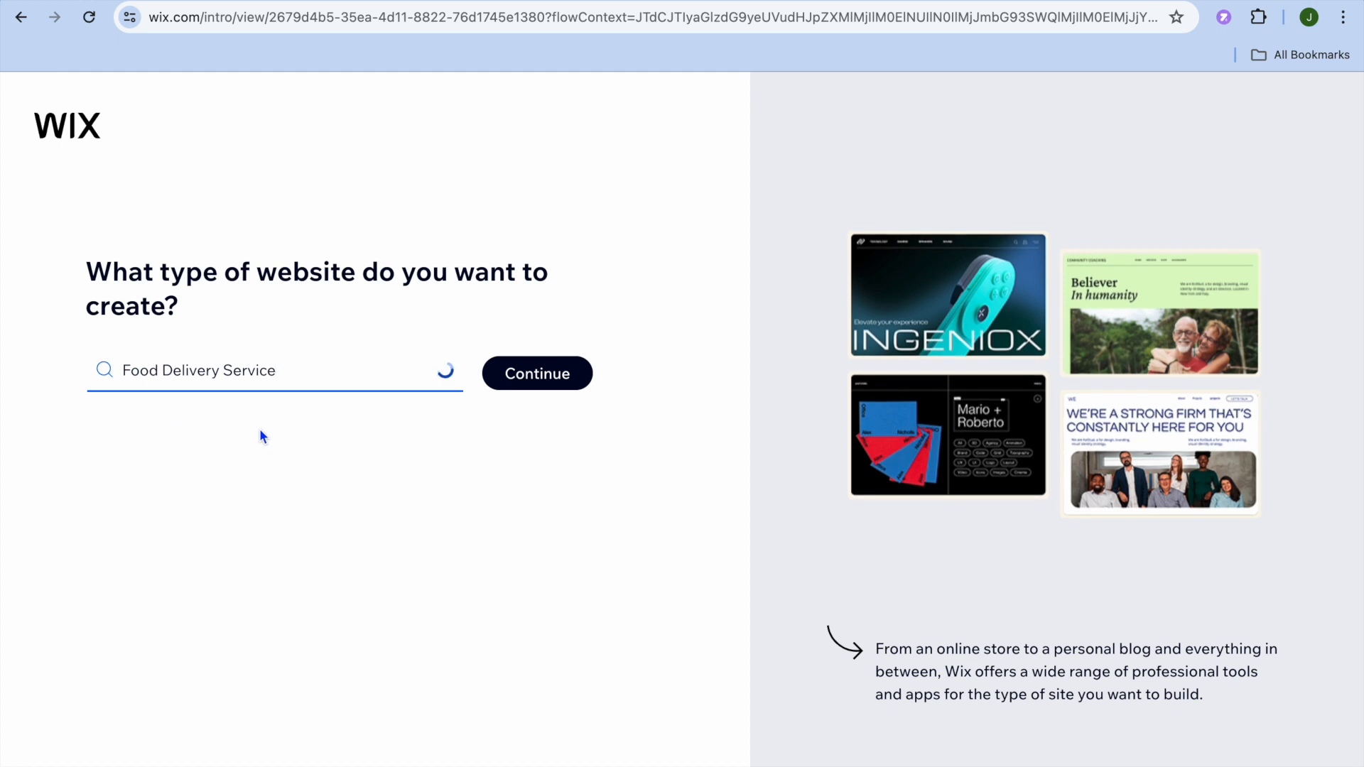
left_click(533, 377)
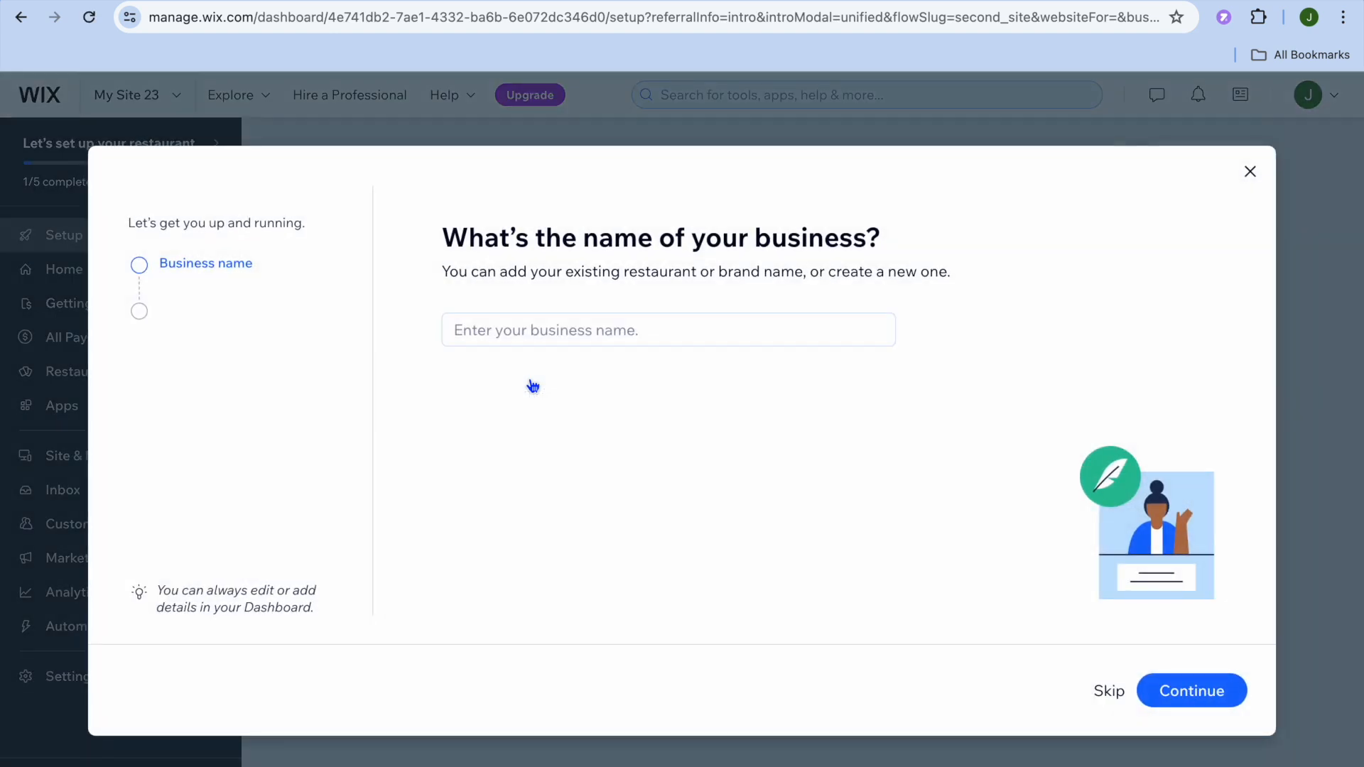
- Name the business FOOD DELIVERY and continue to the app selection
left_click(545, 328)
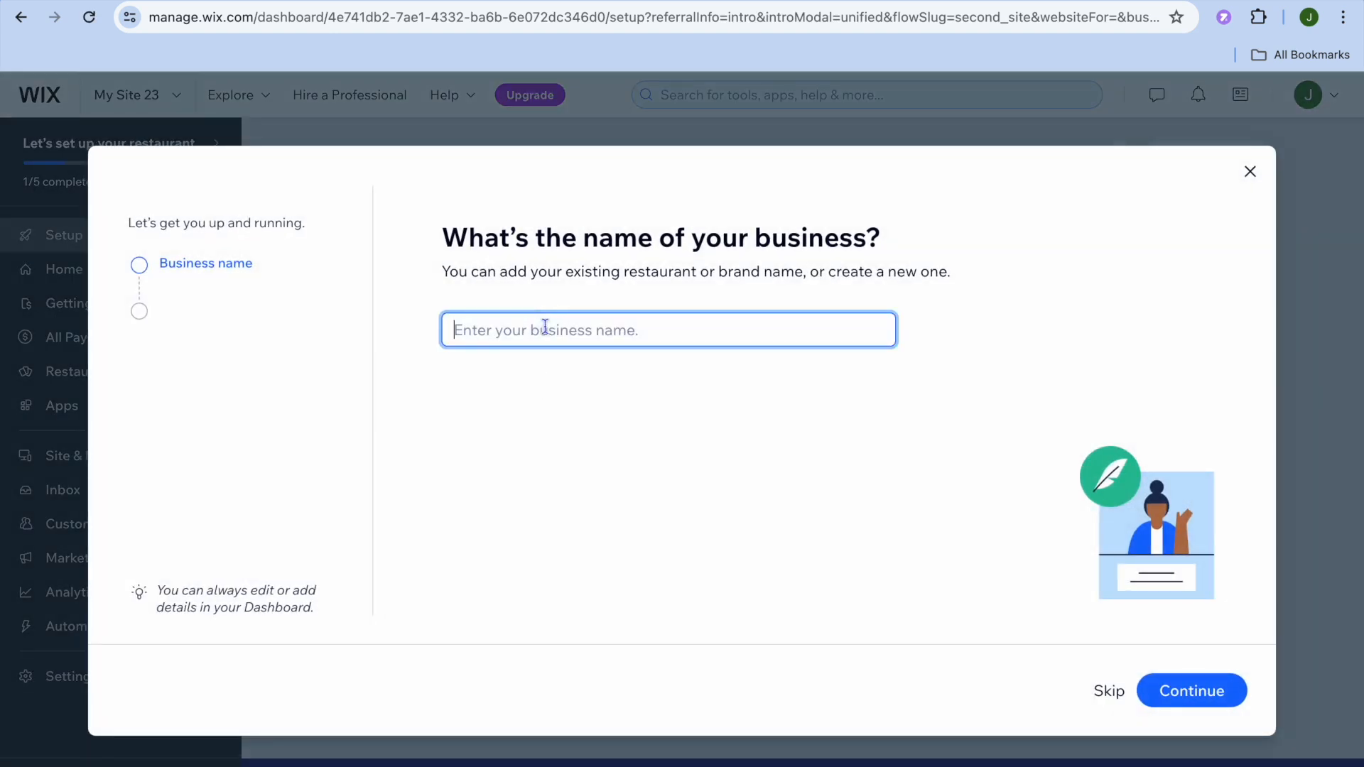
type("F")
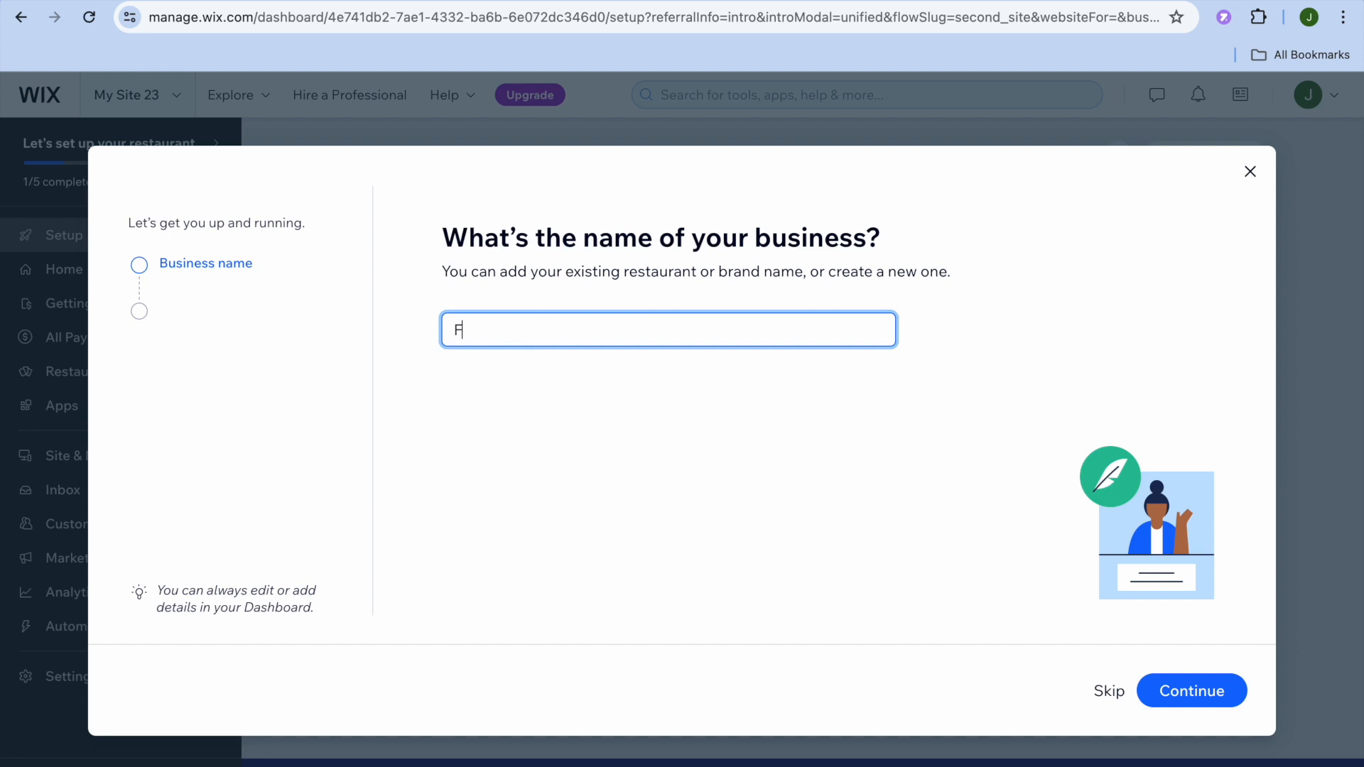
type("OOD DELIVERY")
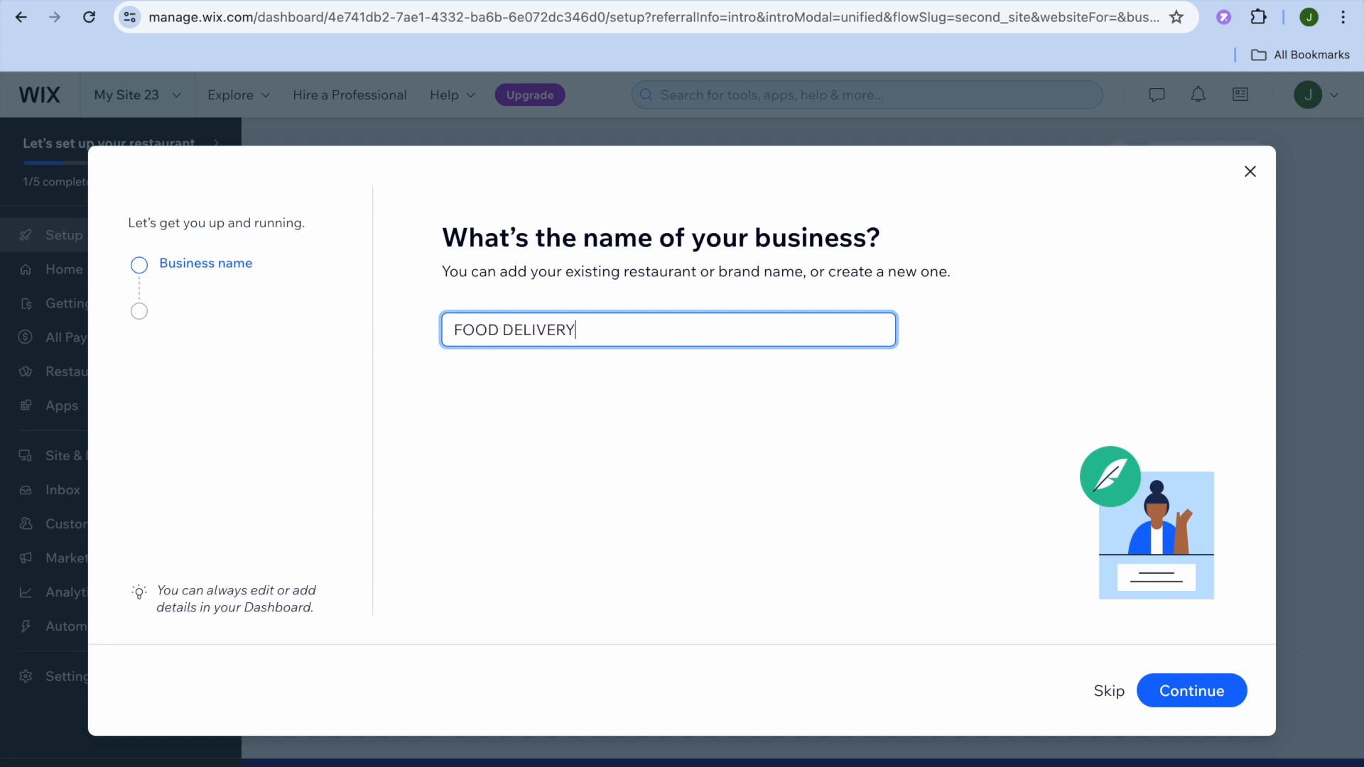
left_click(1196, 699)
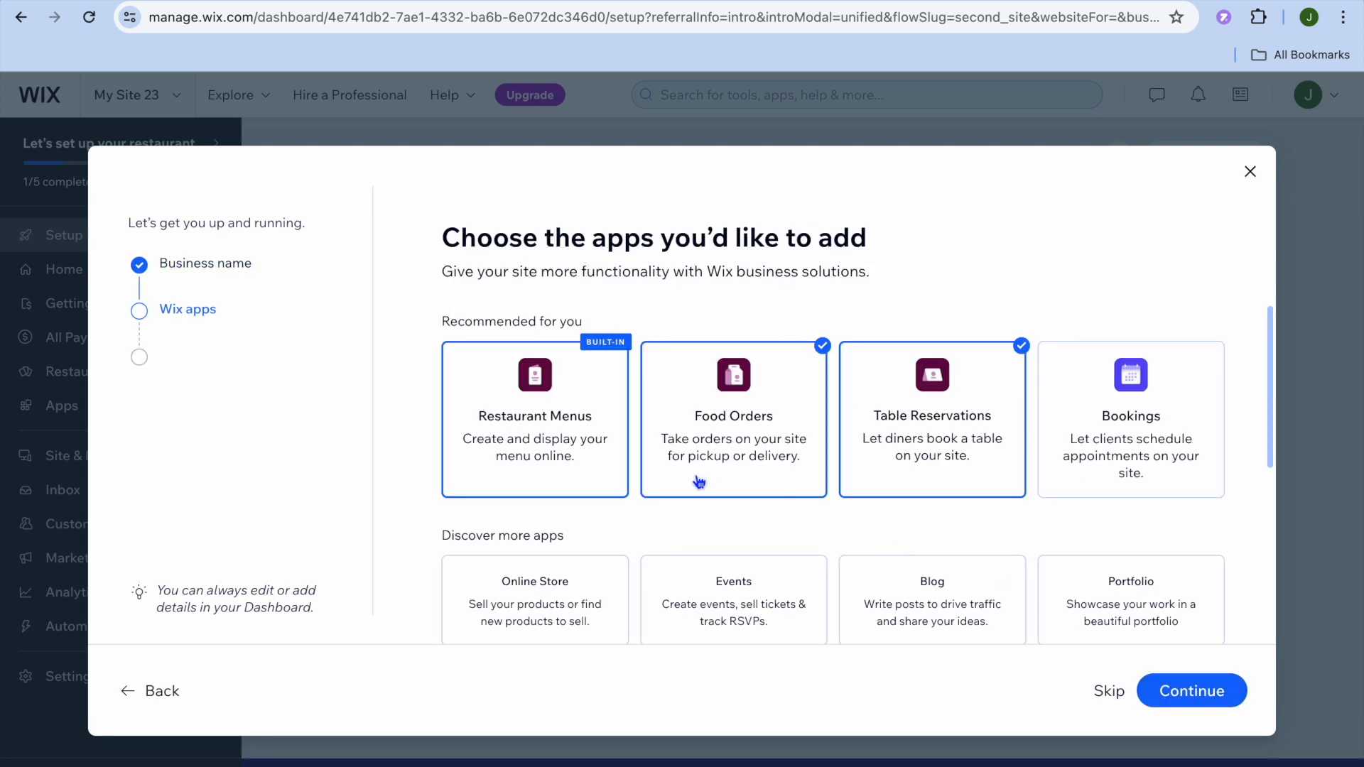
- Review the available apps, accept the preselected Restaurant Menus, Food Orders and Table Reservations, and continue to the dashboard
scroll(700, 483, "down", 2)
scroll(700, 483, "up", 1)
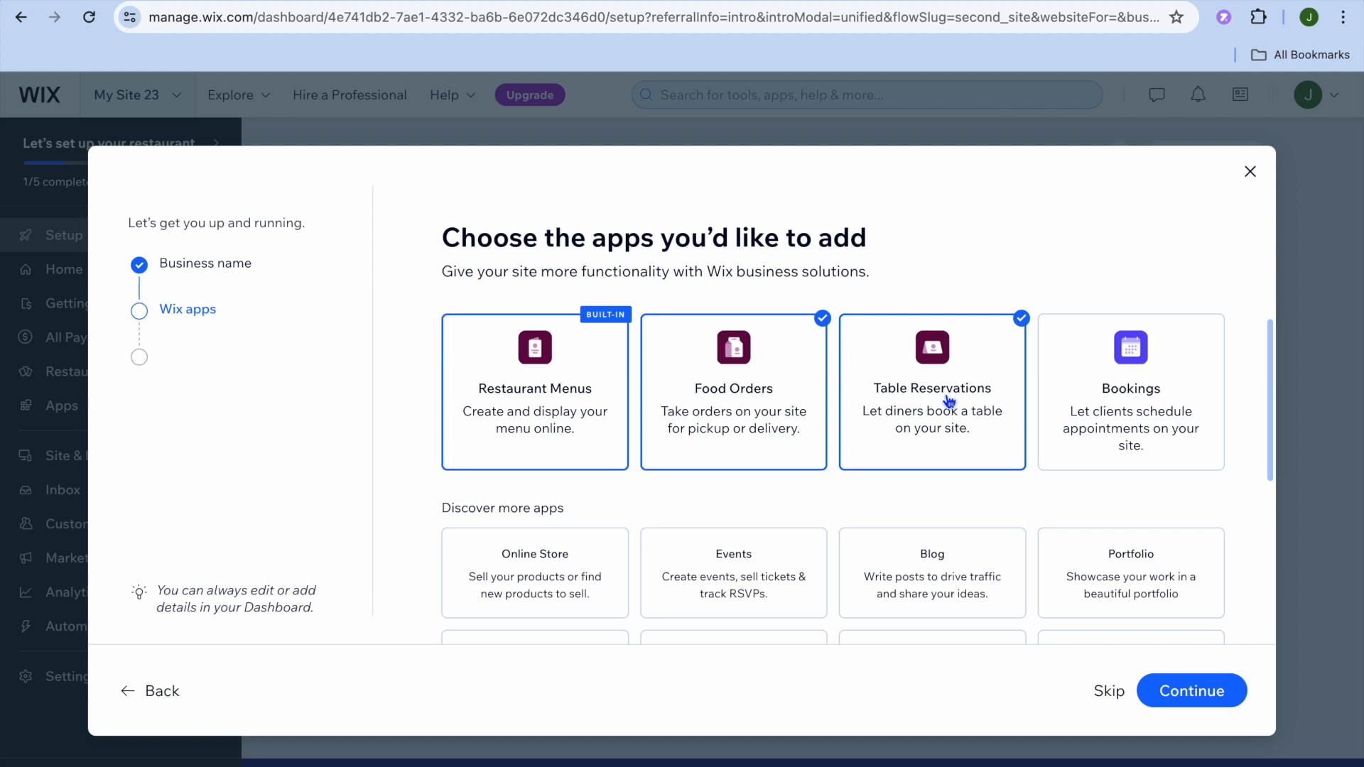
scroll(948, 402, "down", 3)
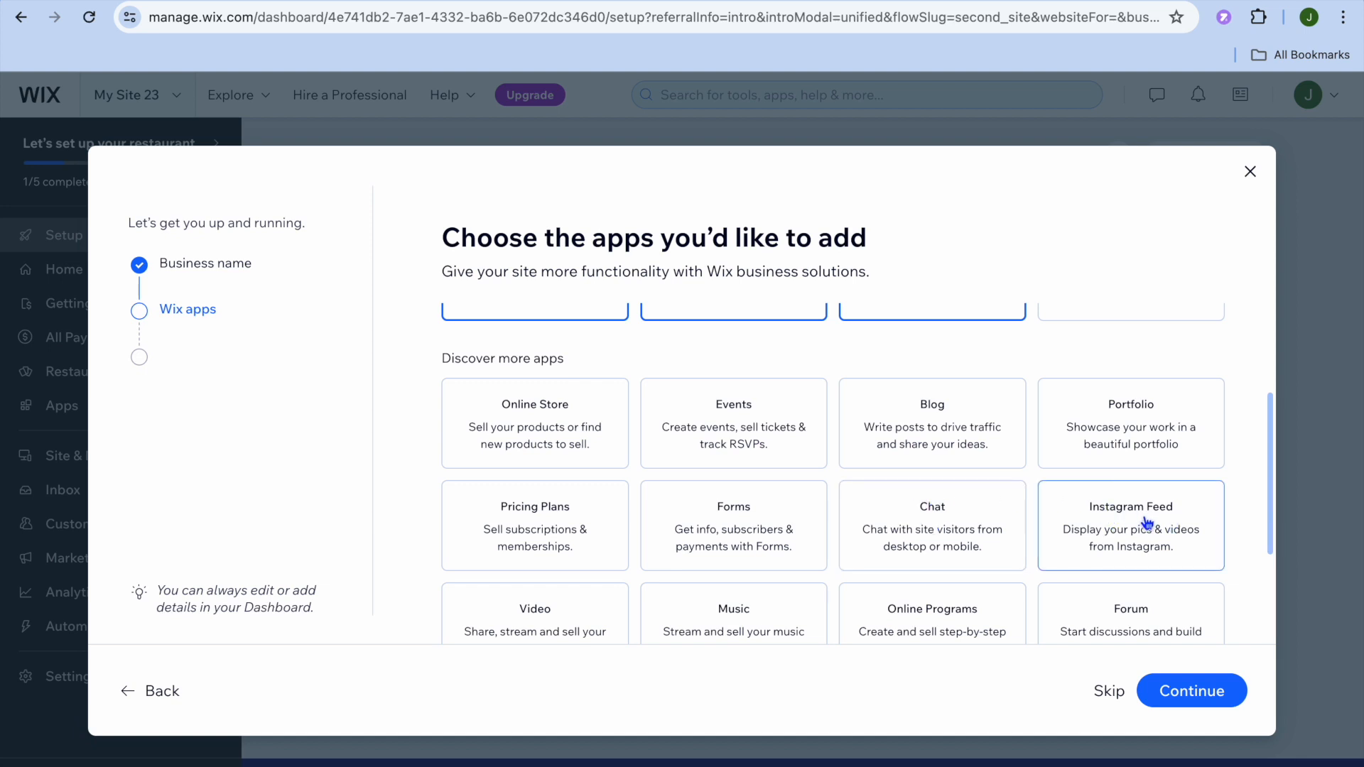
scroll(1147, 524, "down", 1)
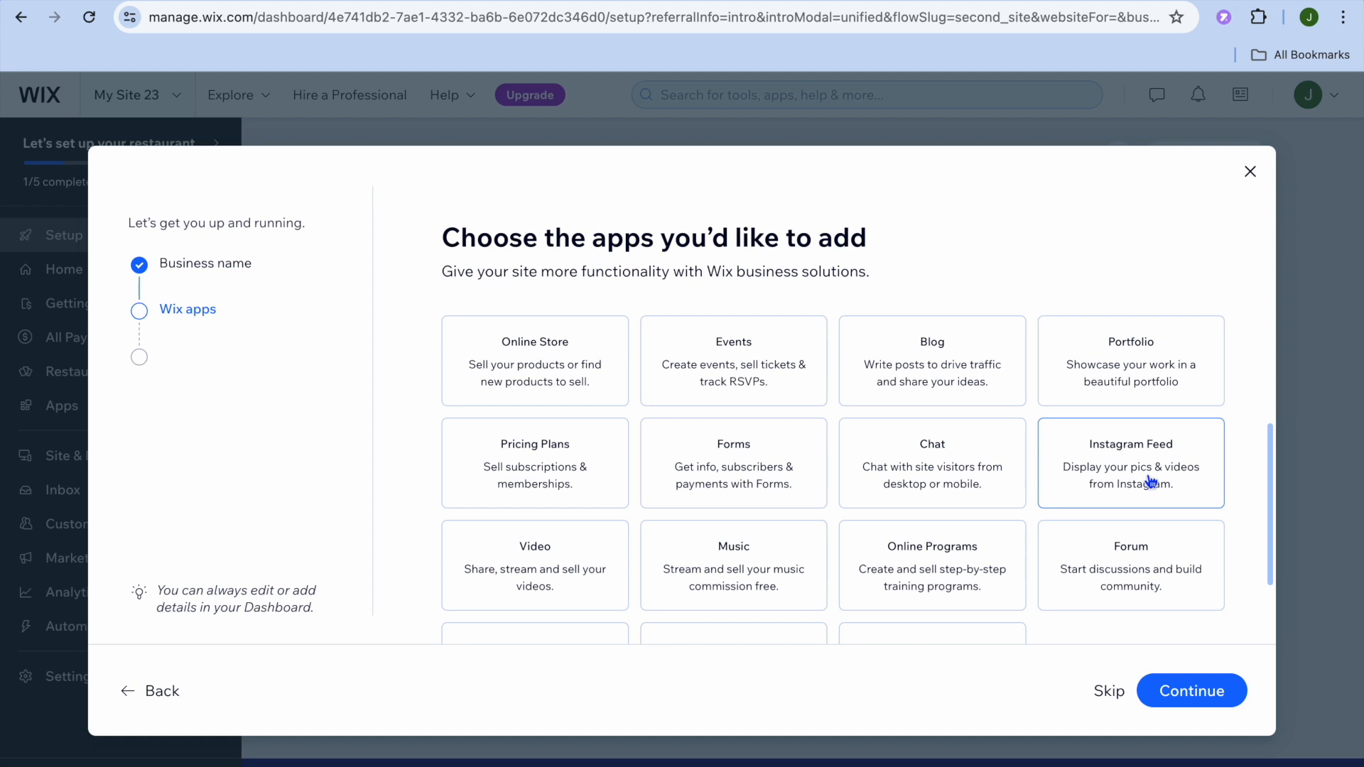
scroll(1151, 483, "down", 1)
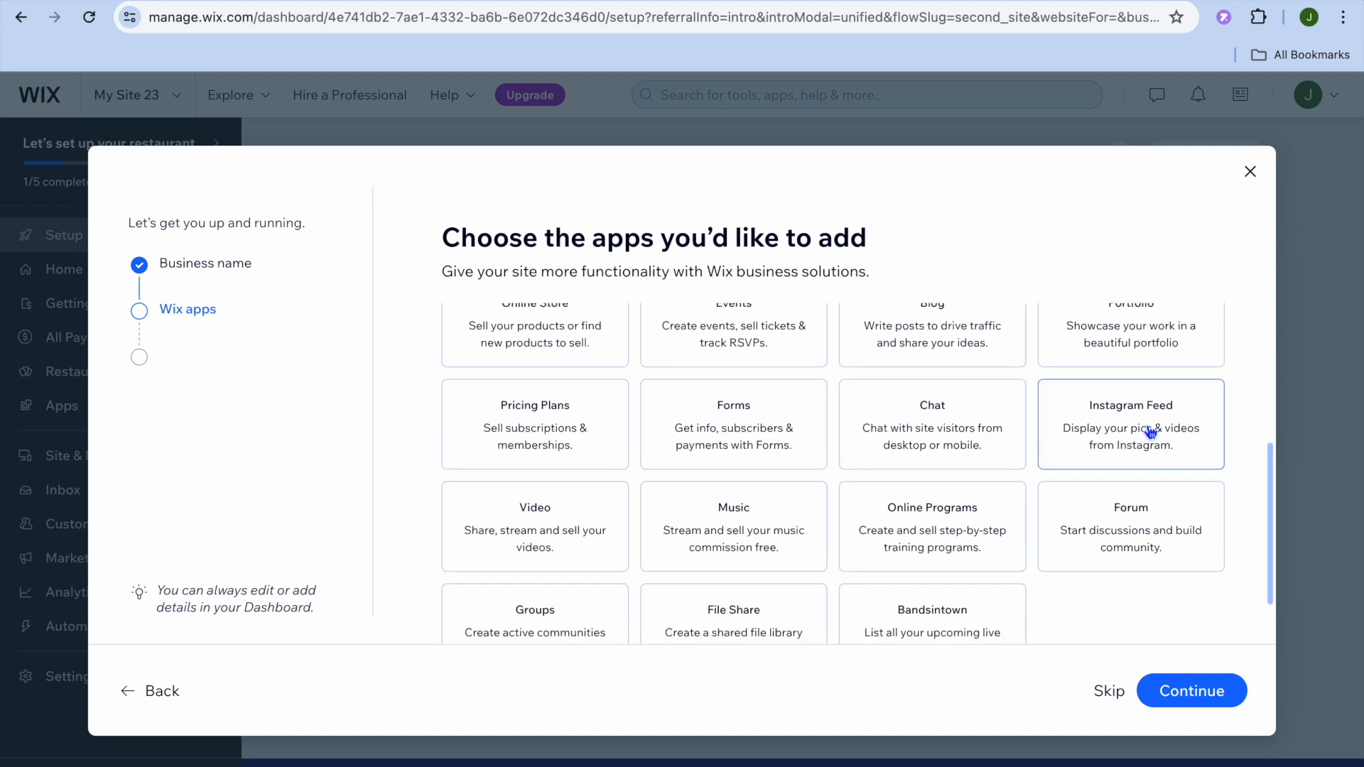
scroll(1148, 435, "up", 5)
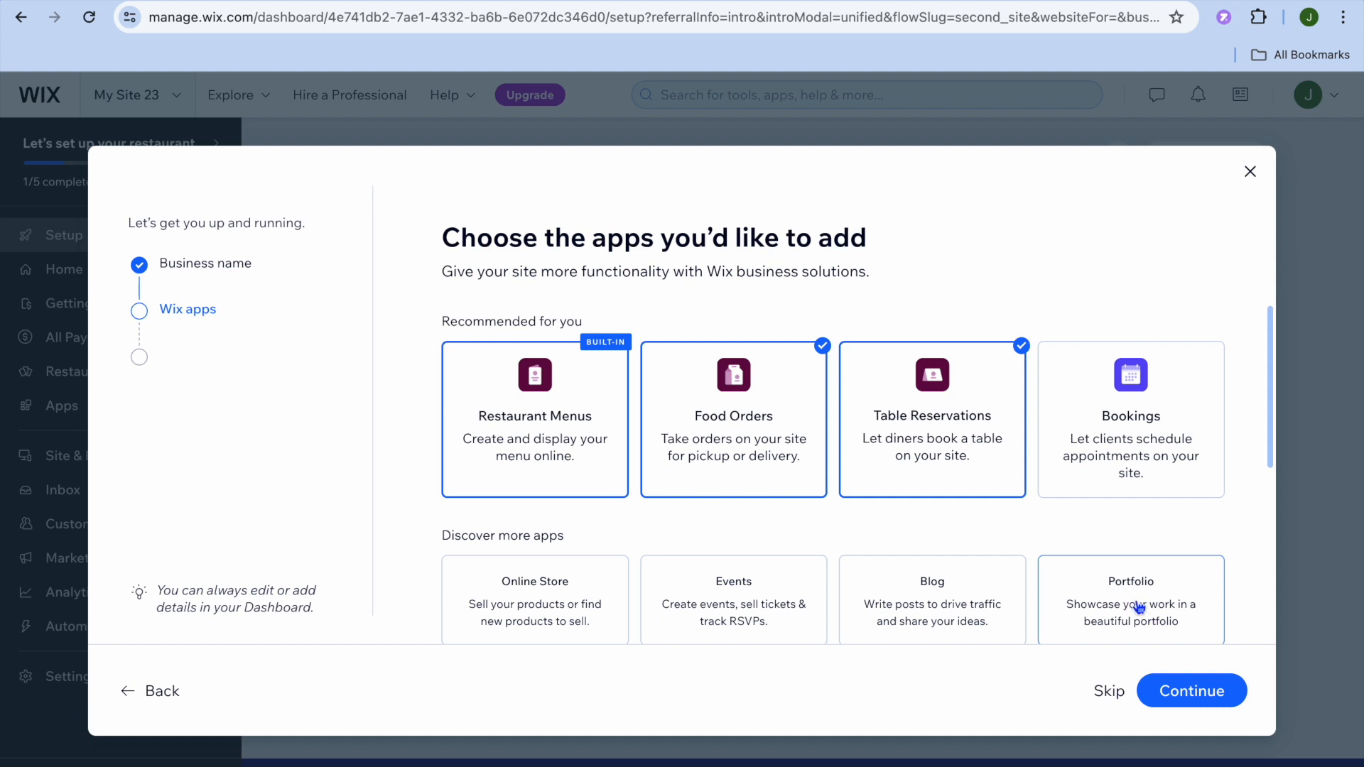
left_click(1191, 699)
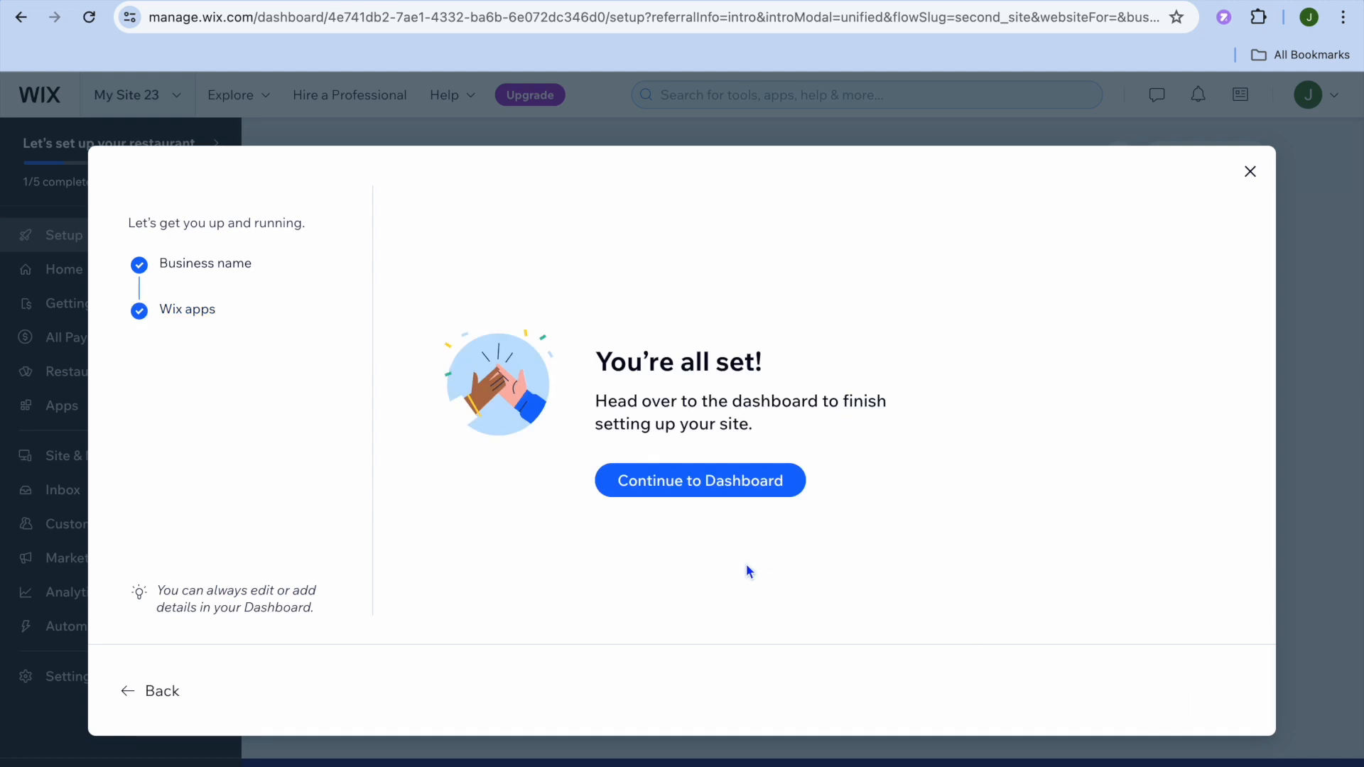
left_click(706, 488)
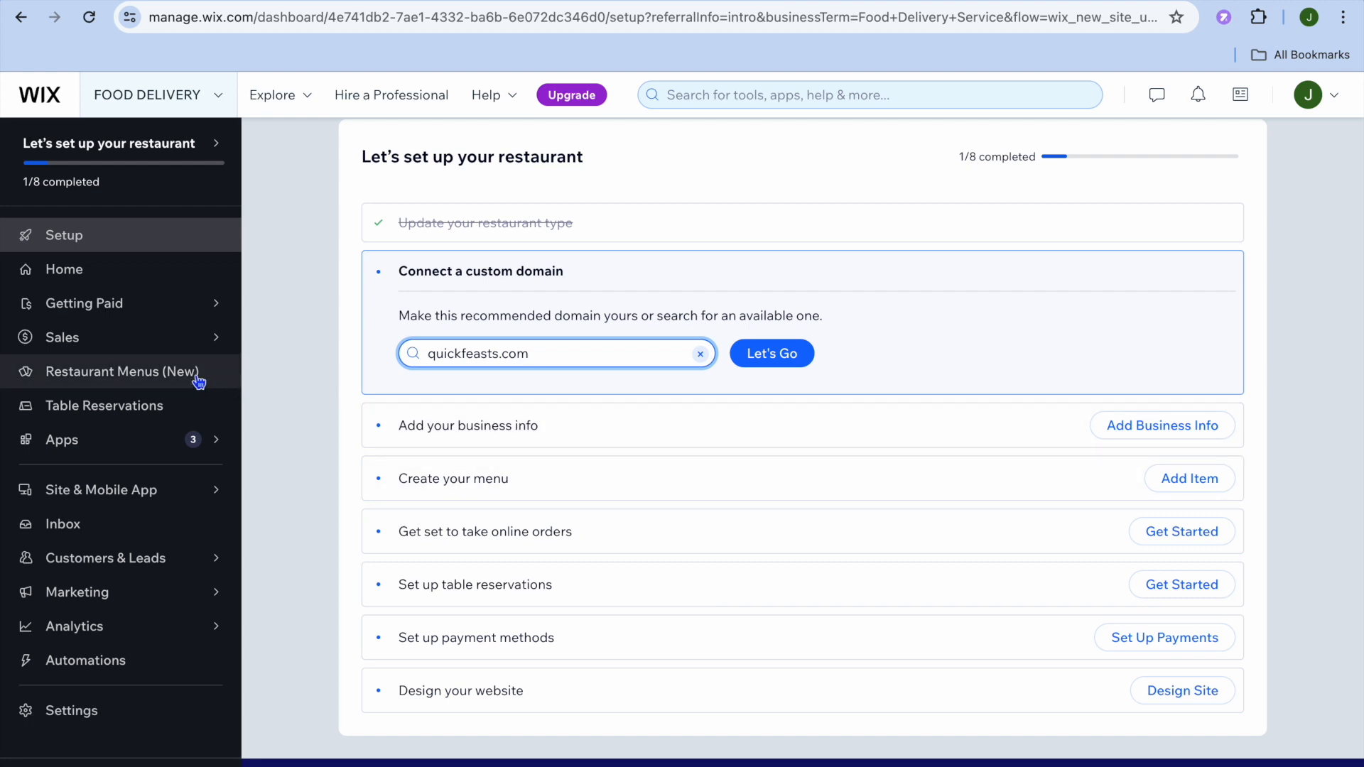
- Open the restaurant menus and look through the Appetizers, Mains and Desserts sections of the Dinner Menu
left_click(156, 380)
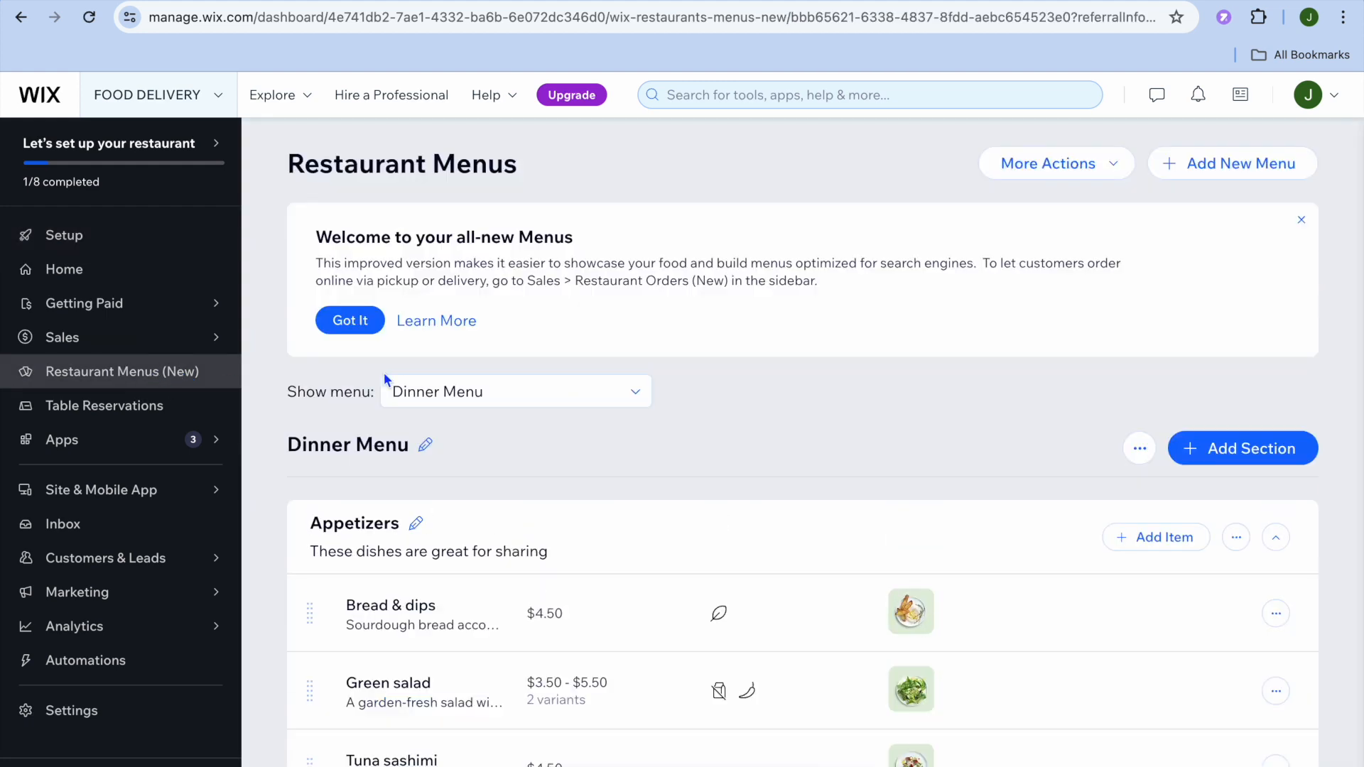
scroll(695, 405, "down", 5)
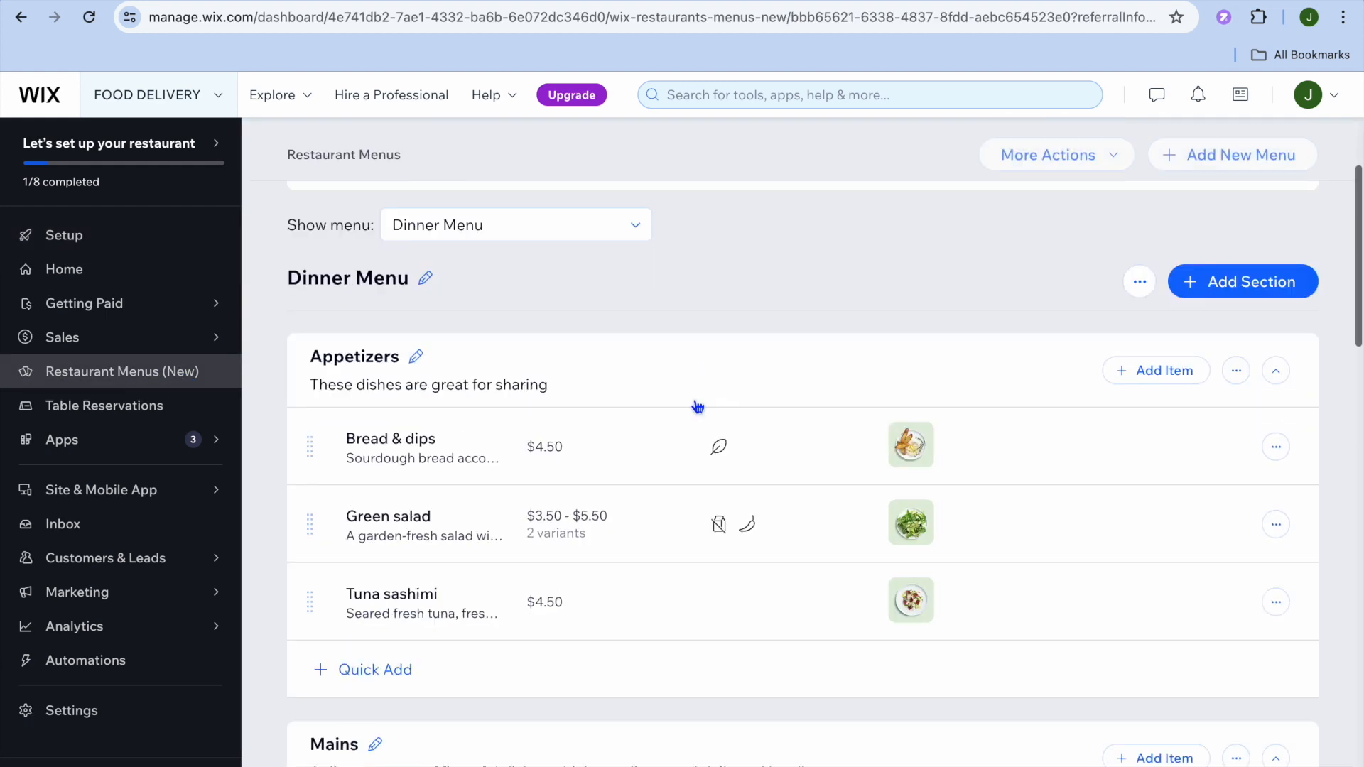
scroll(697, 406, "up", 2)
scroll(697, 406, "down", 11)
scroll(697, 407, "up", 11)
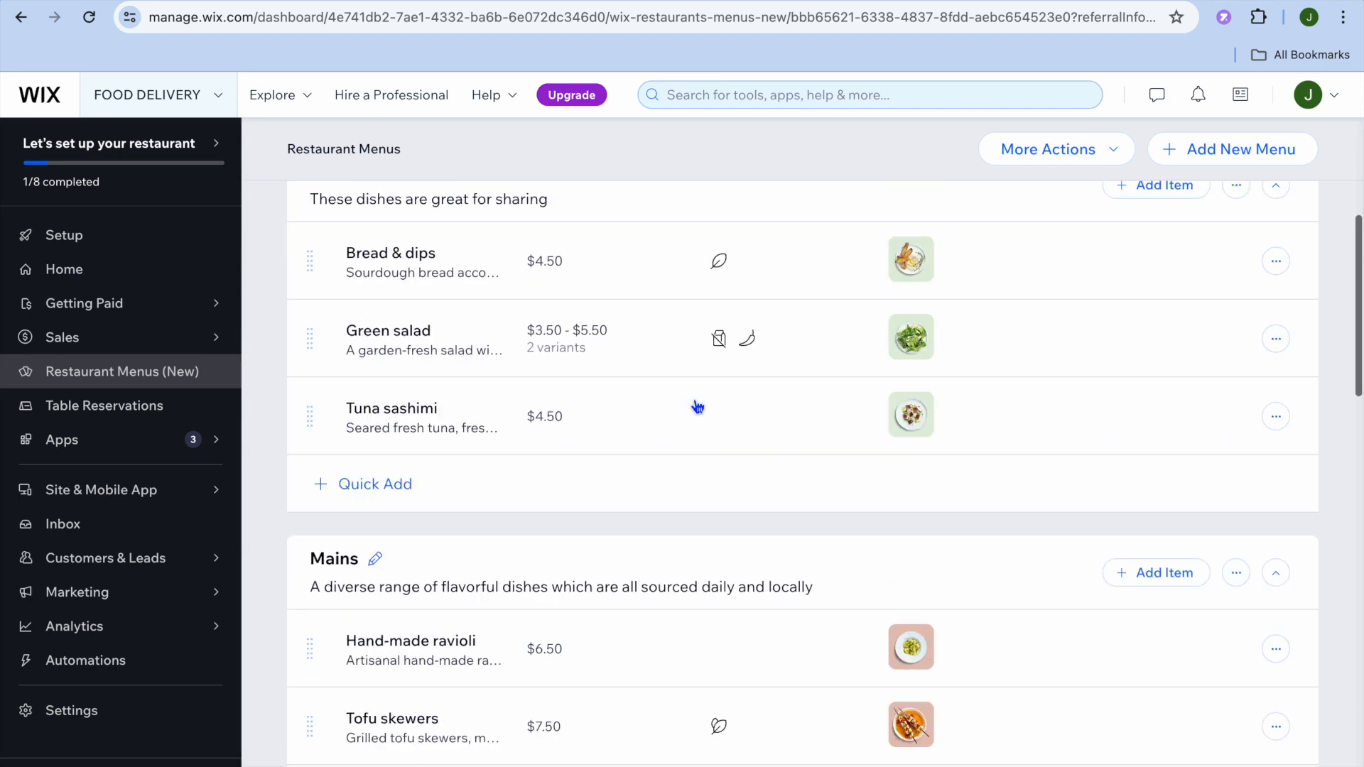
scroll(694, 400, "down", 2)
scroll(695, 404, "down", 1)
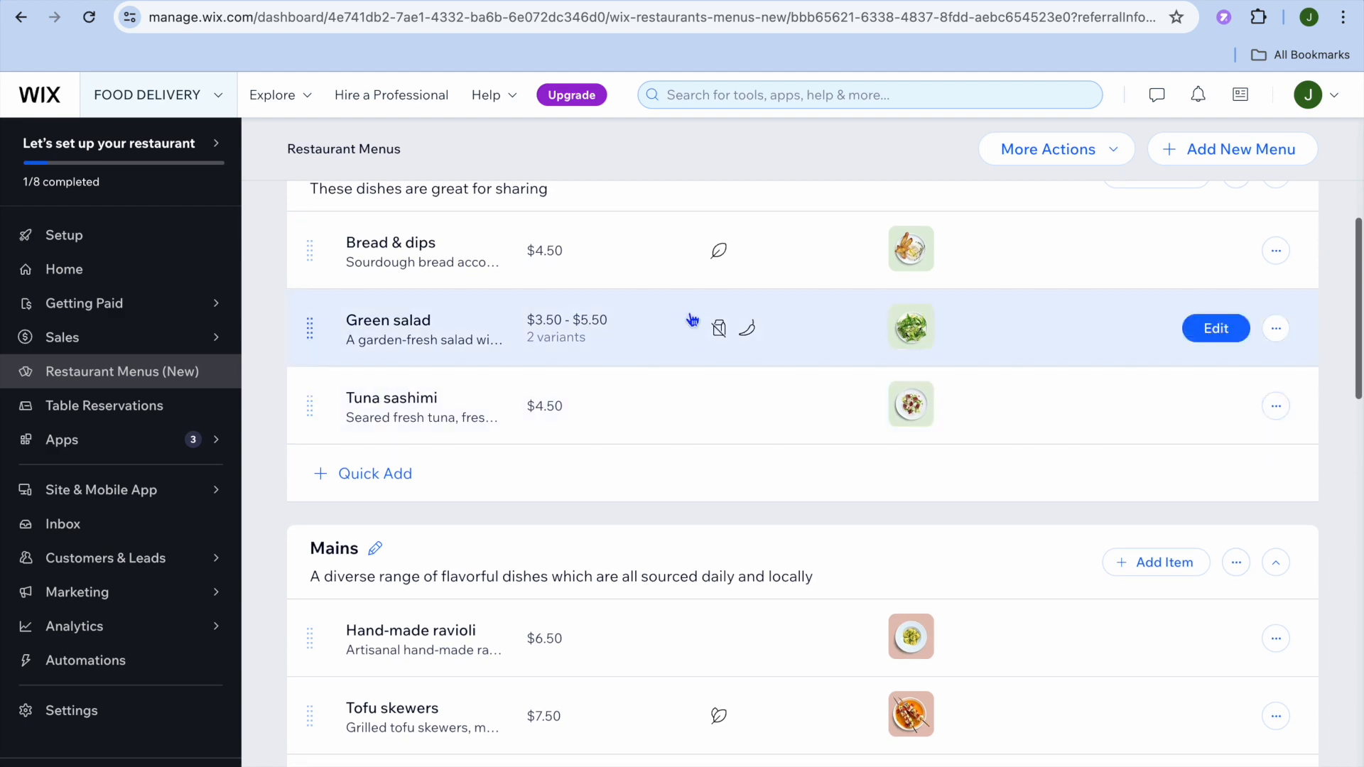
scroll(698, 443, "down", 8)
scroll(698, 443, "down", 13)
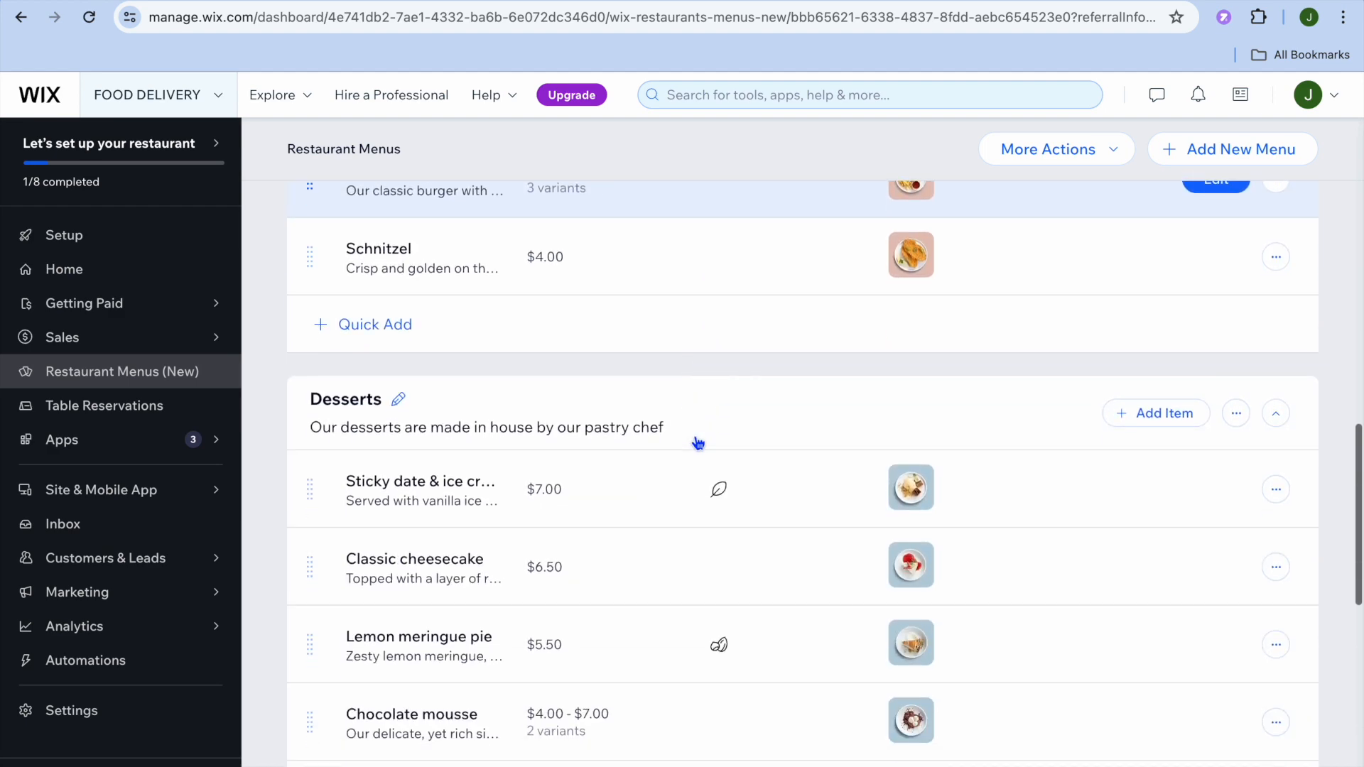
scroll(698, 443, "down", 1)
scroll(698, 443, "up", 20)
scroll(698, 444, "up", 1)
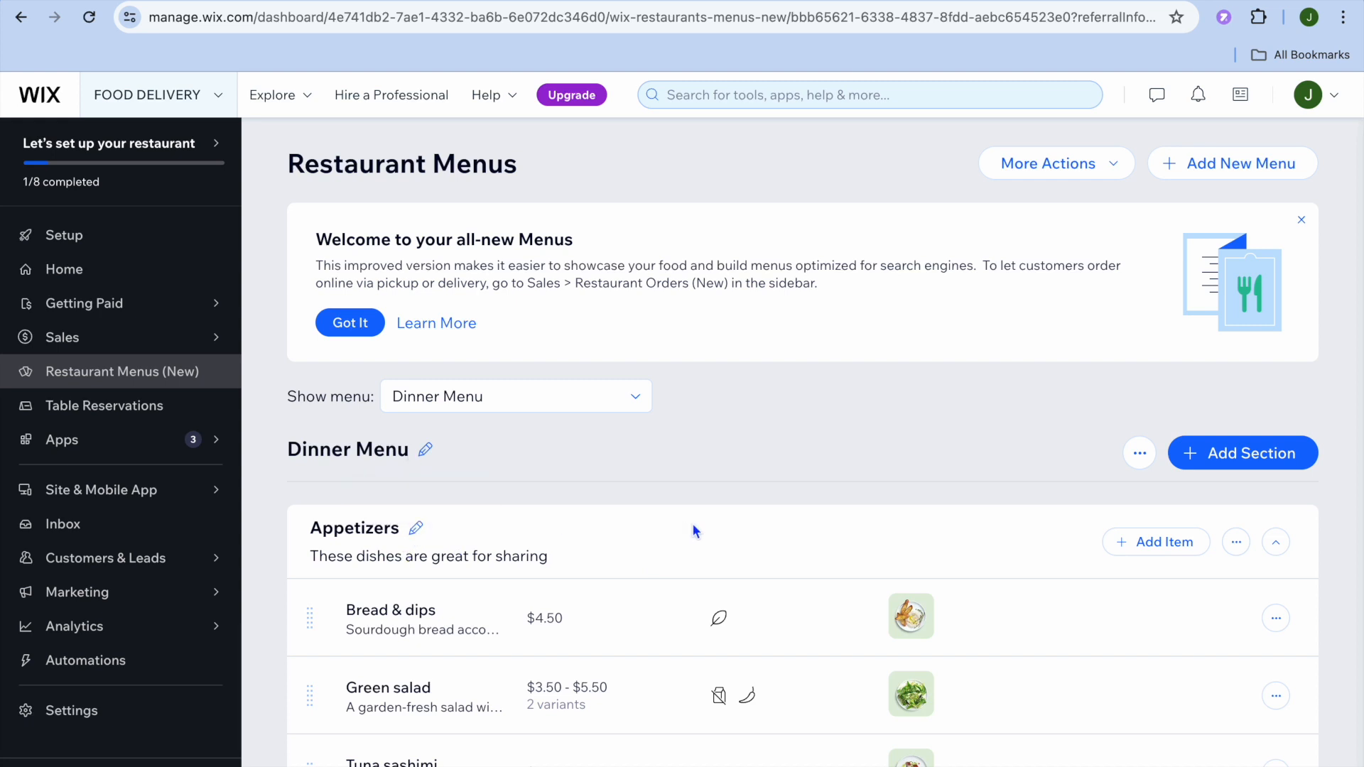
- View the form for adding a new item to the Appetizers section and close it without saving
scroll(692, 530, "down", 2)
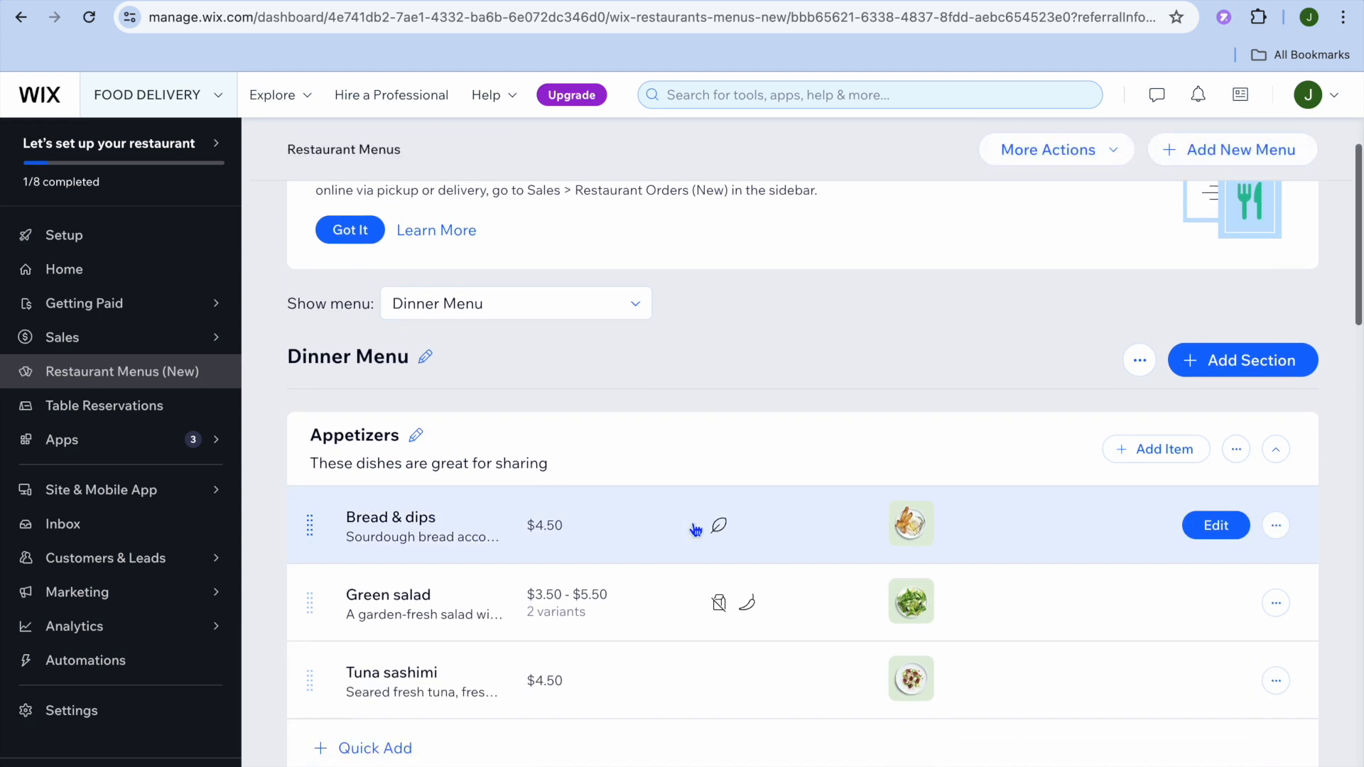
left_click(1162, 451)
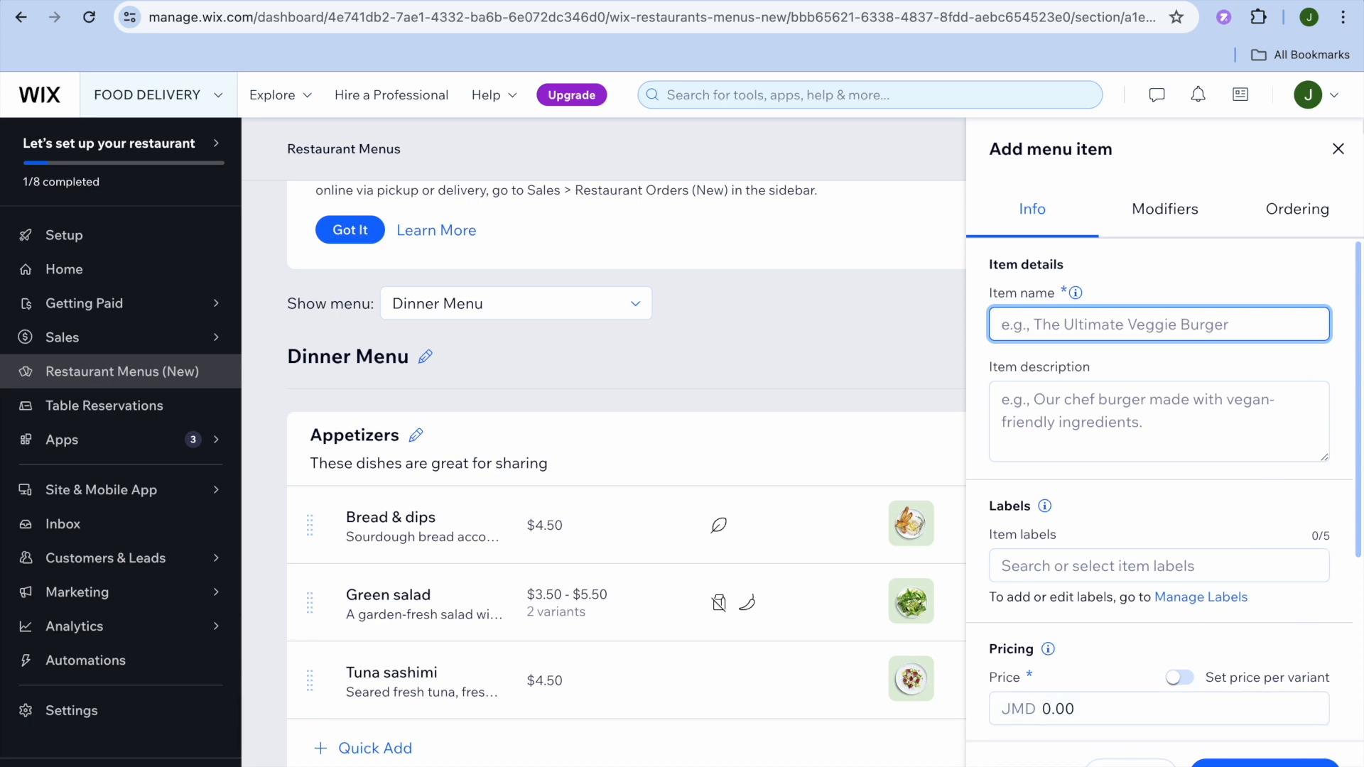
left_click(1339, 149)
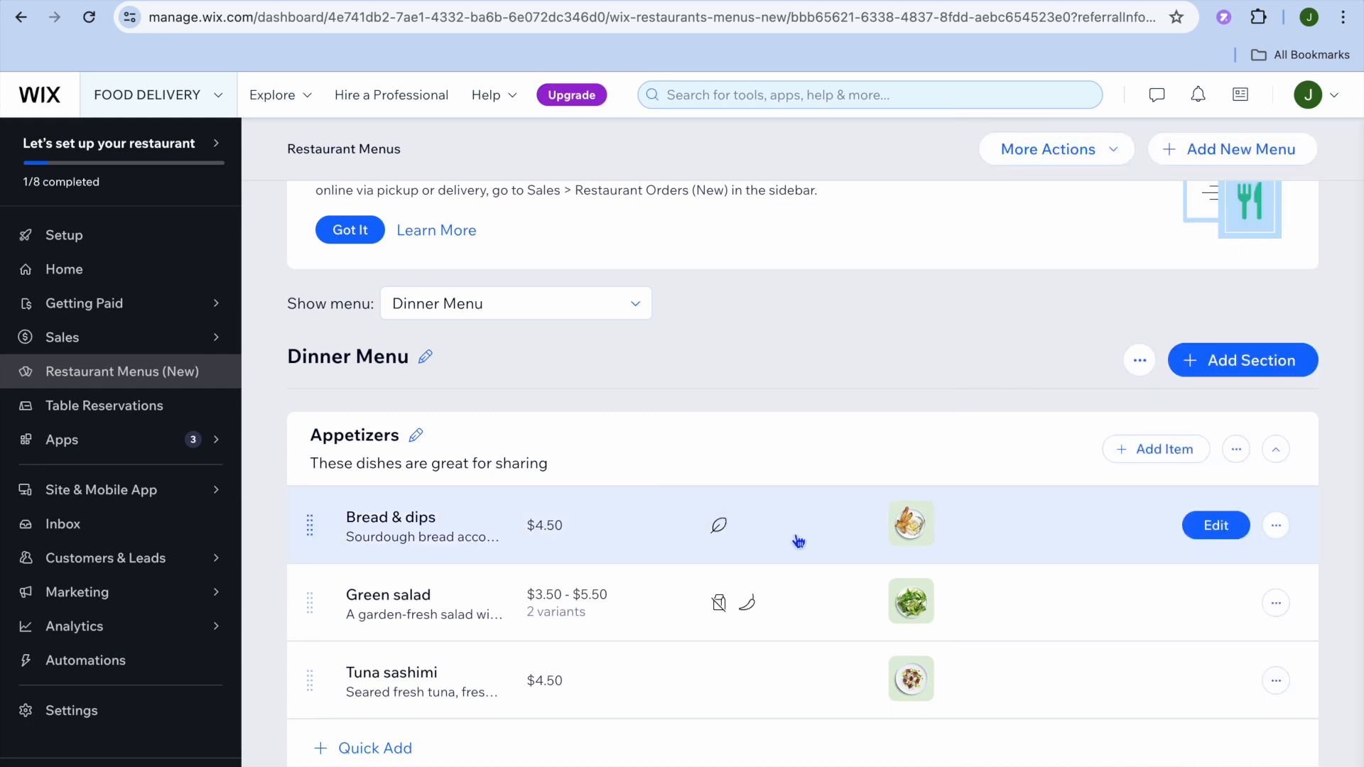
- Examine the info and ordering settings of the Bread & dips item, including its price and image, and close its details
left_click(1217, 525)
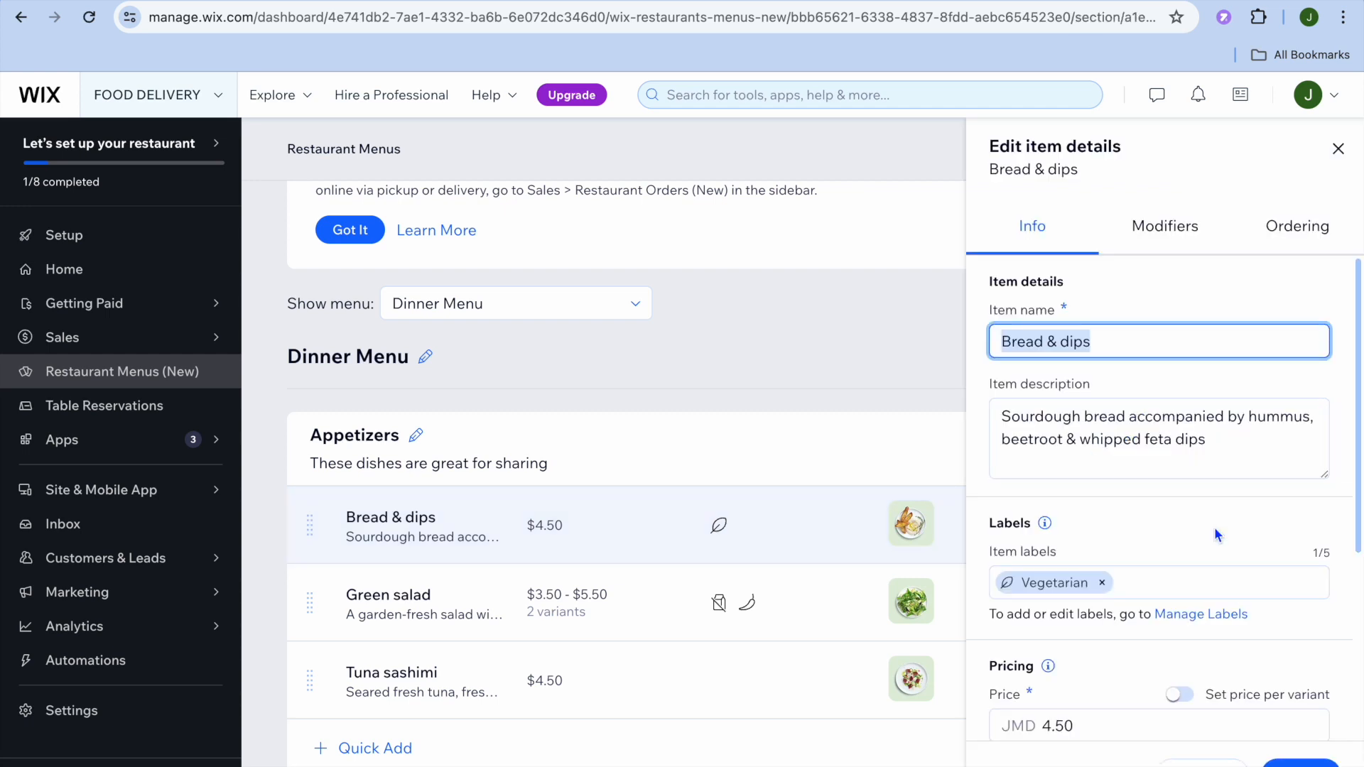
scroll(1237, 668, "down", 2)
scroll(1236, 669, "down", 4)
mouse_move(1069, 558)
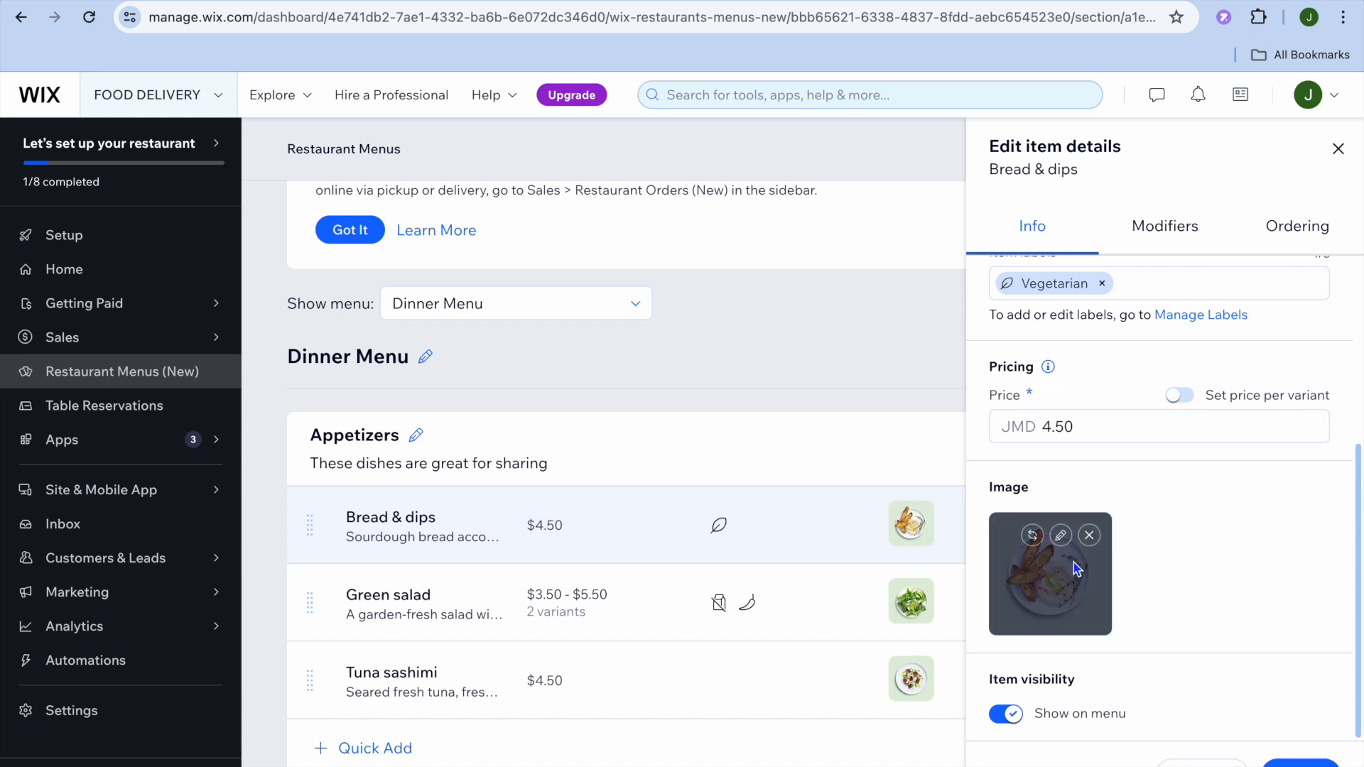
left_click(1296, 227)
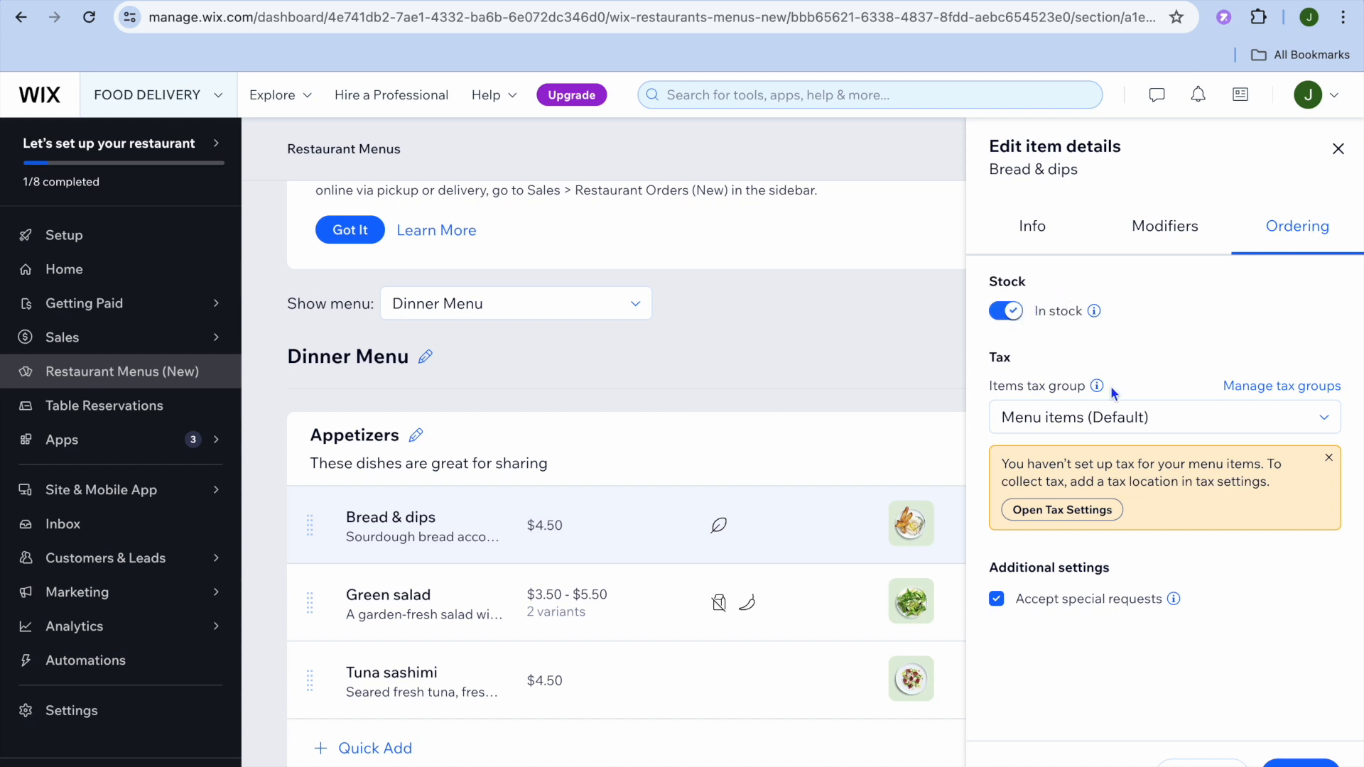
left_click(1339, 151)
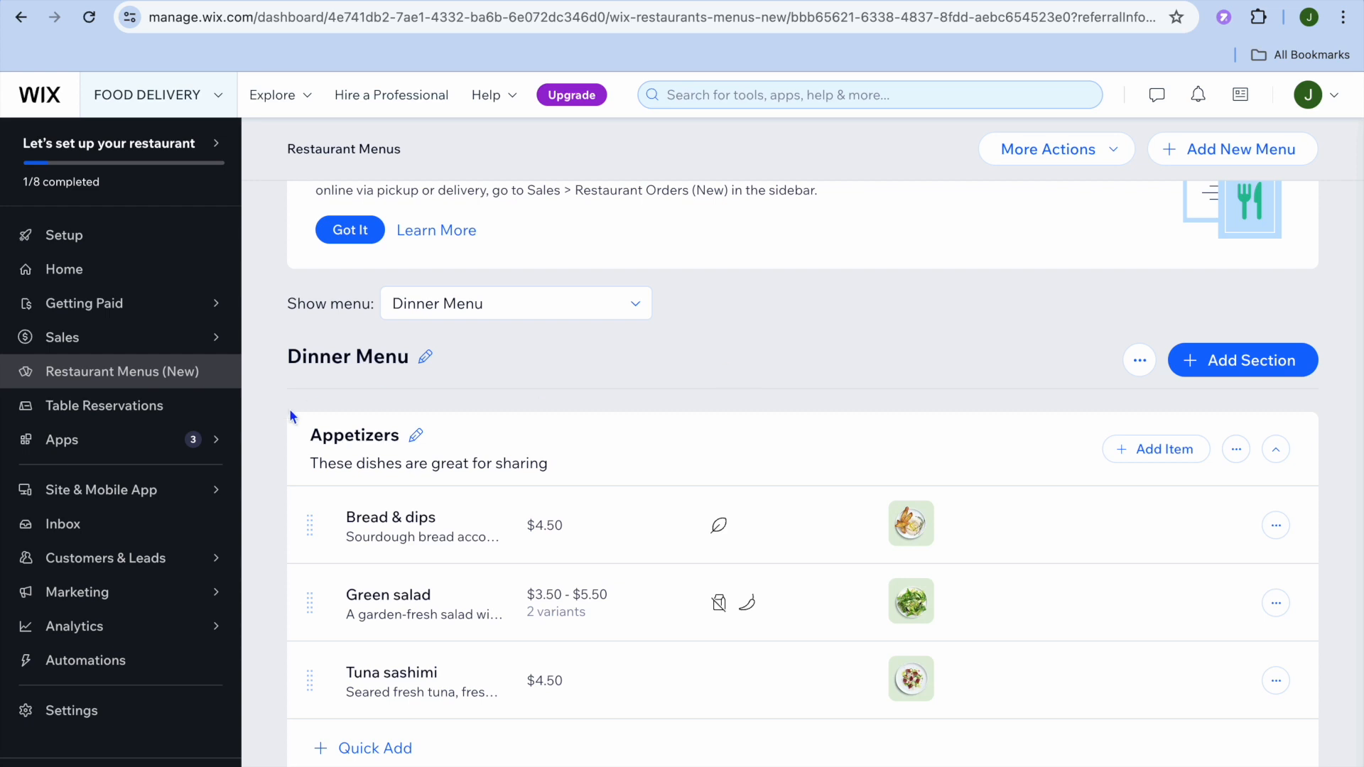
- View the floor plan of the table reservations, dismissing the introductory tour, and return to the reservations list
left_click(165, 407)
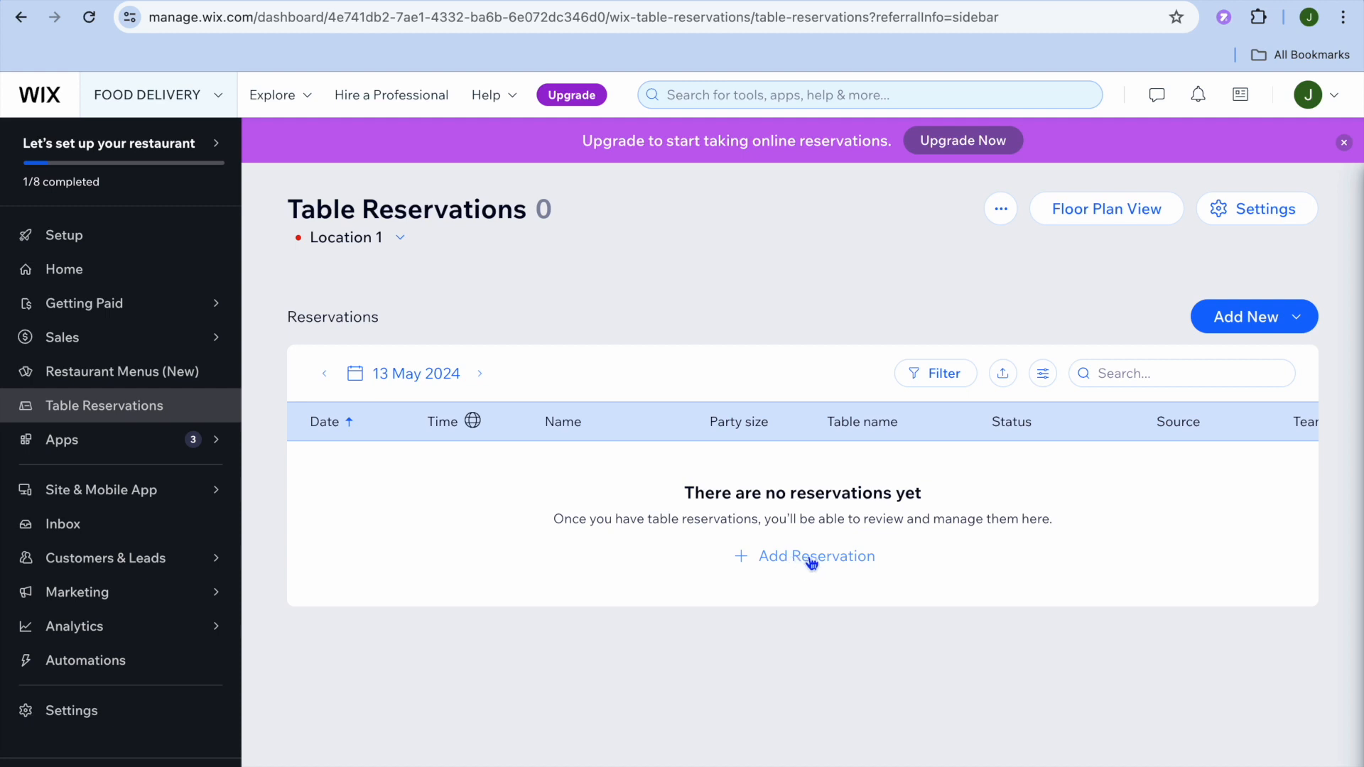
left_click(1120, 216)
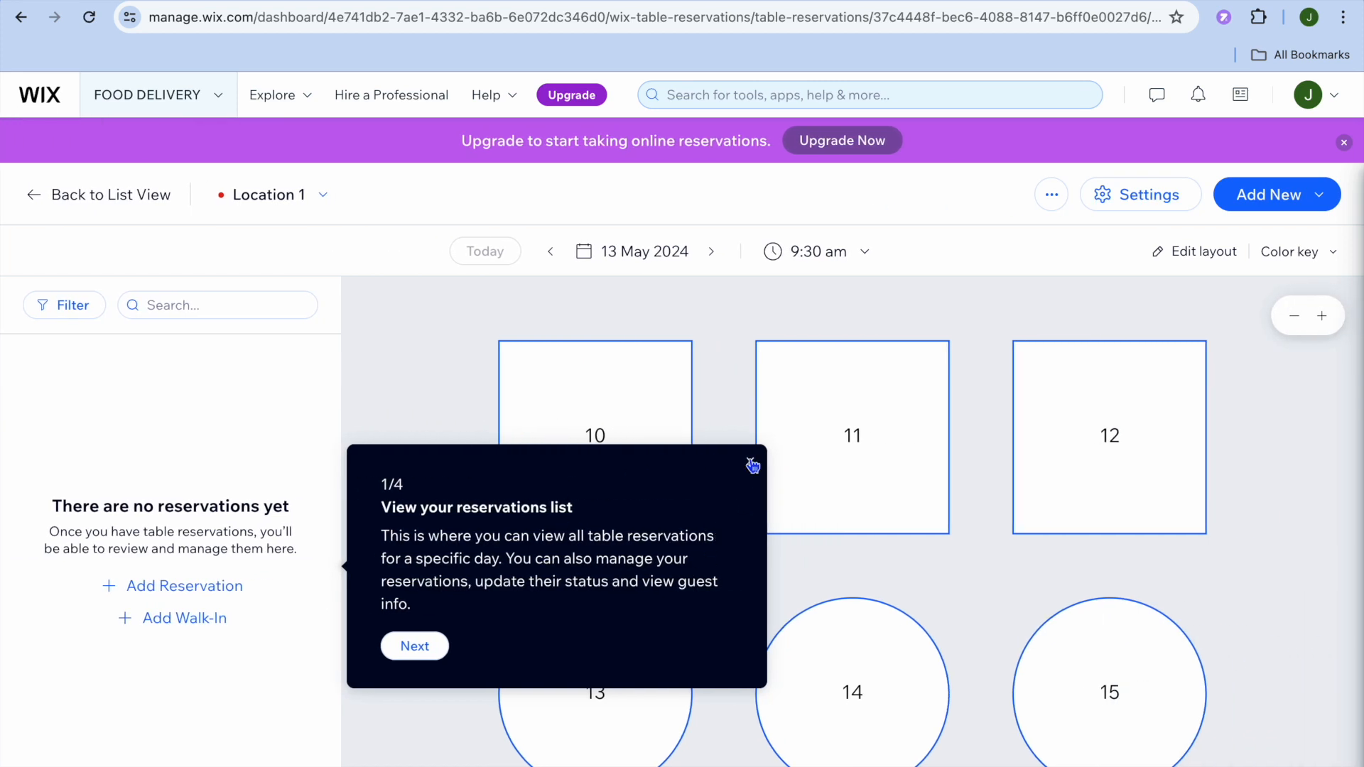
left_click(752, 465)
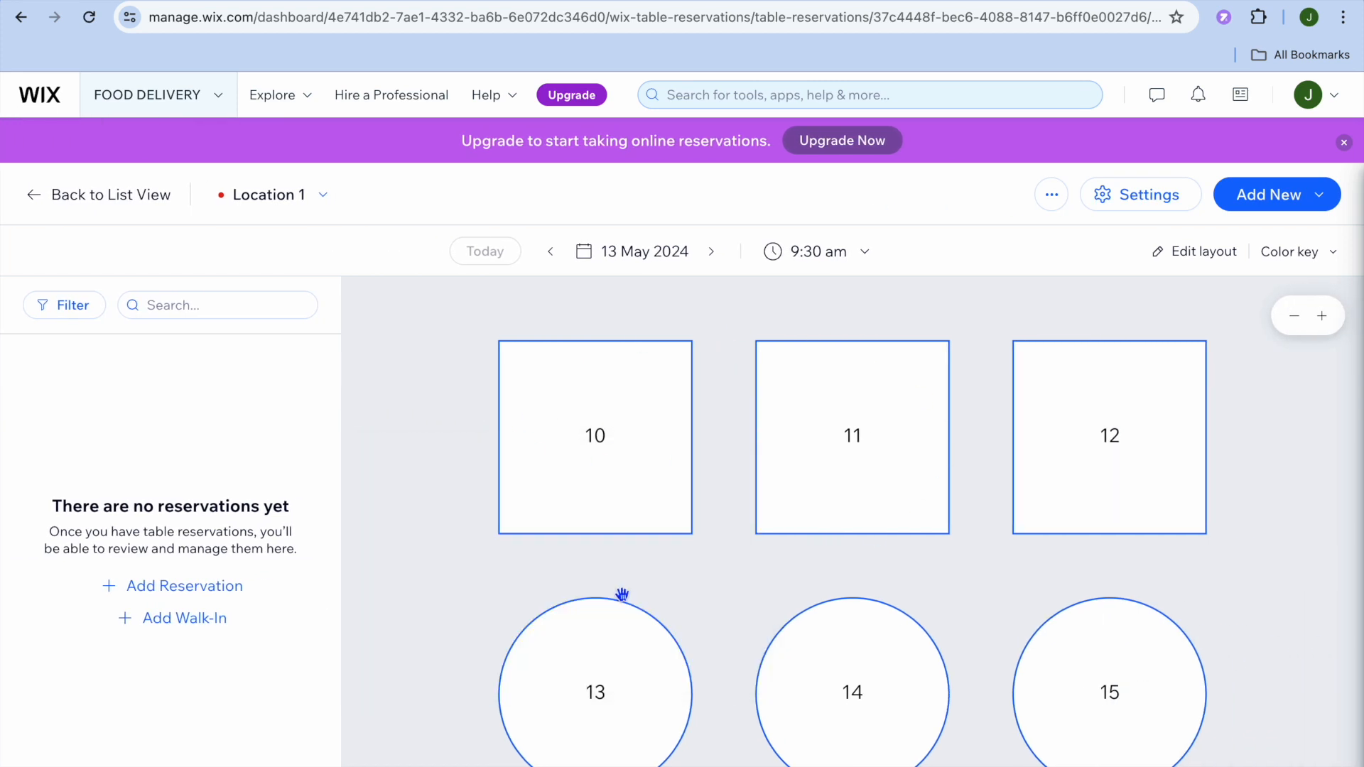
left_click(33, 202)
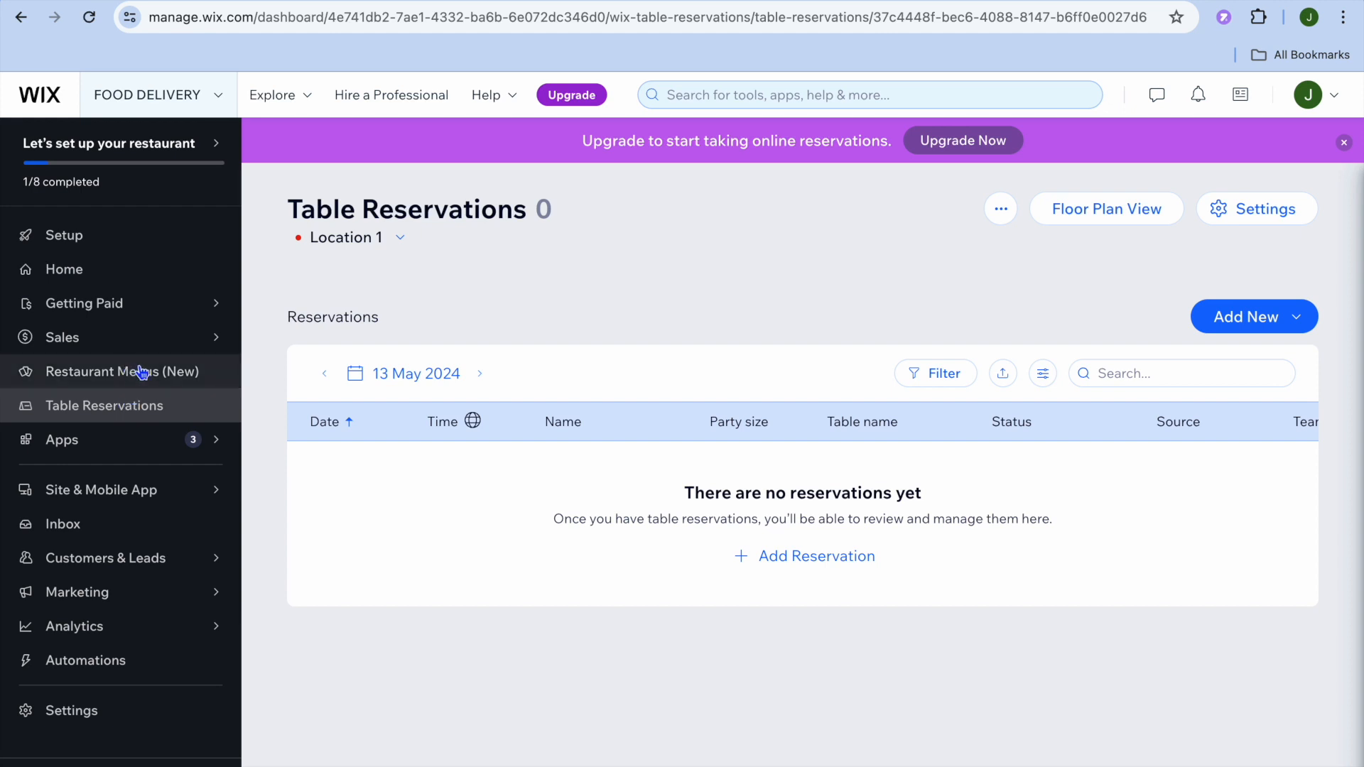
- Open the Connect & Setup page for getting paid, view the payment methods available to connect, and close the list
mouse_move(142, 309)
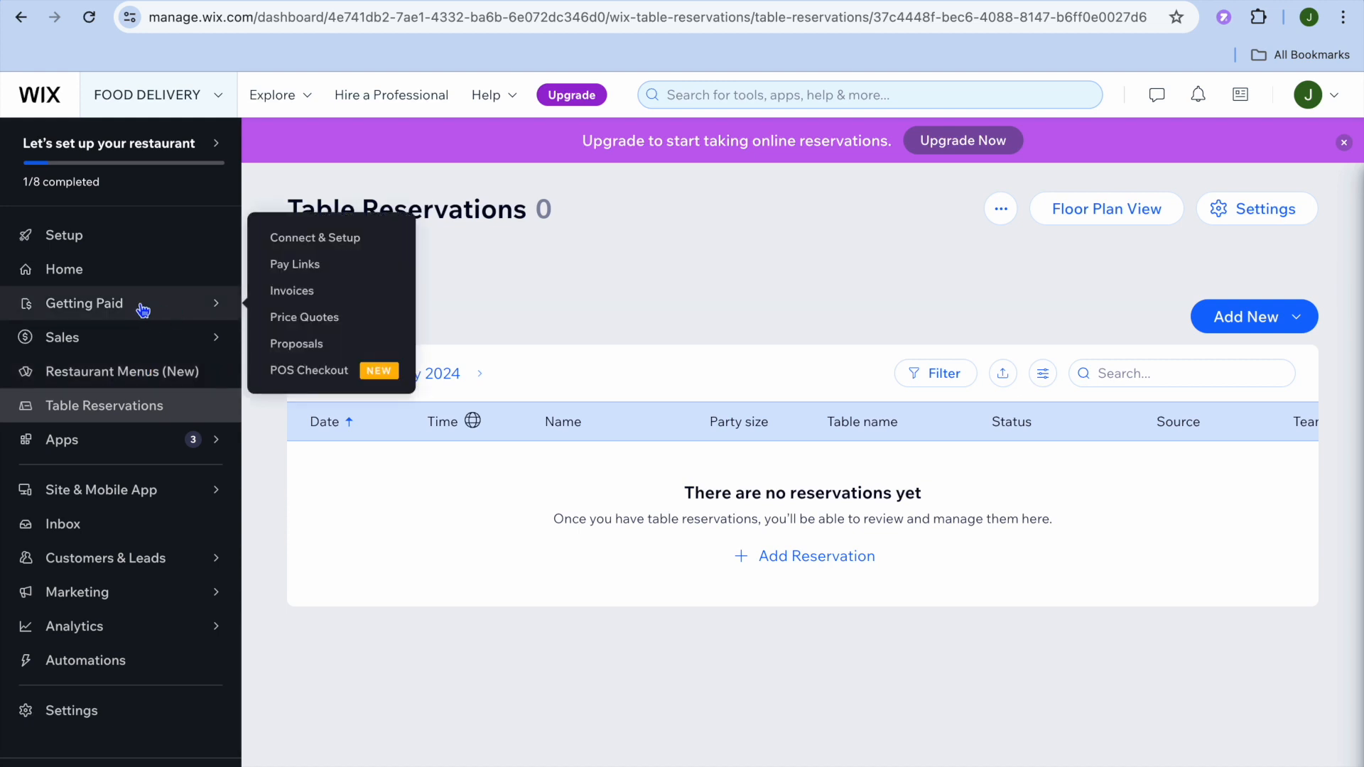
left_click(325, 241)
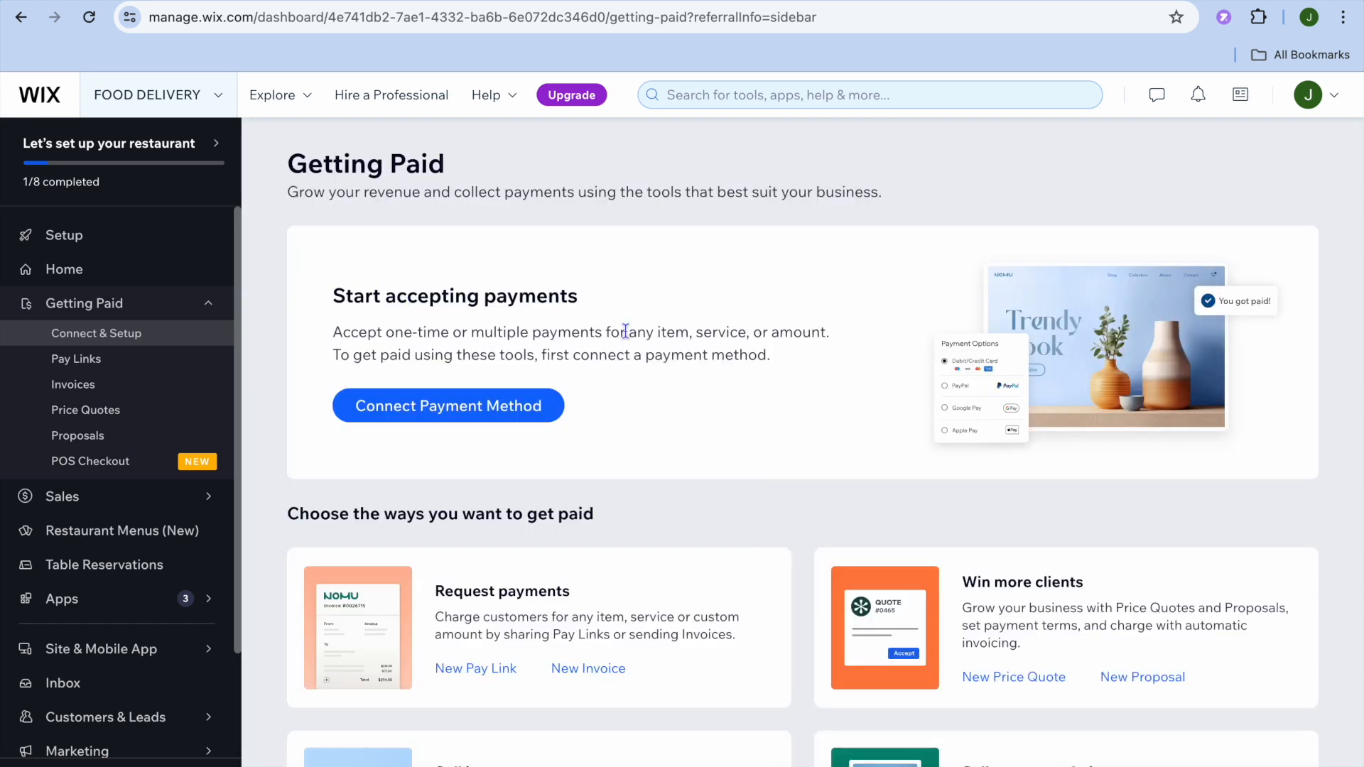
scroll(625, 331, "down", 2)
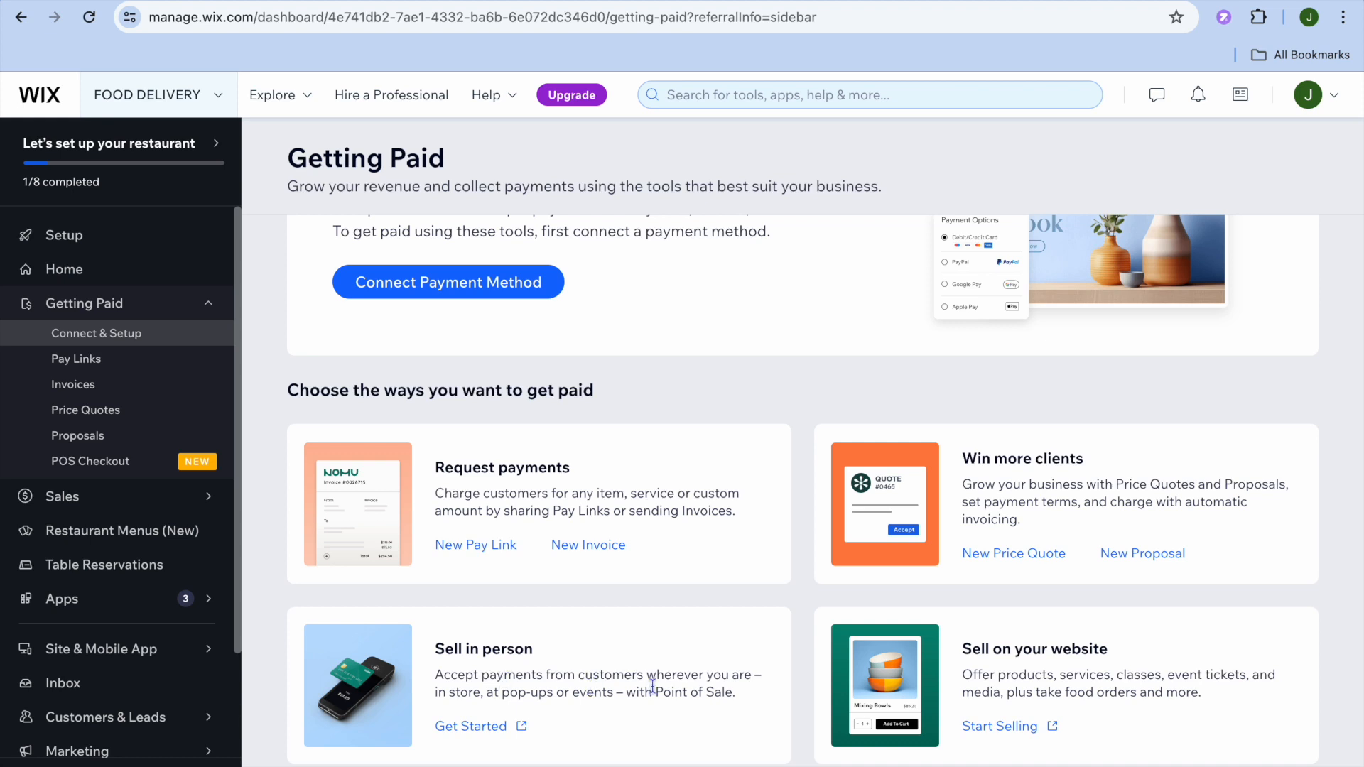
scroll(736, 692, "up", 1)
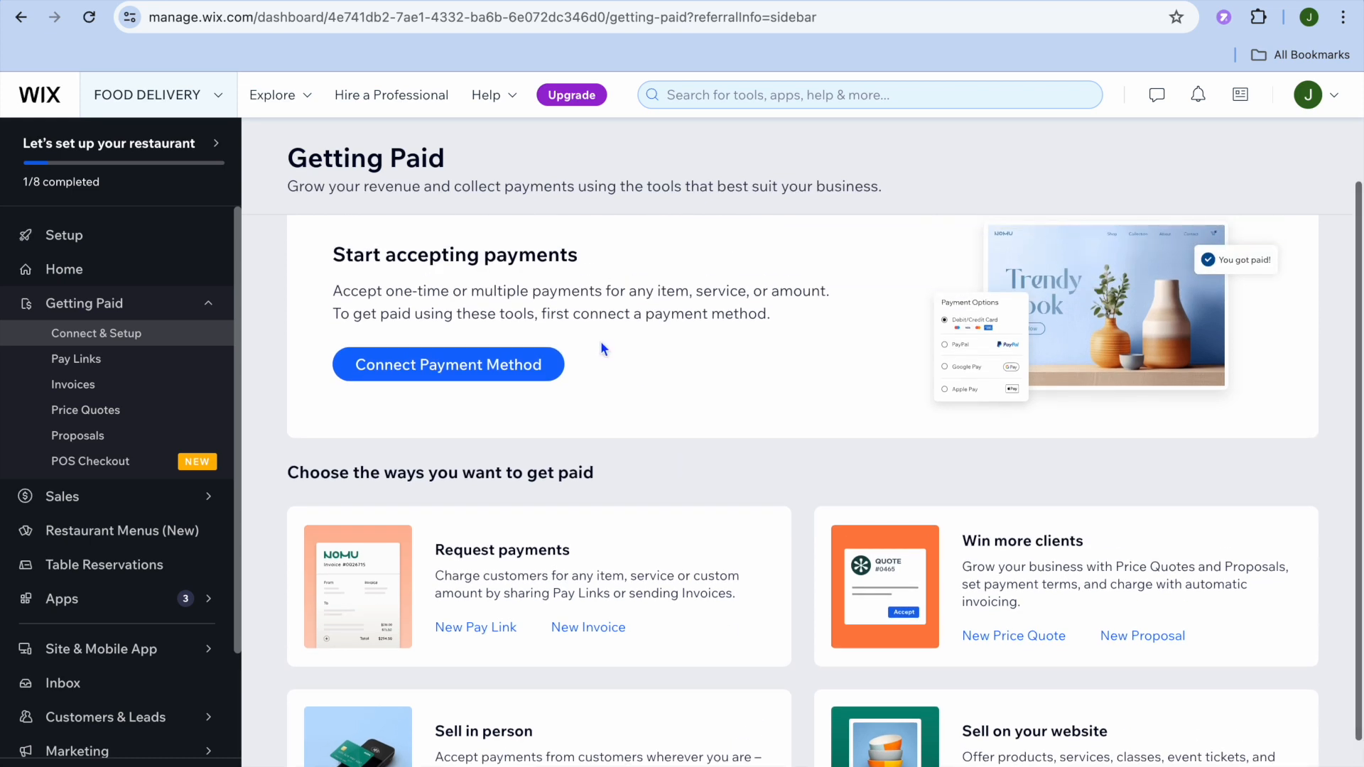
left_click(481, 367)
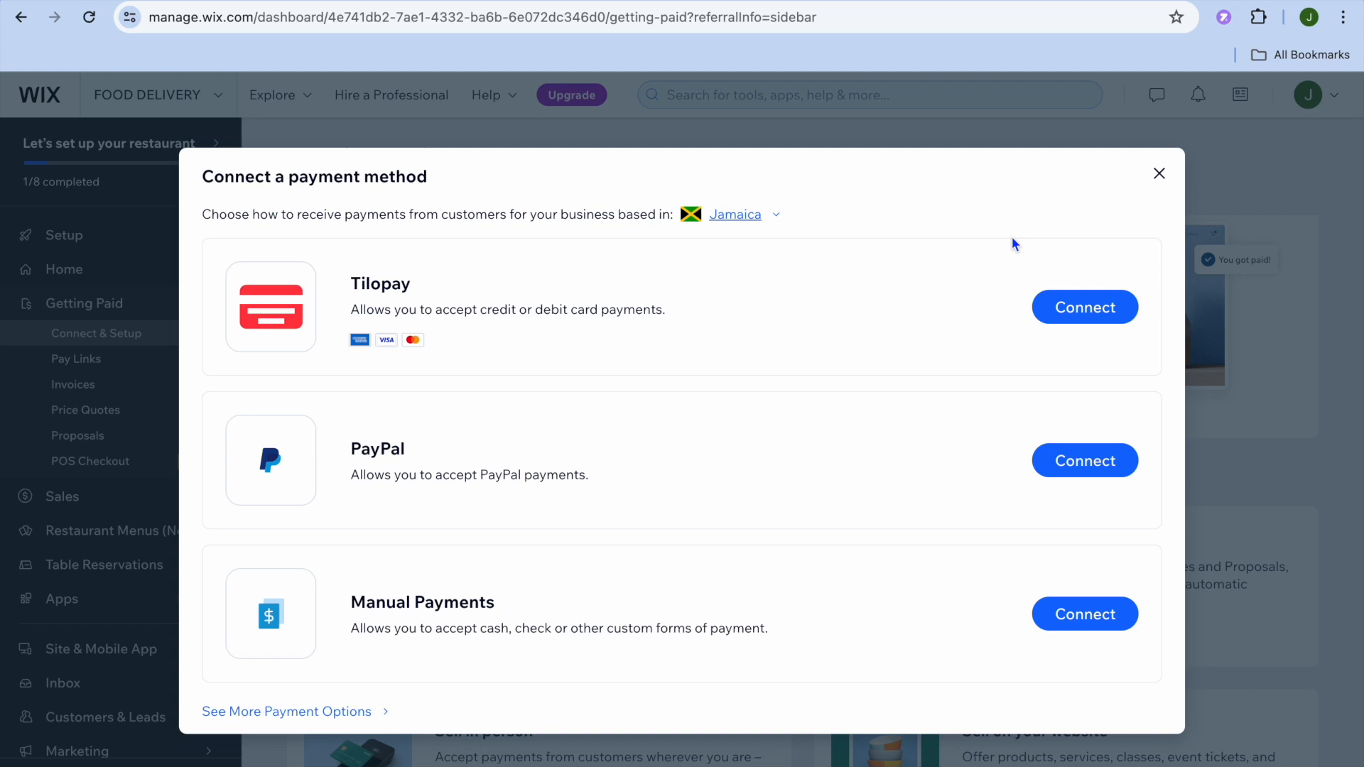
left_click(1159, 174)
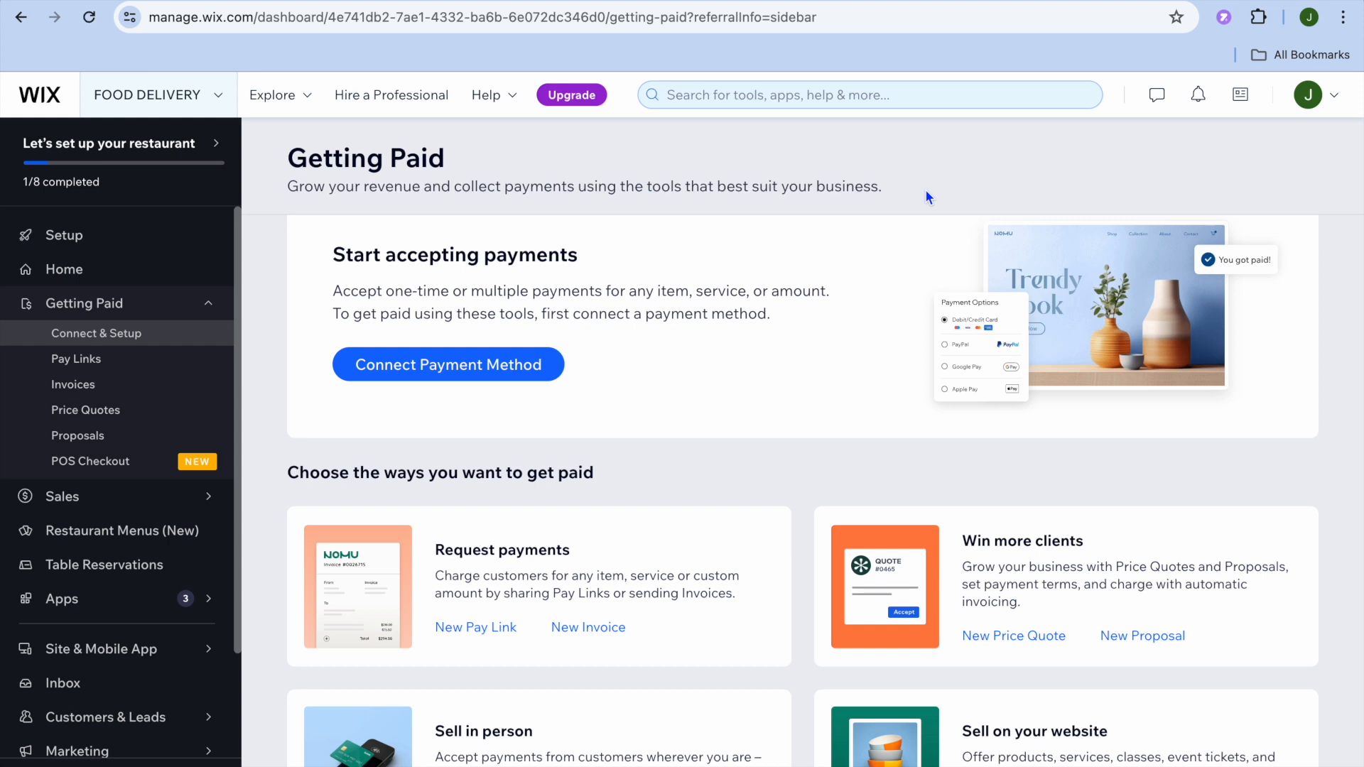
- Start designing the site from the restaurant setup page by choosing to customize a template
left_click(127, 241)
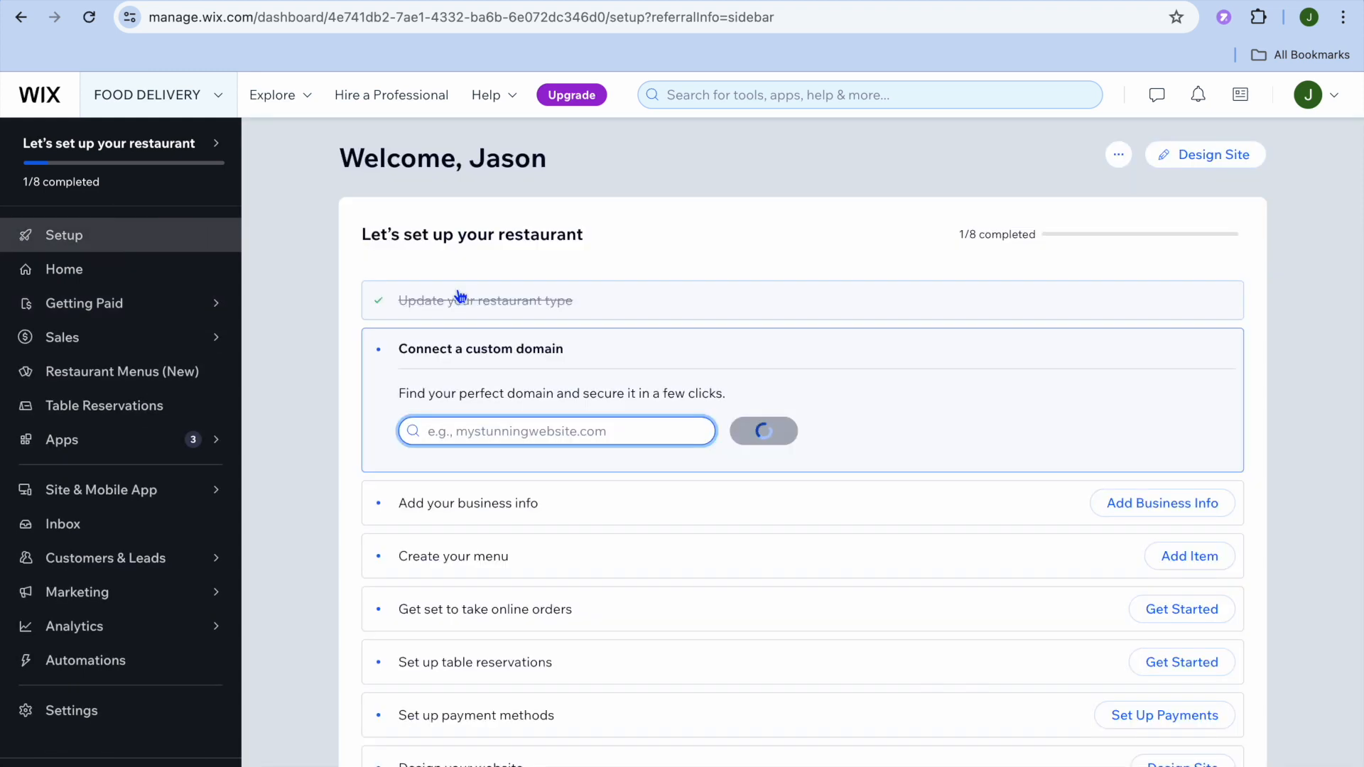
left_click(1237, 157)
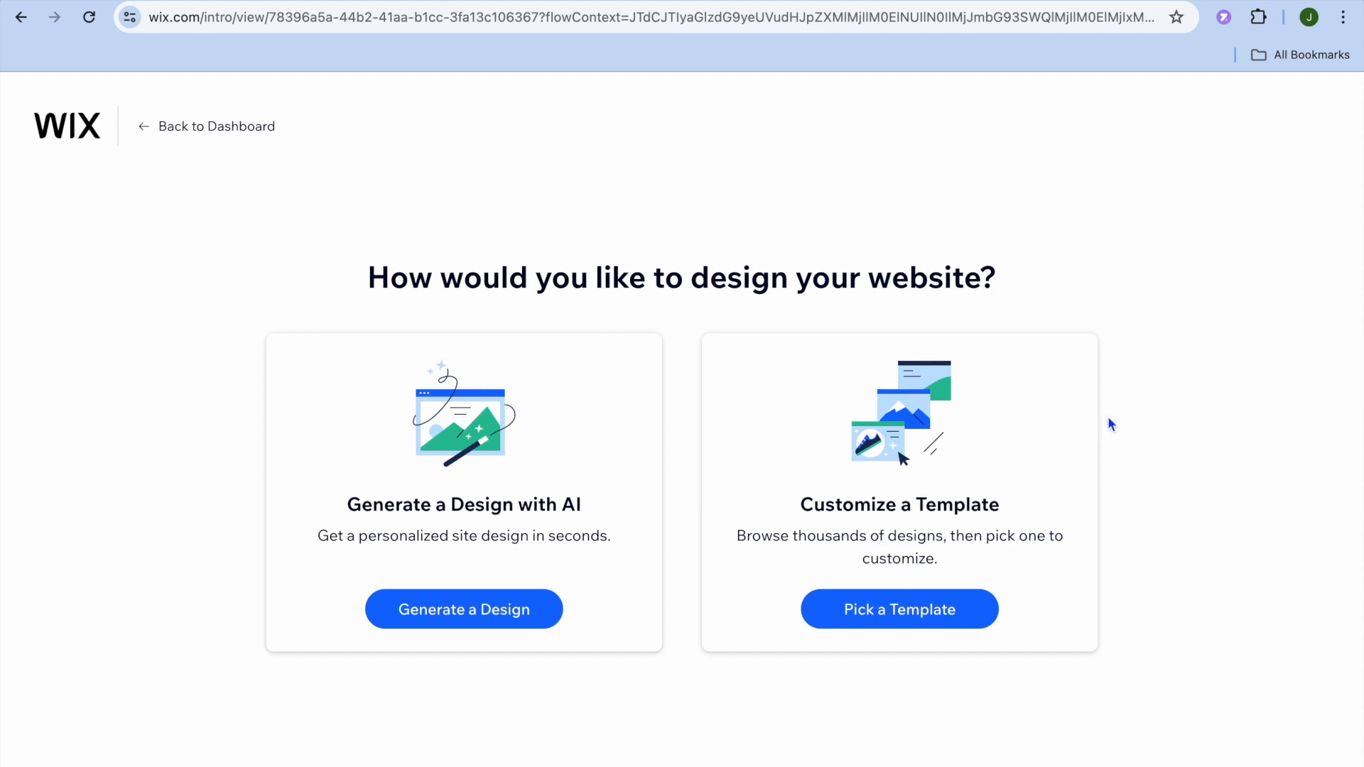
left_click(920, 618)
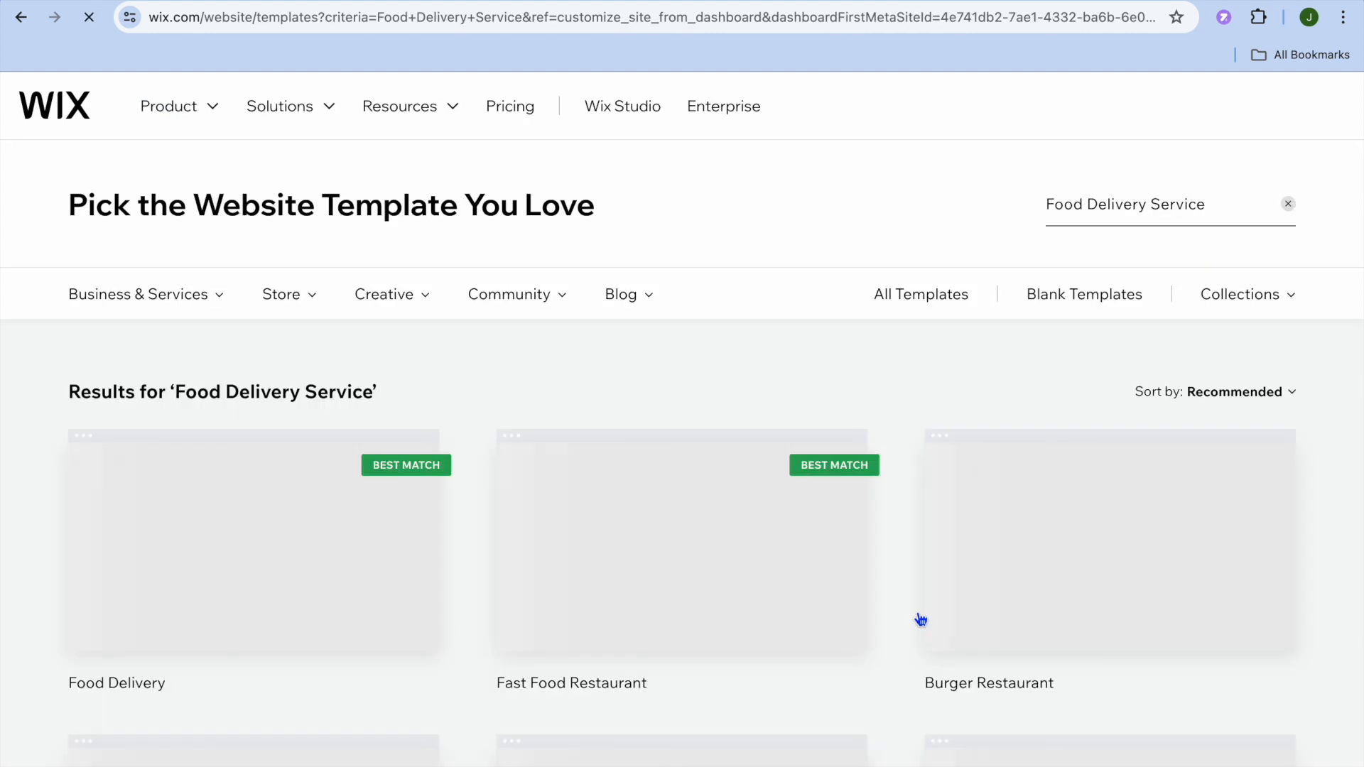
- Browse the Food Delivery Service templates and open the Fast Food Restaurant template for editing
mouse_move(646, 474)
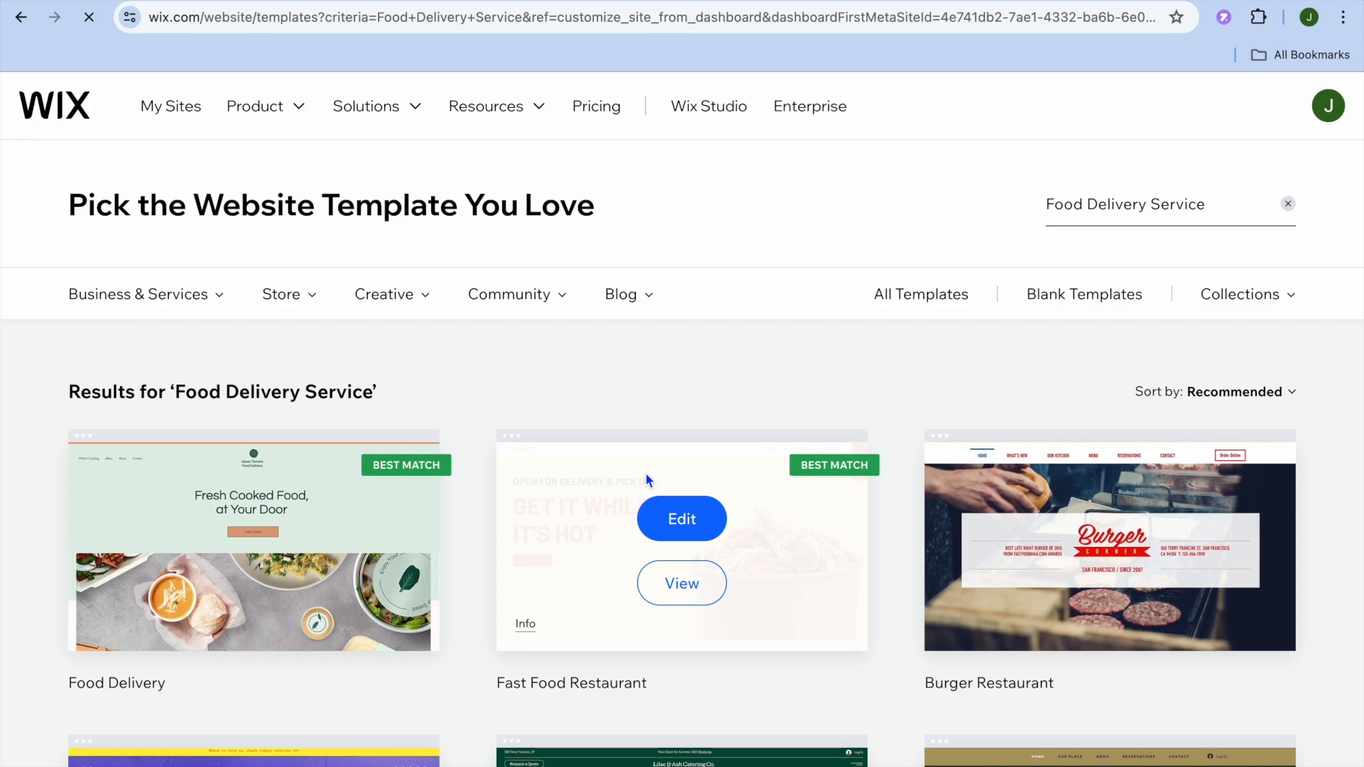
scroll(646, 476, "down", 10)
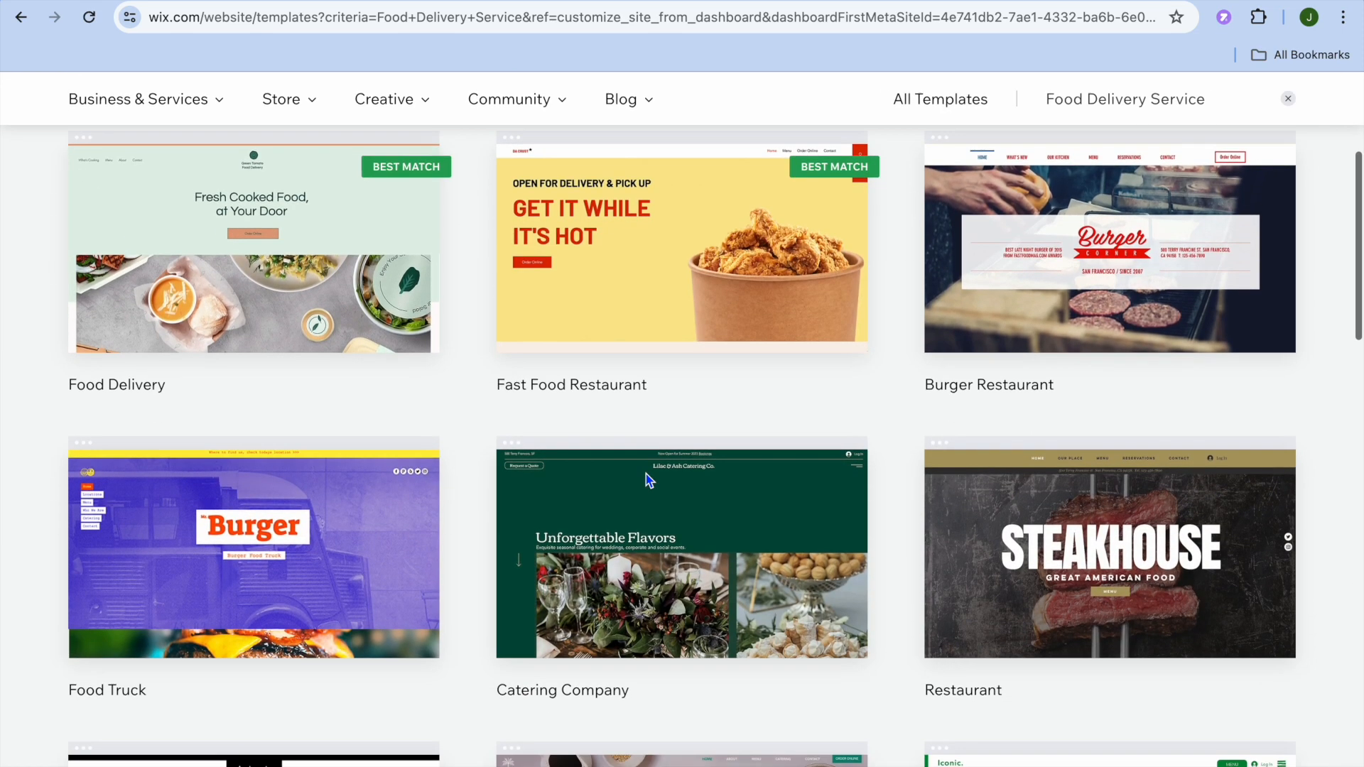
scroll(645, 472, "down", 10)
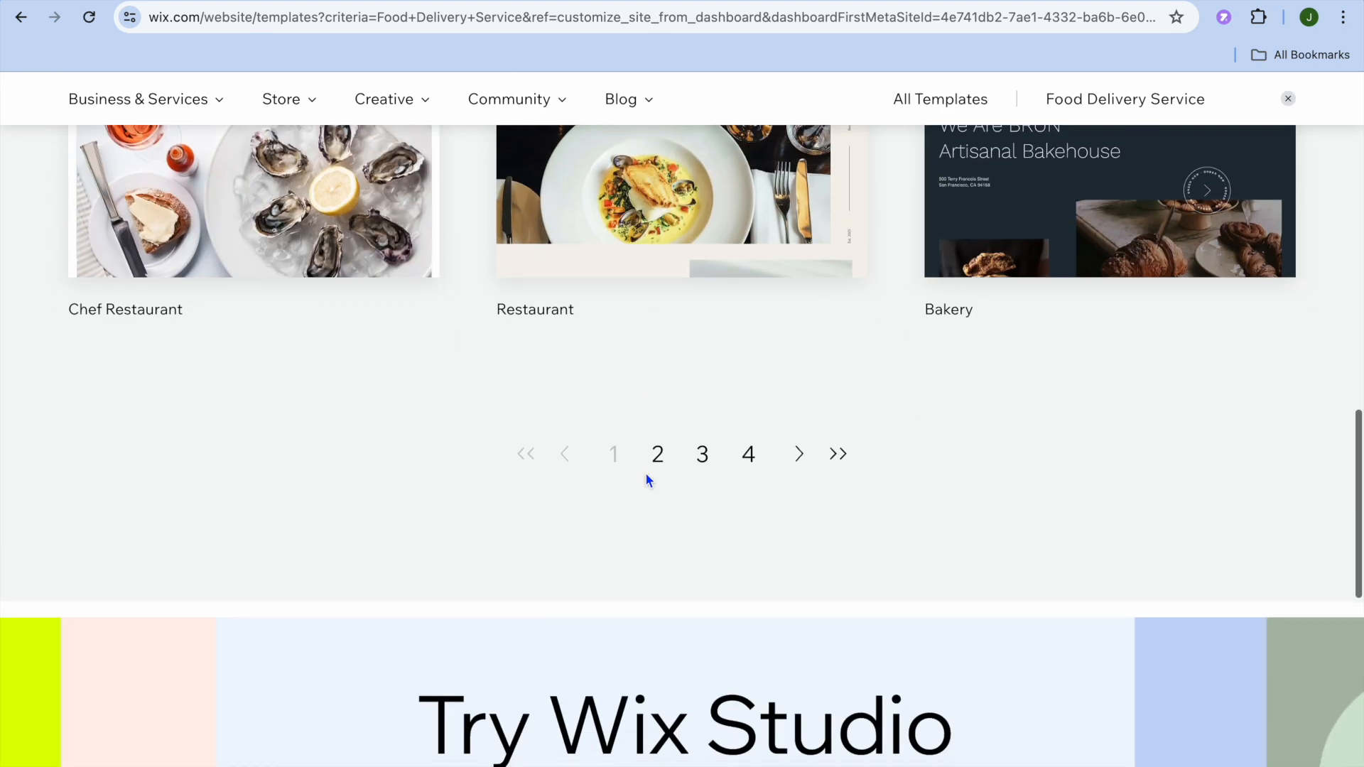
scroll(645, 472, "up", 4)
scroll(645, 472, "up", 15)
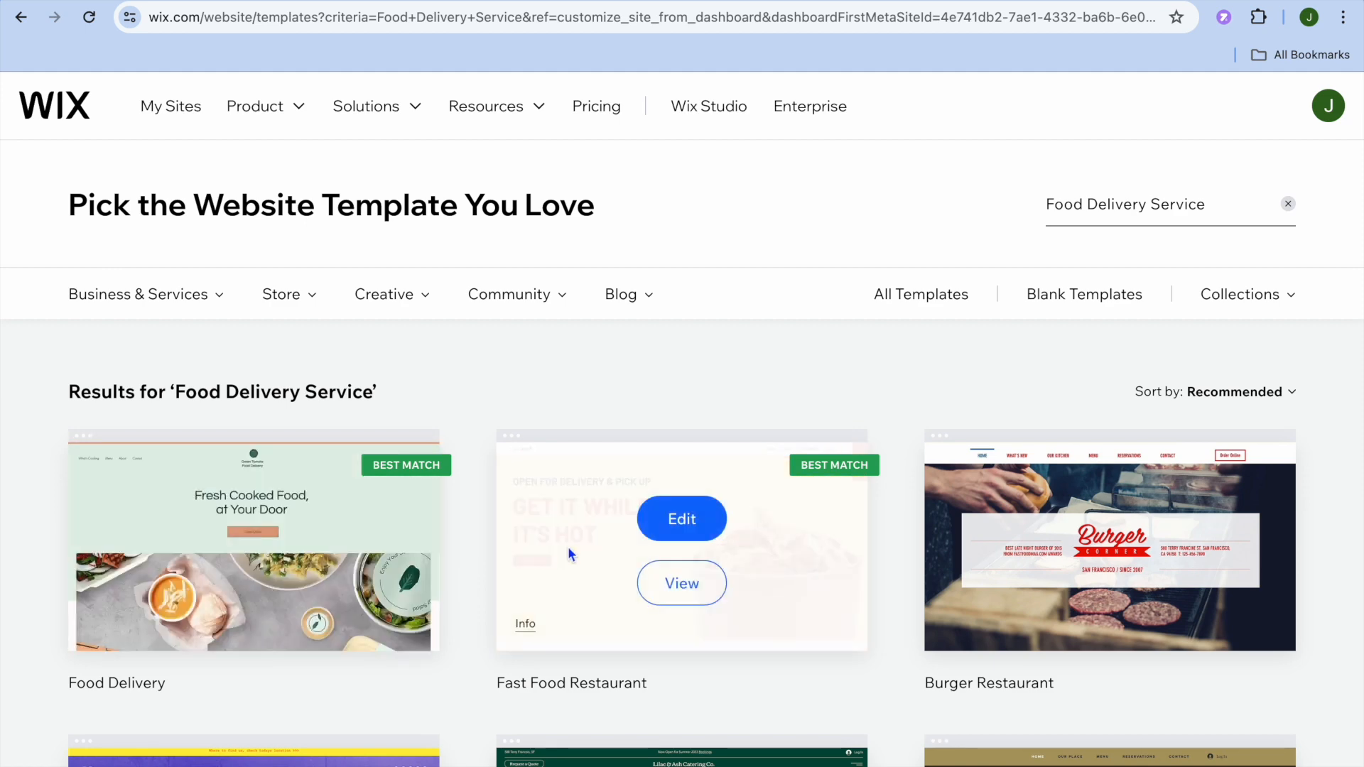
left_click(690, 527)
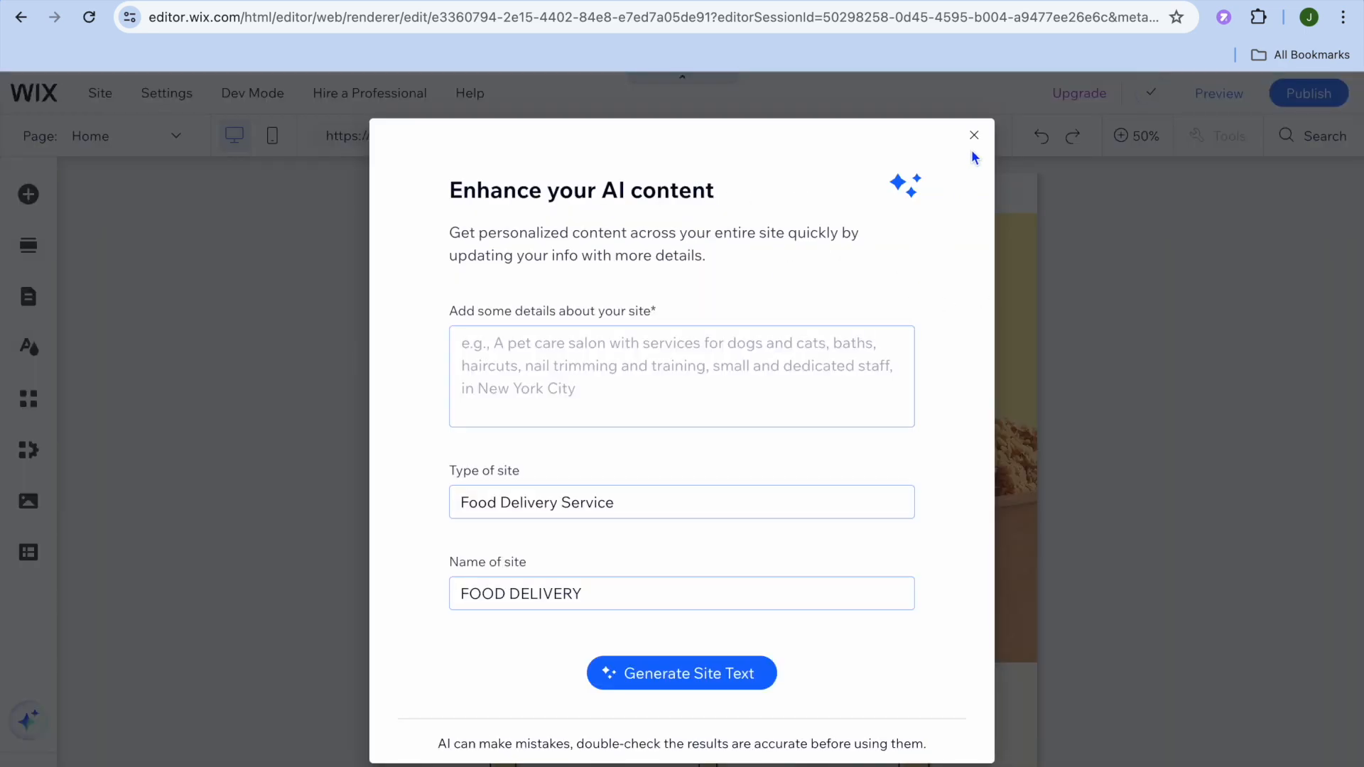
- Dismiss the AI content dialog, set the canvas zoom to 100%, and examine the home page from the header to the contact section
left_click(974, 135)
left_click(1123, 136)
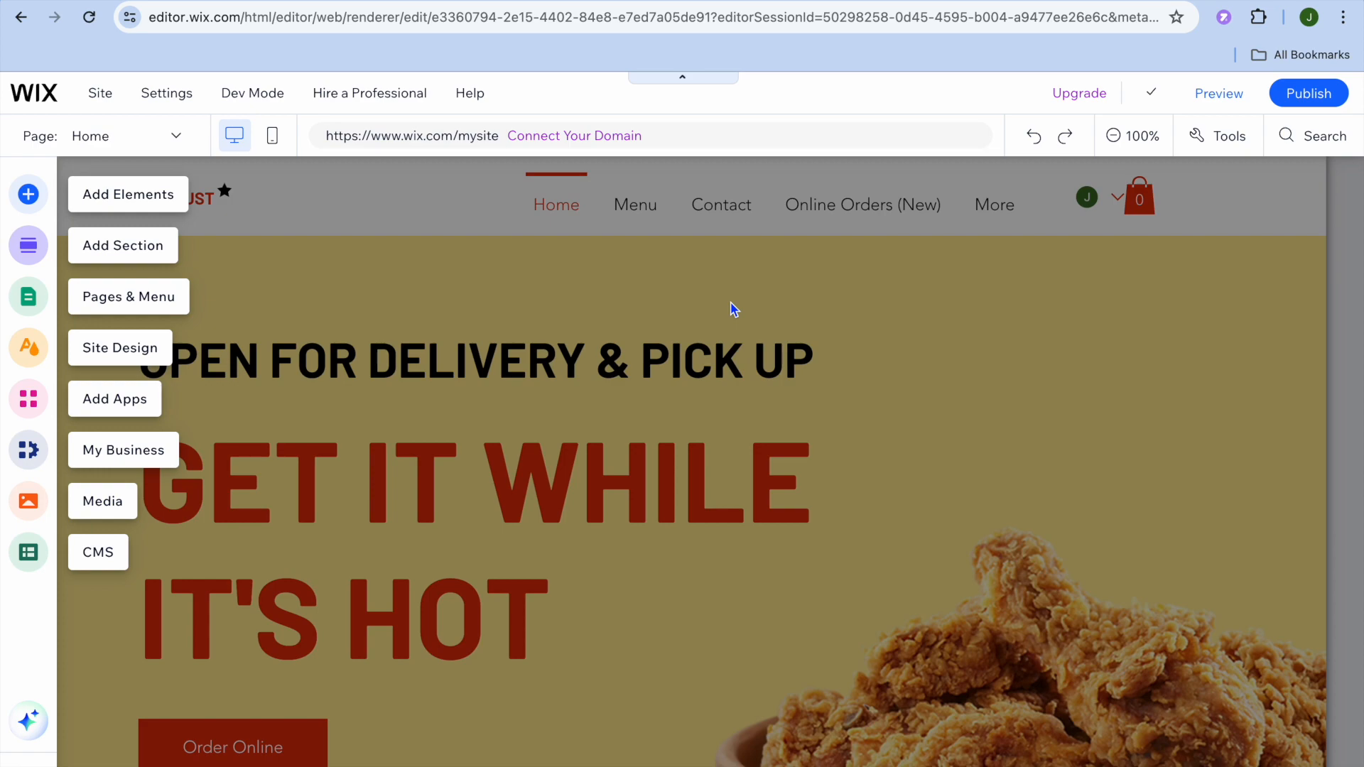
scroll(668, 312, "down", 8)
scroll(667, 304, "down", 12)
scroll(667, 304, "up", 20)
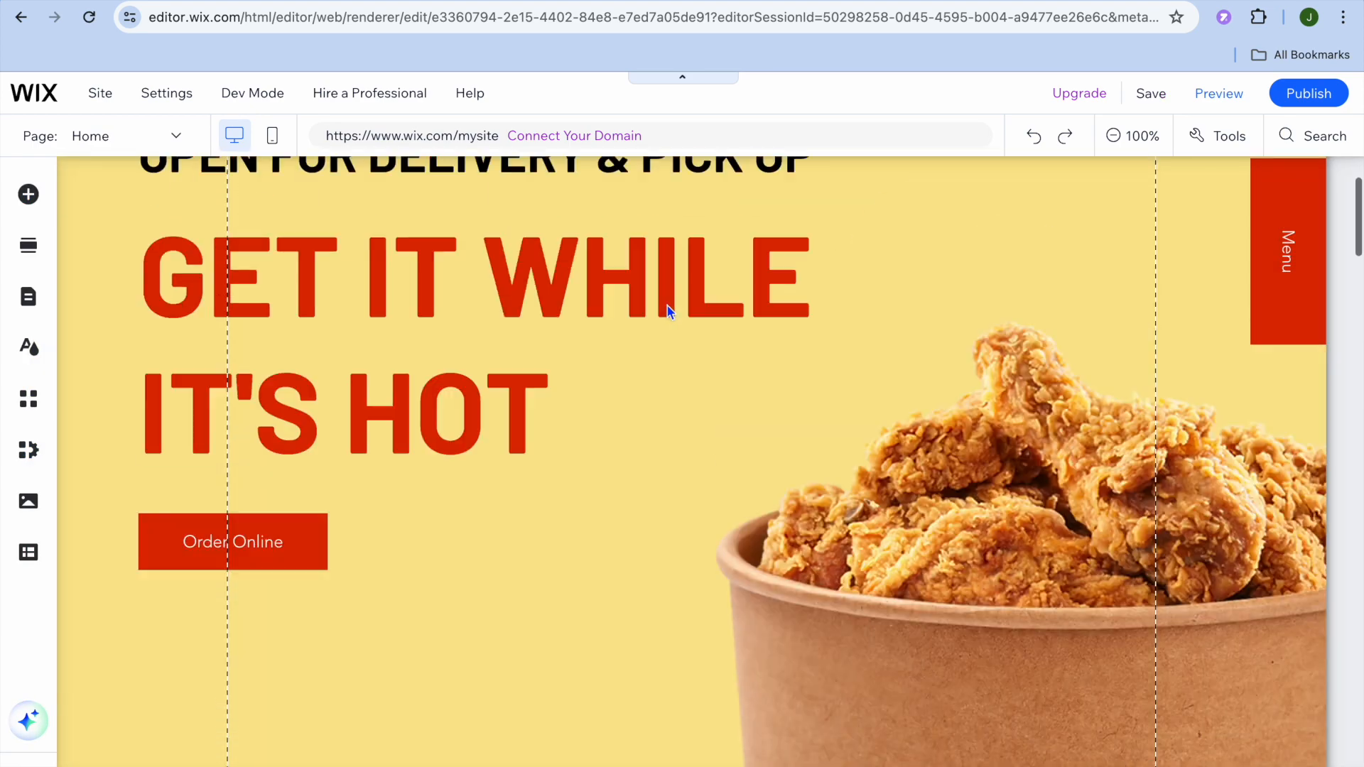
scroll(668, 310, "down", 10)
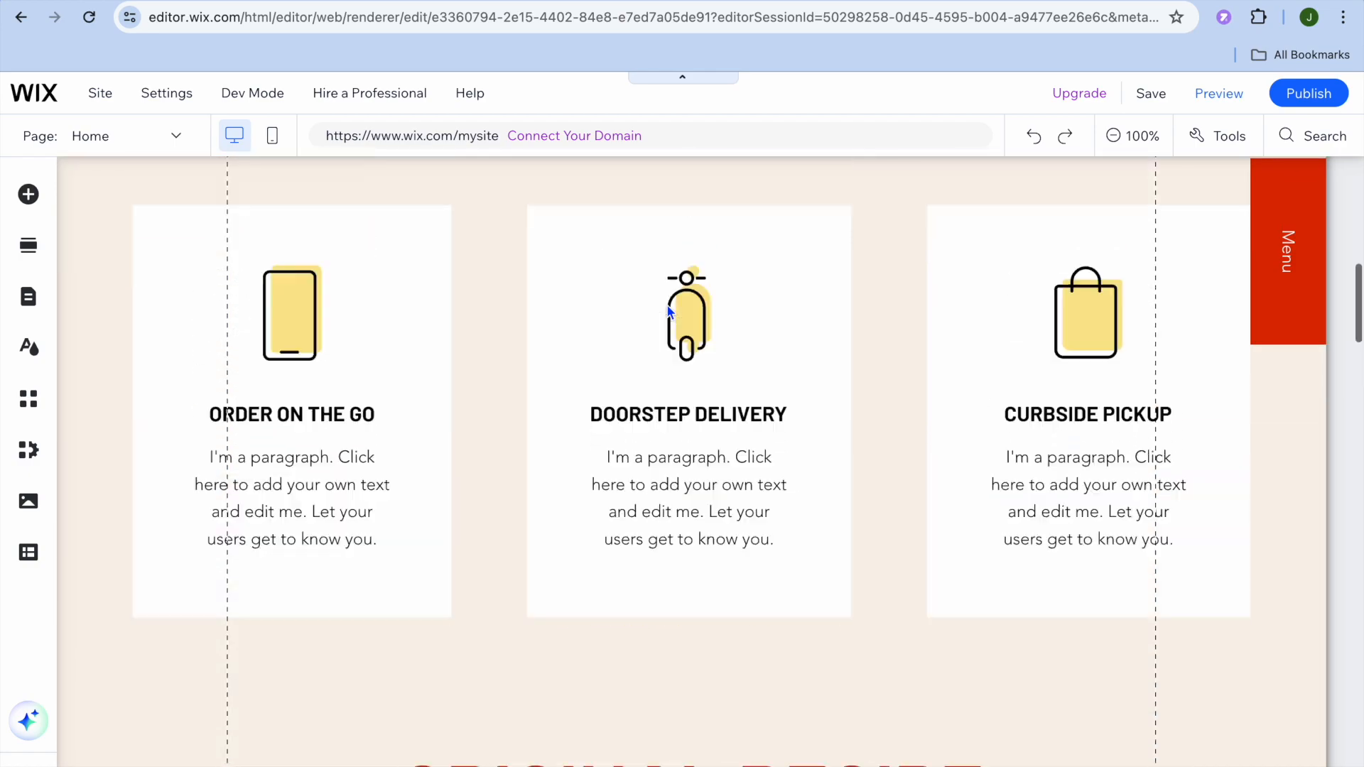
scroll(668, 310, "up", 8)
scroll(666, 304, "down", 15)
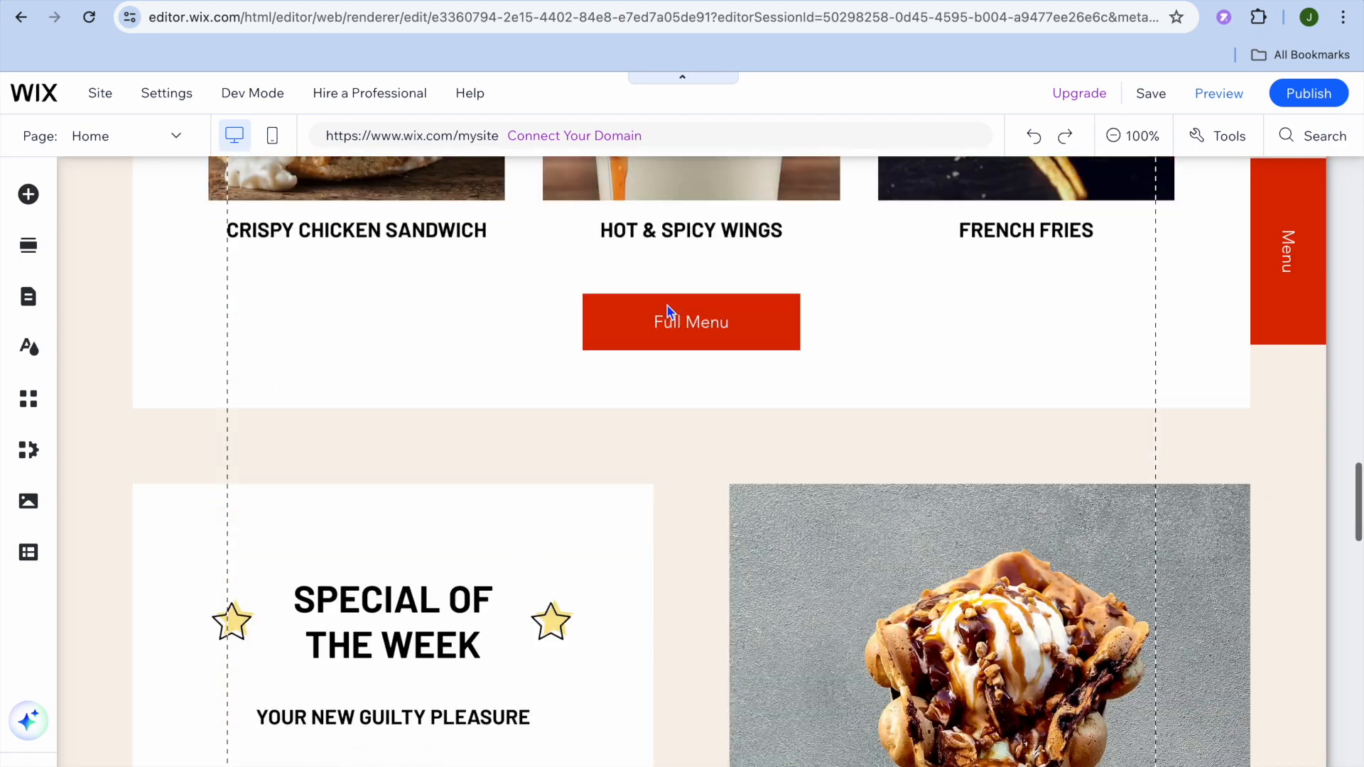
scroll(667, 306, "down", 15)
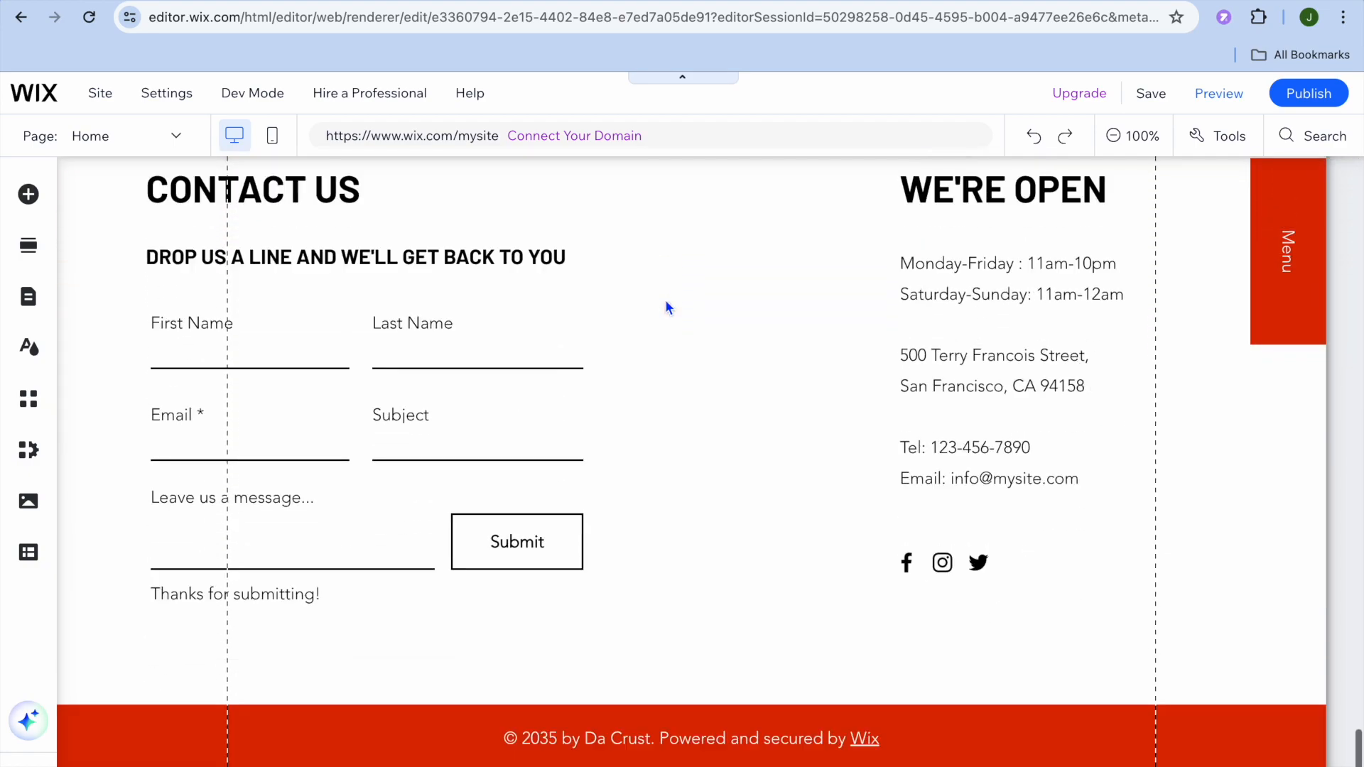
scroll(667, 306, "up", 20)
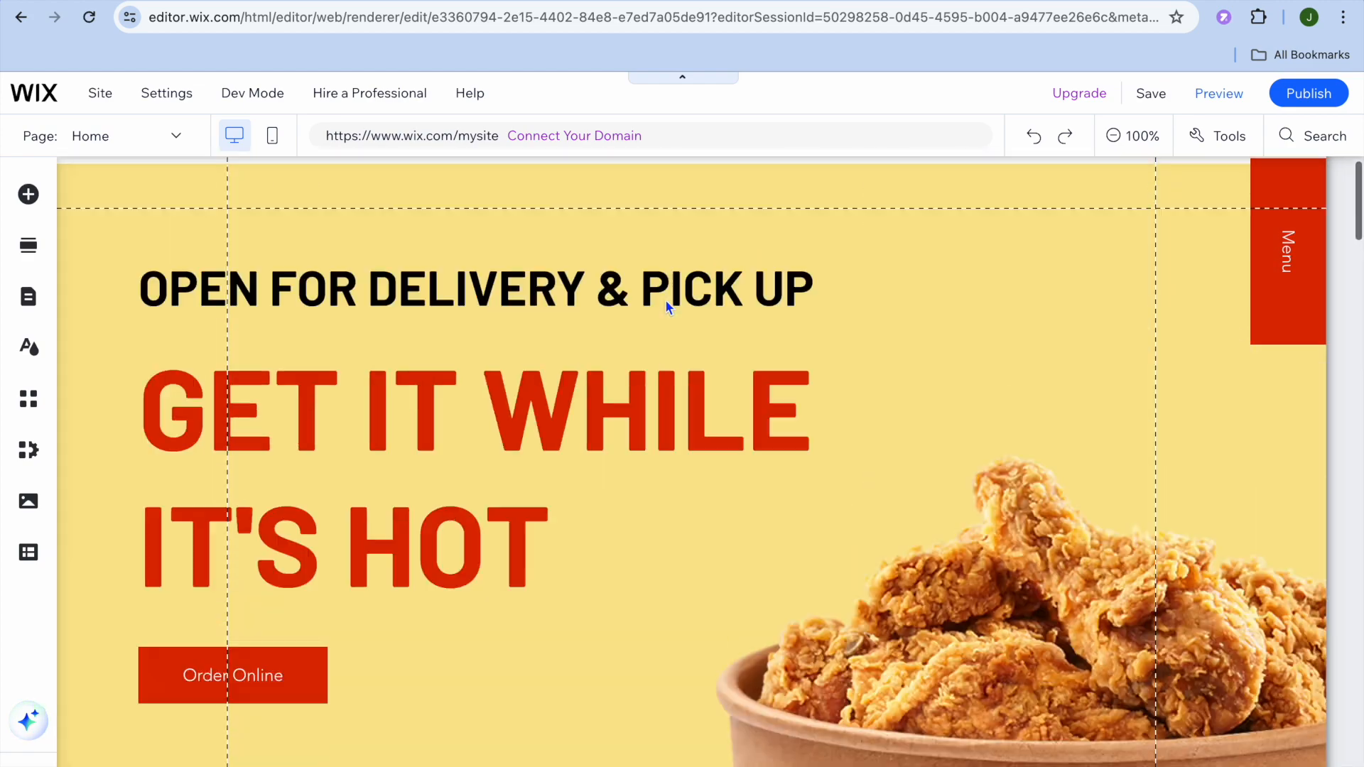
scroll(667, 304, "up", 1)
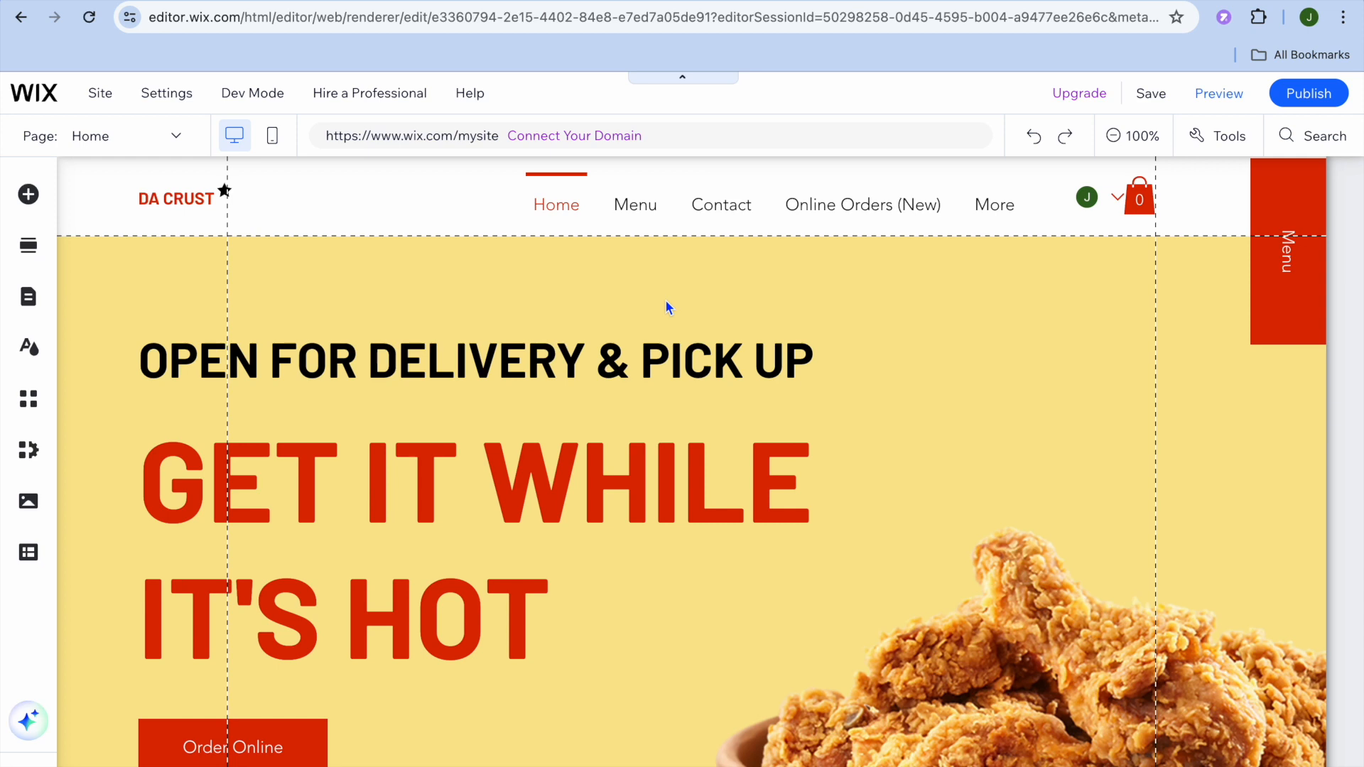
scroll(666, 306, "down", 15)
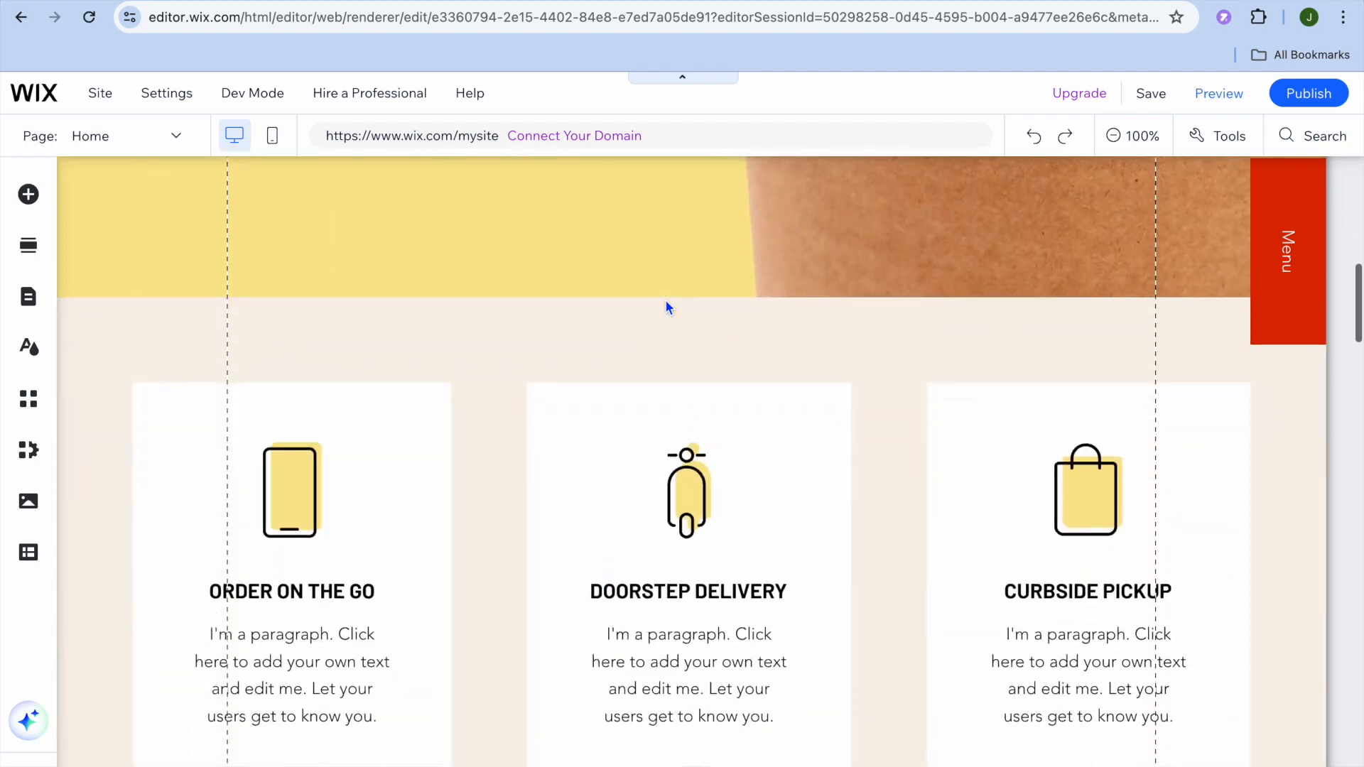
- View the Quick Edit options of the header and the Welcome section, closing each without changes
scroll(666, 306, "up", 15)
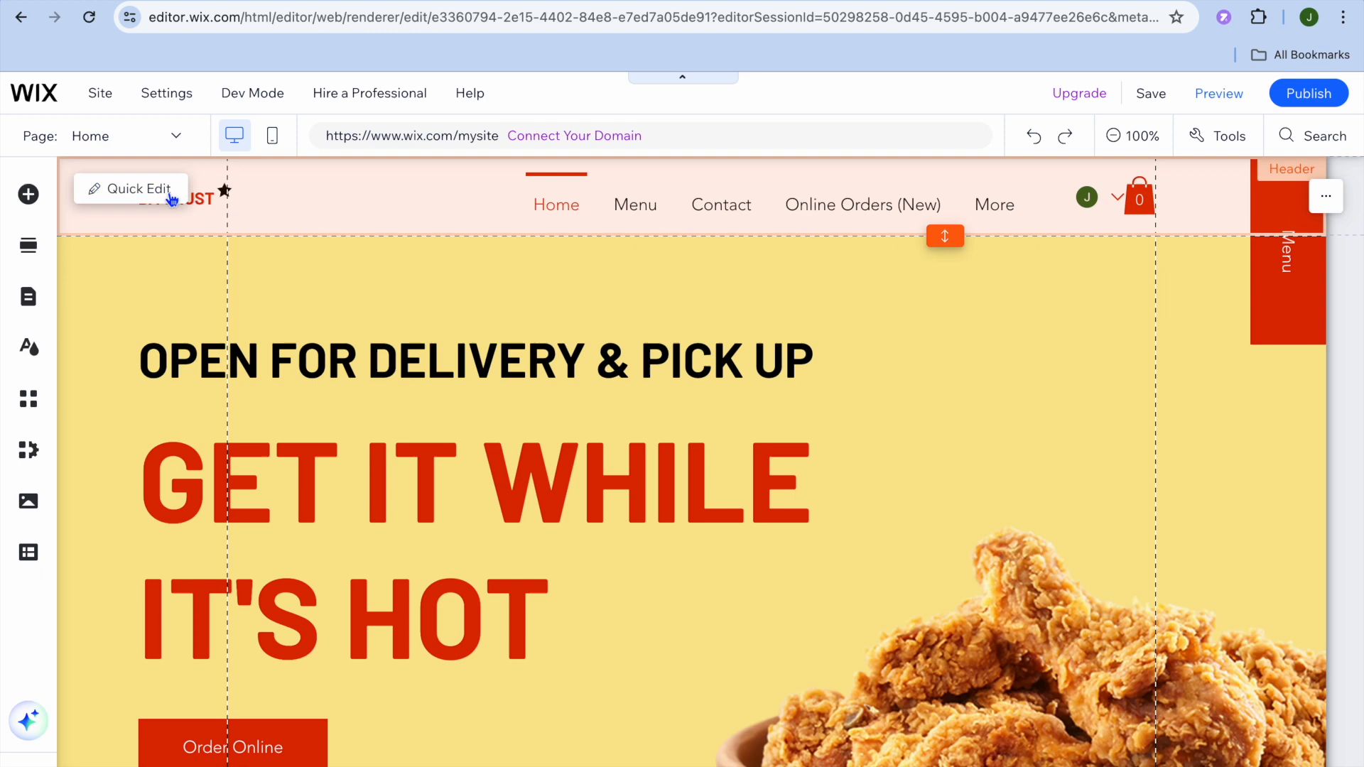
left_click(151, 194)
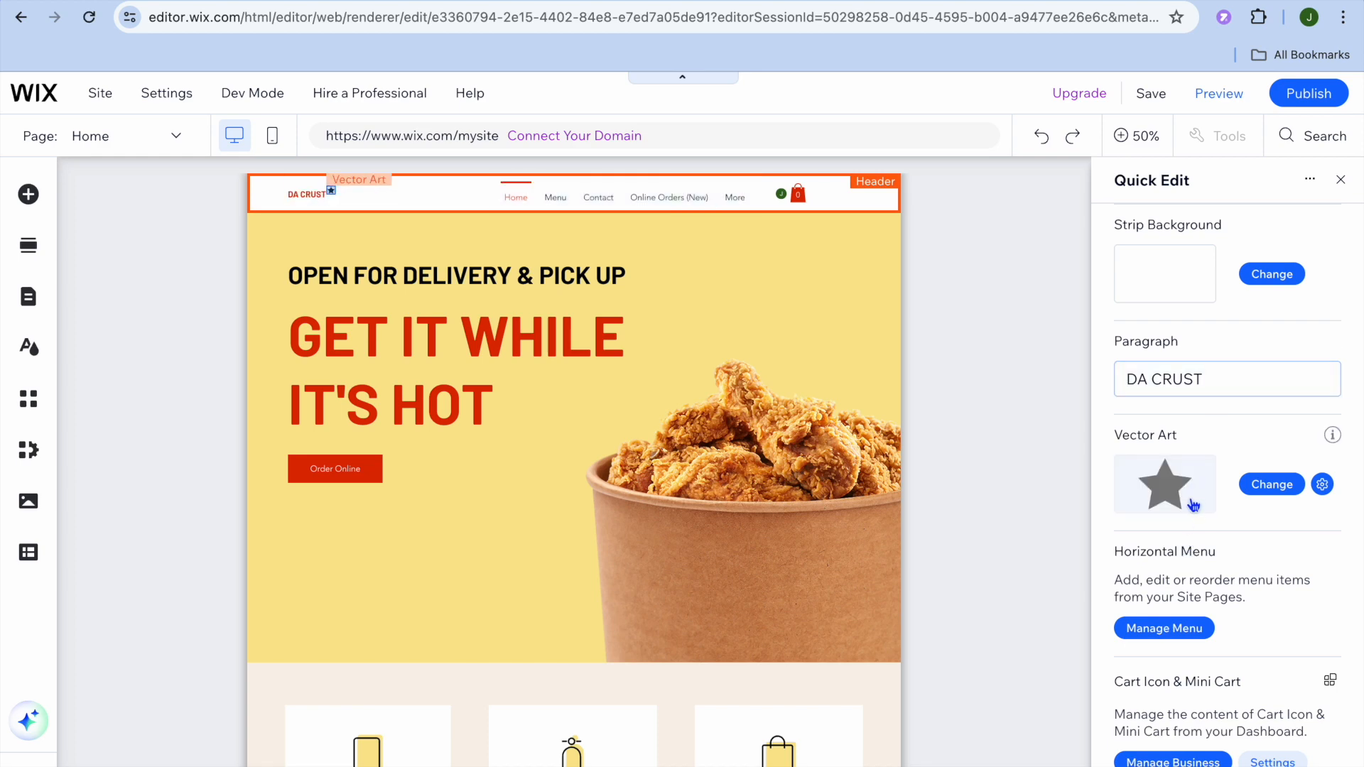
left_click(1340, 179)
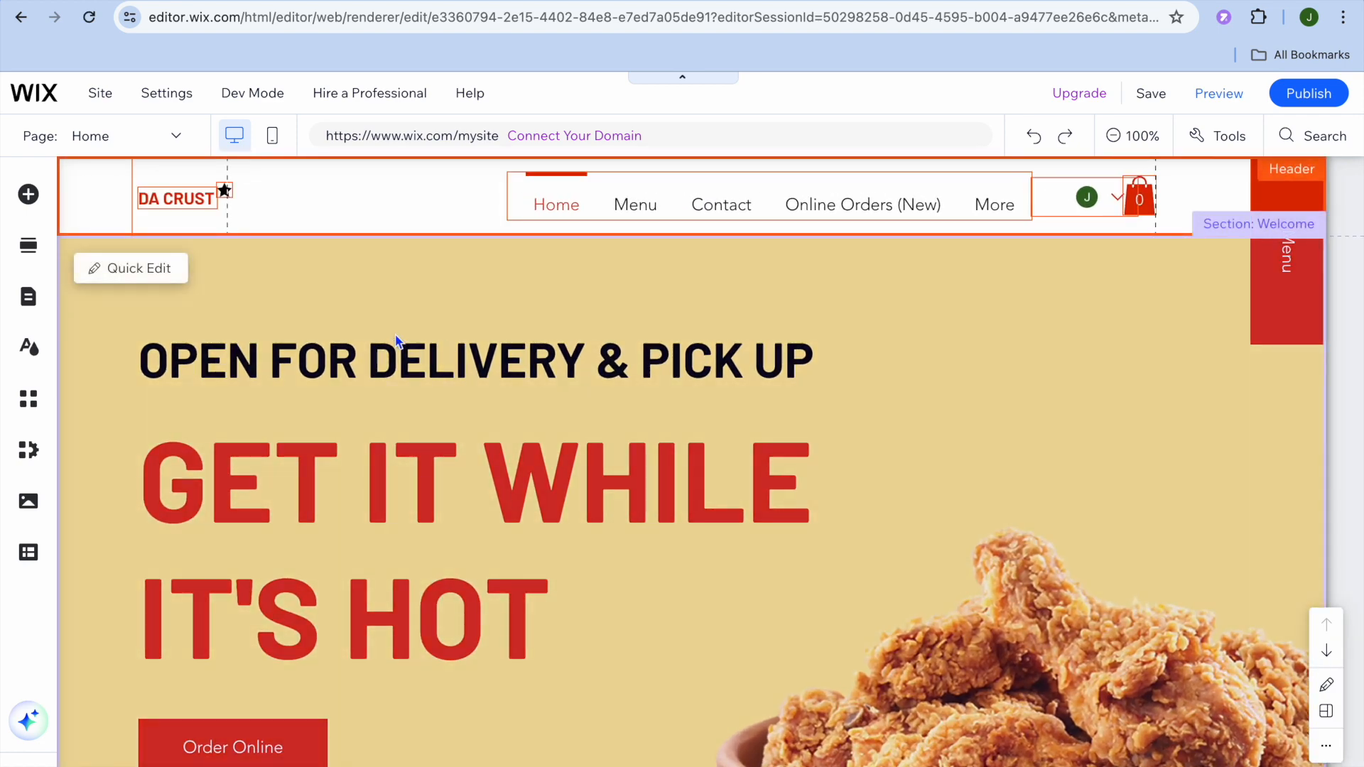
scroll(199, 307, "down", 1)
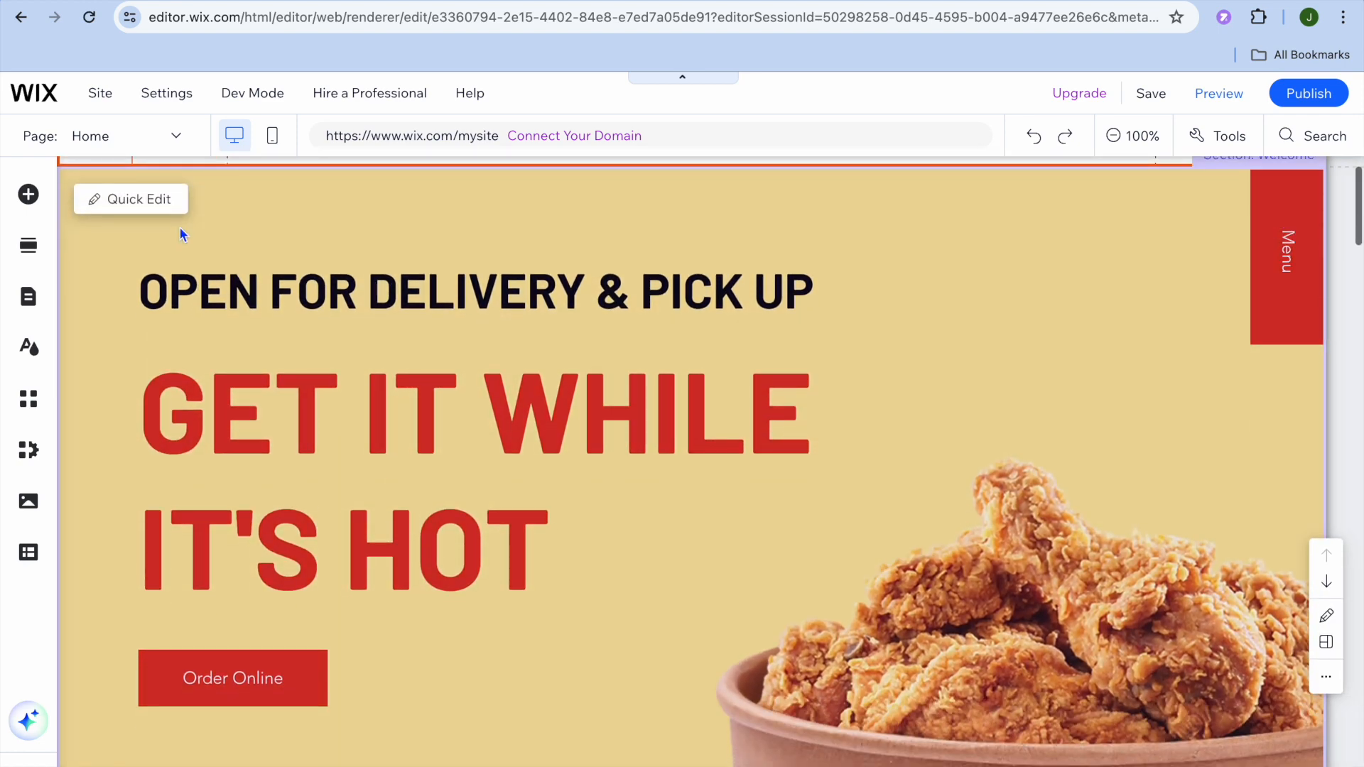
left_click(157, 206)
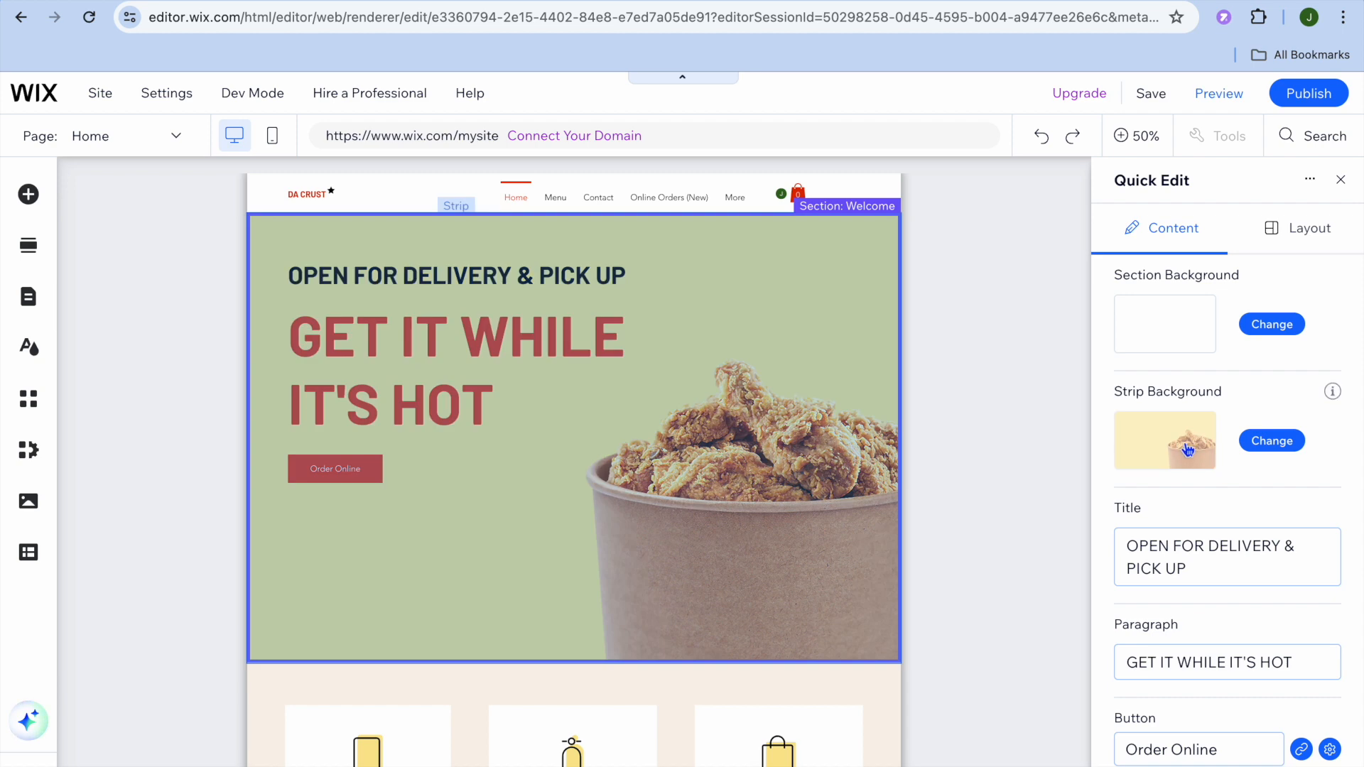
scroll(1248, 590, "down", 1)
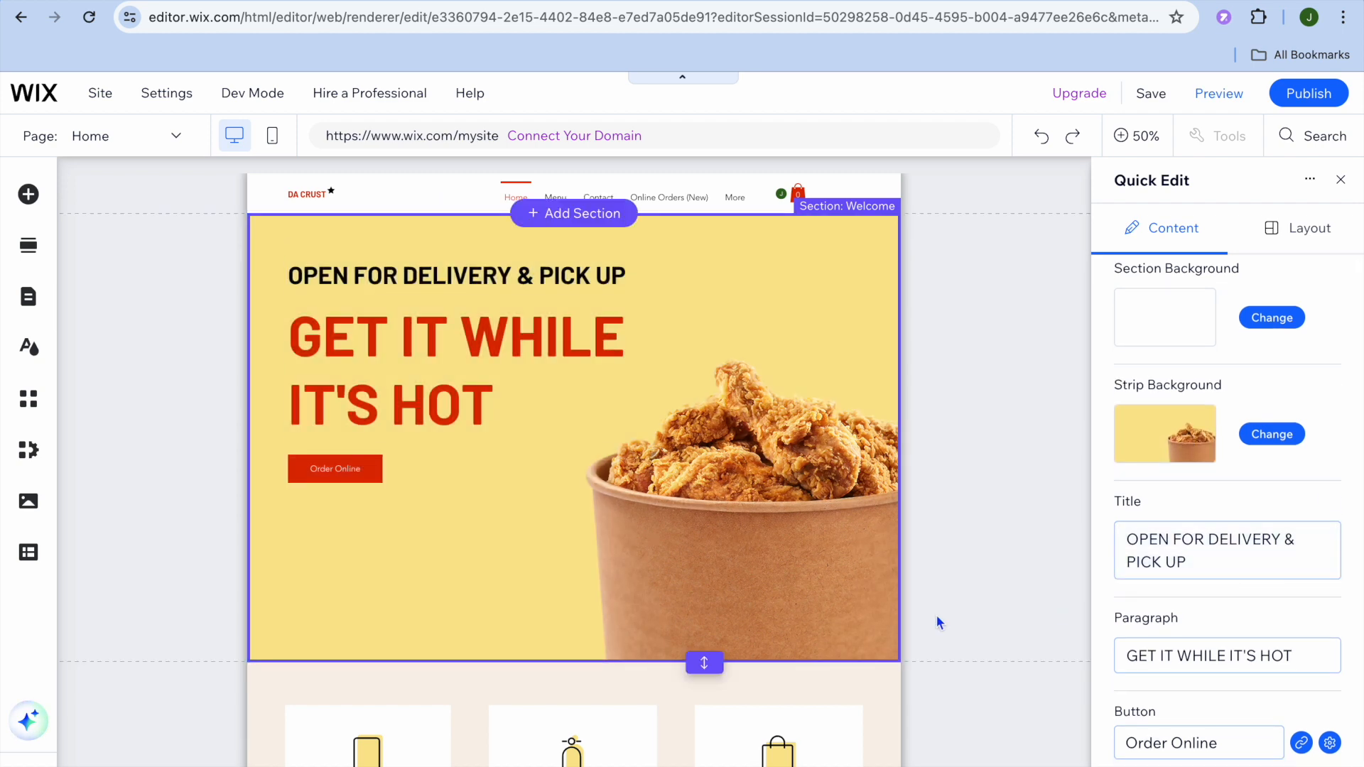
left_click(1340, 180)
- Select the section with the Order on the Go, Doorstep Delivery and Curbside Pickup cards to inspect its text elements
scroll(552, 521, "down", 10)
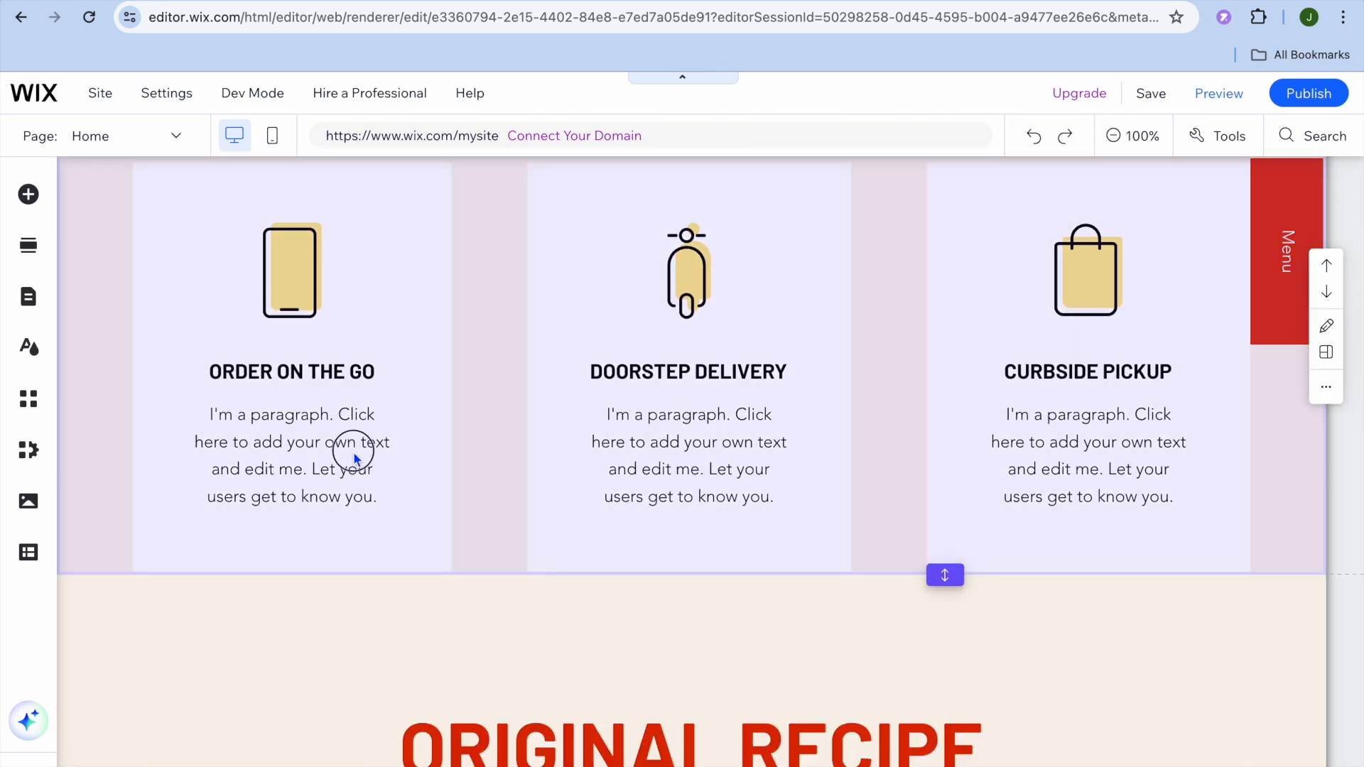
left_click(353, 450)
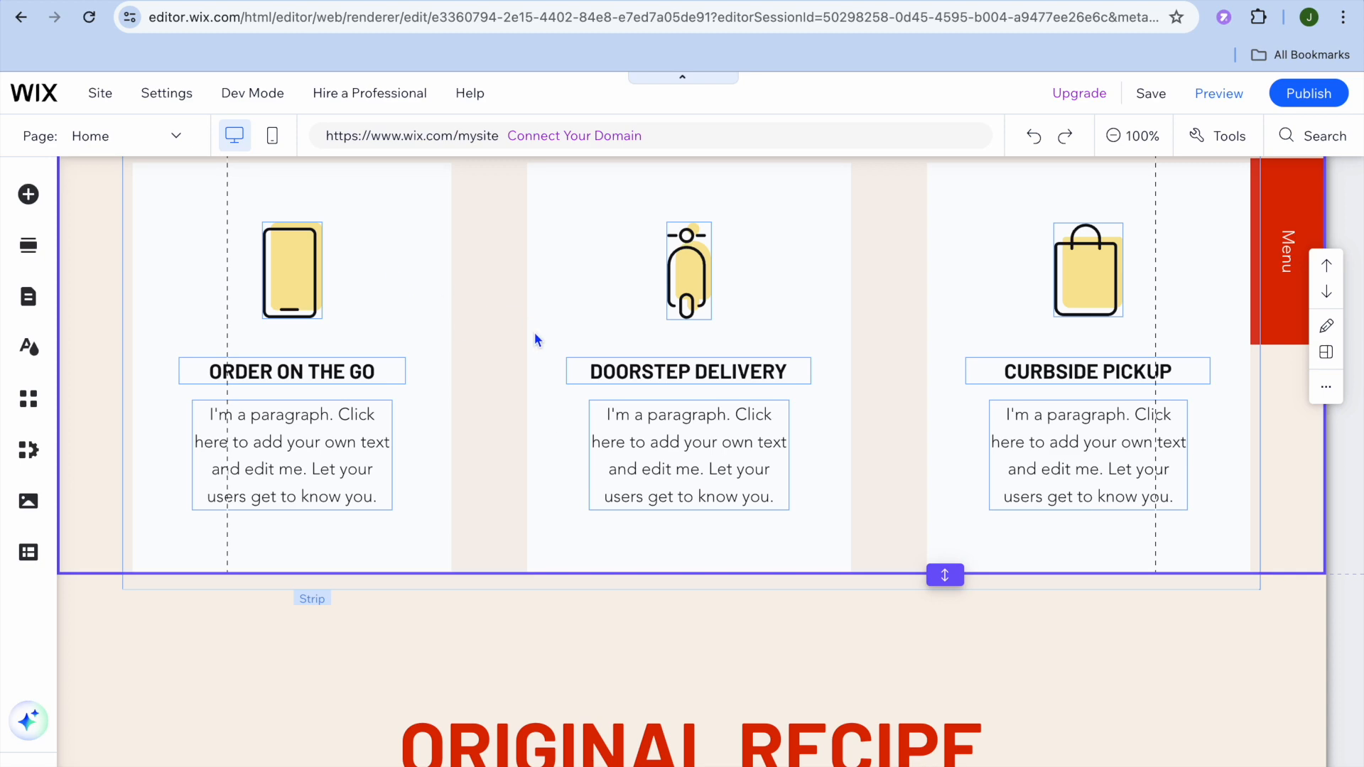
scroll(535, 338, "up", 10)
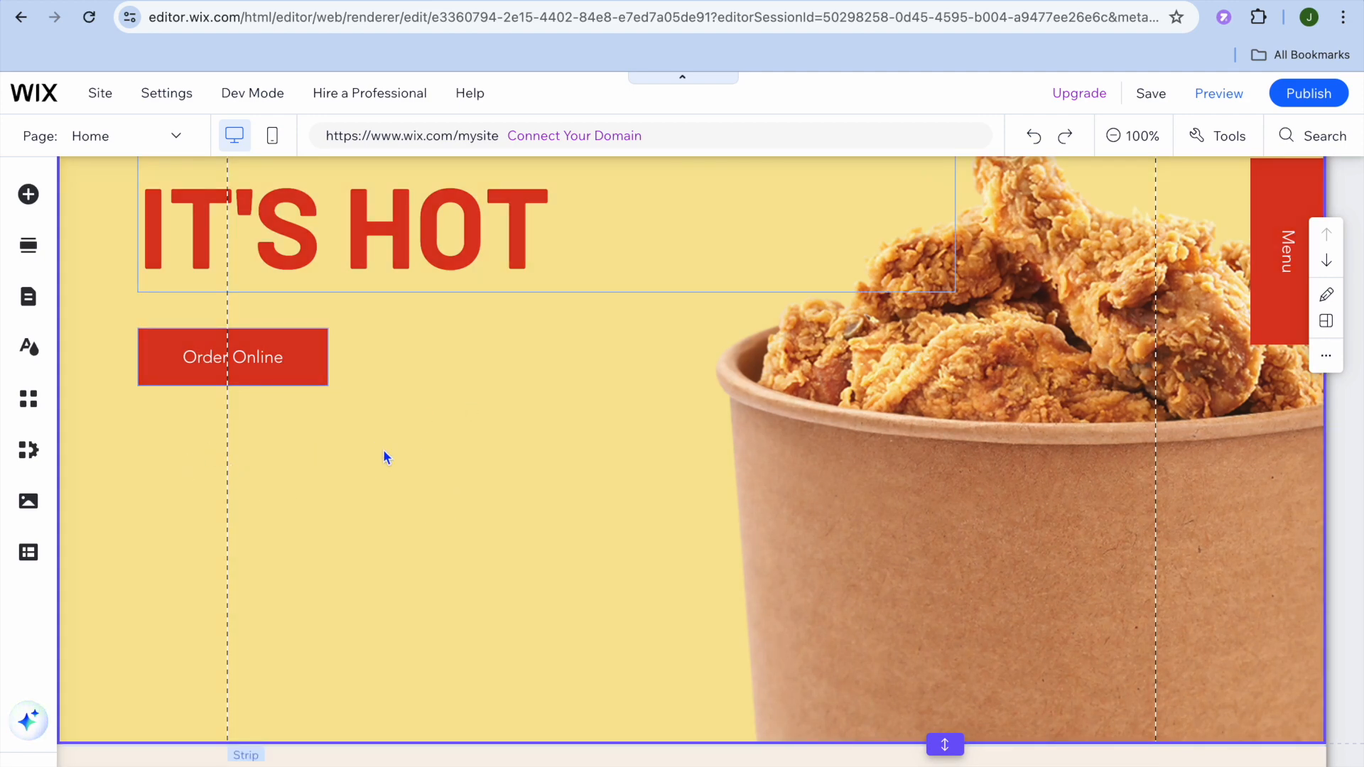
- Look through the available elements to add, including Video & Music, Decorative and Menu & Anchor, and close the list
left_click(29, 199)
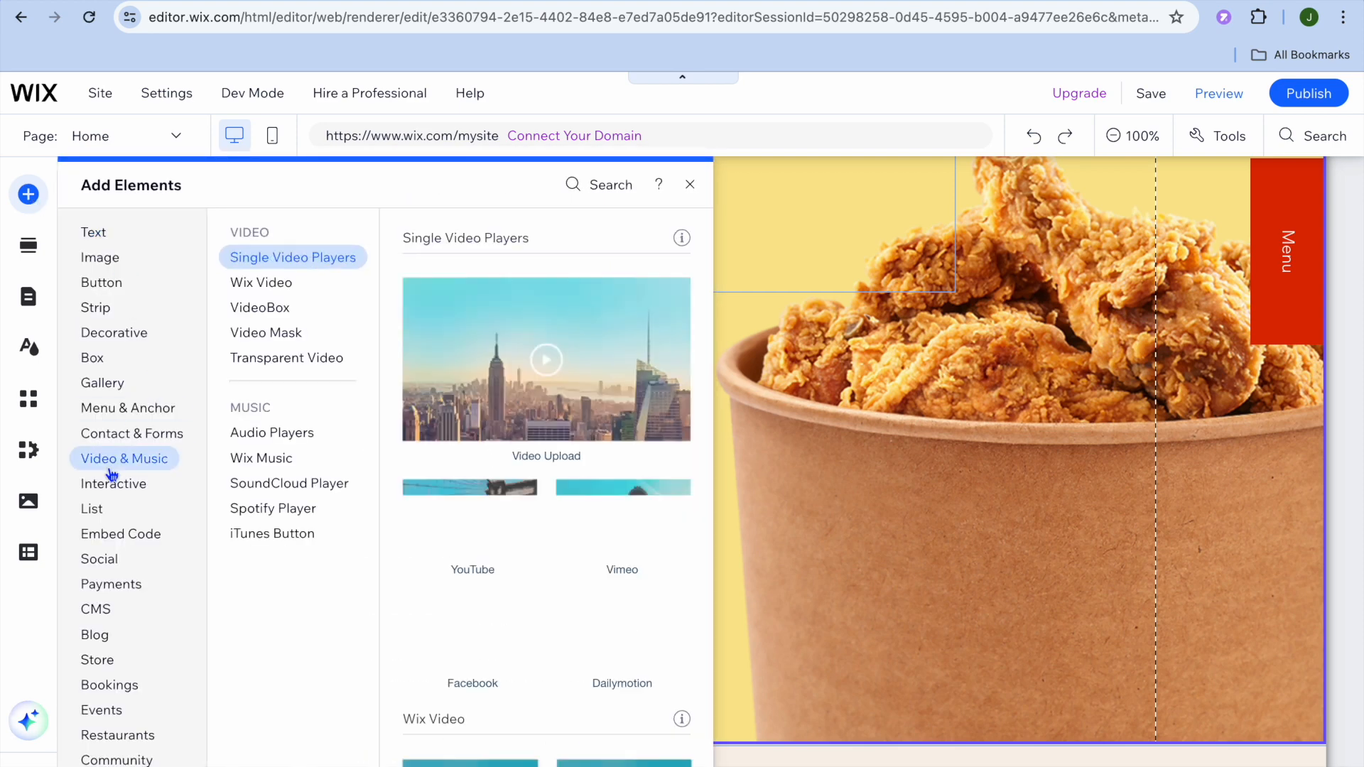
mouse_move(111, 589)
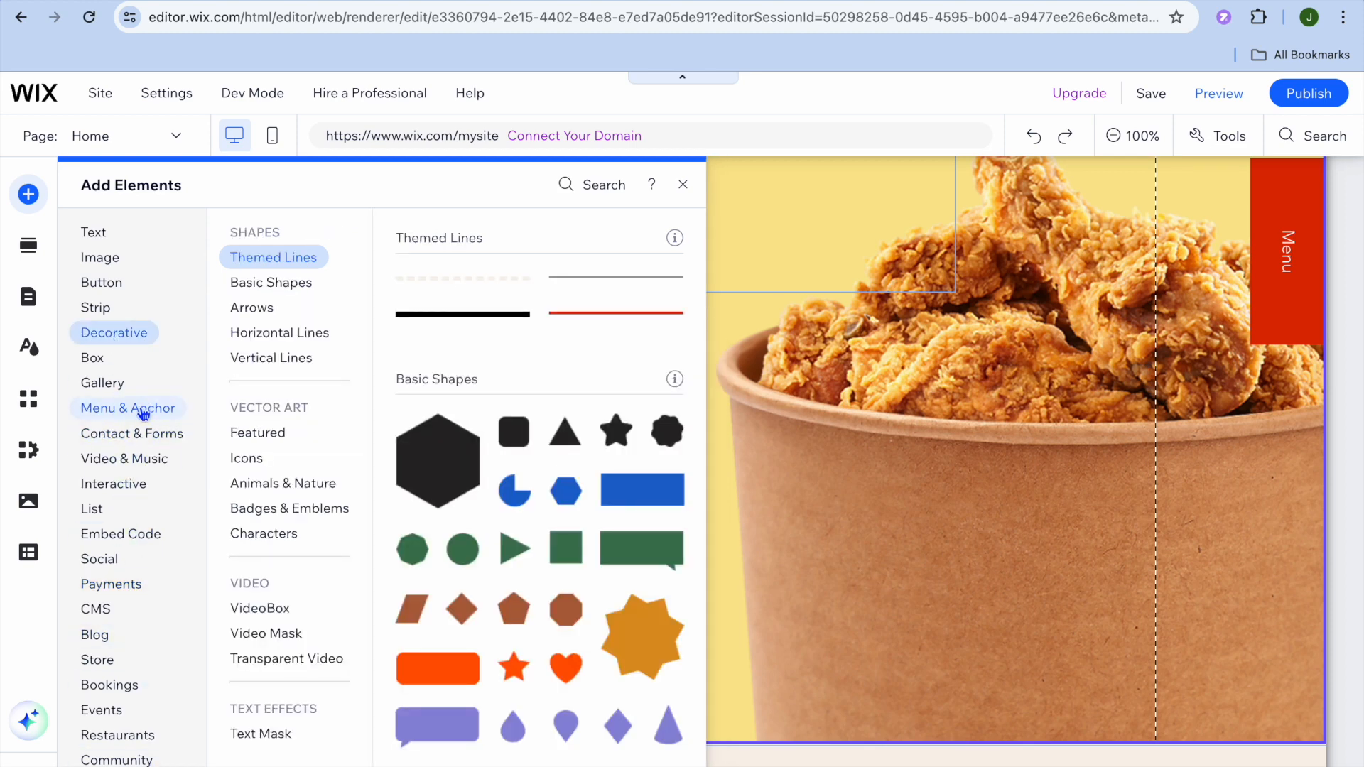
mouse_move(145, 405)
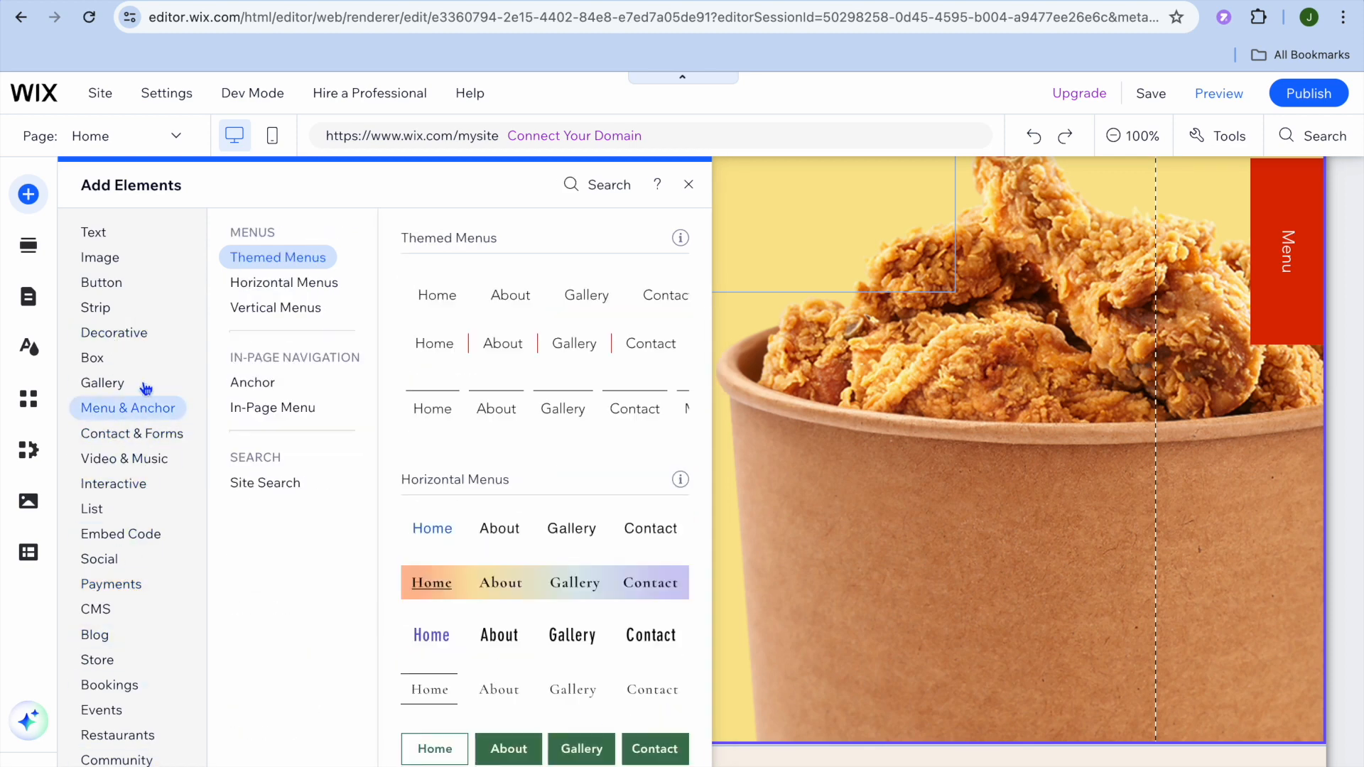
left_click(688, 184)
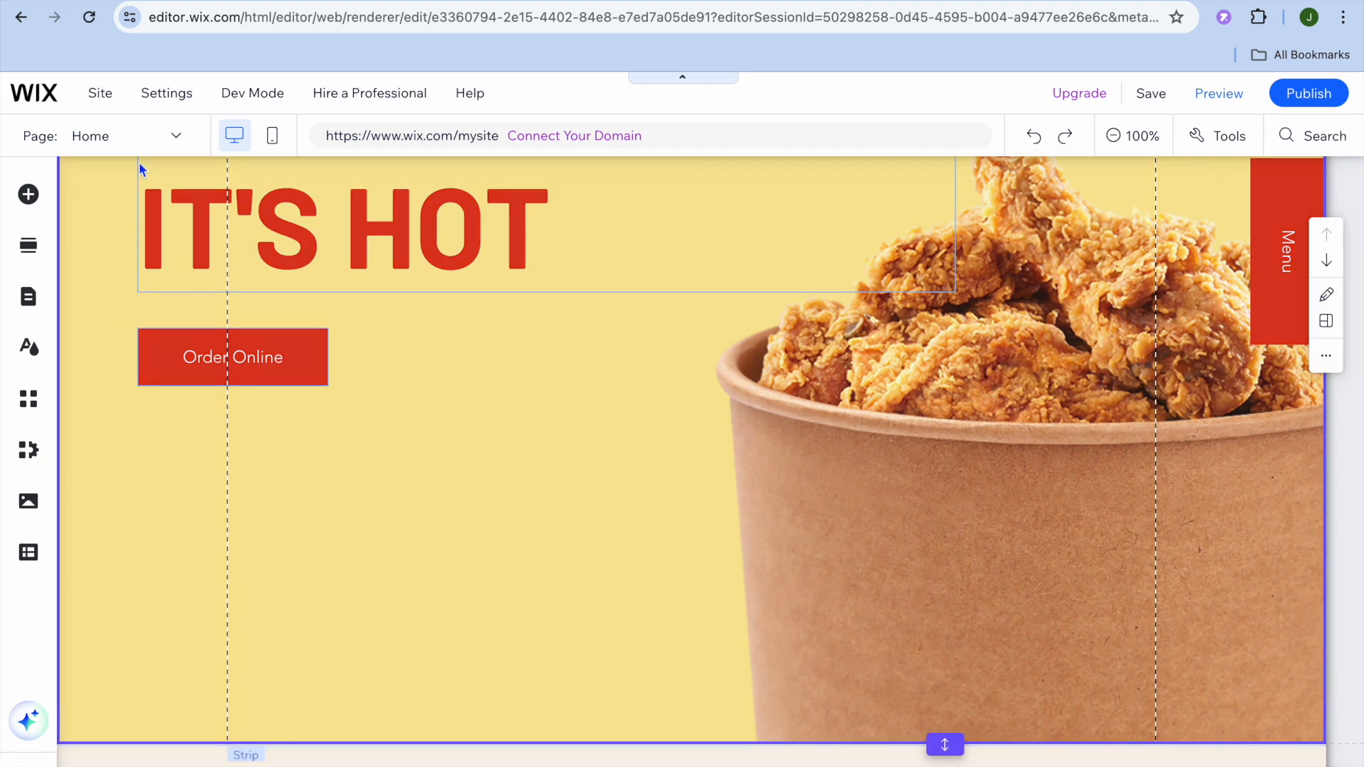
- Switch the editor to the Menu page and look over the list of site, restaurant and members pages
left_click(150, 138)
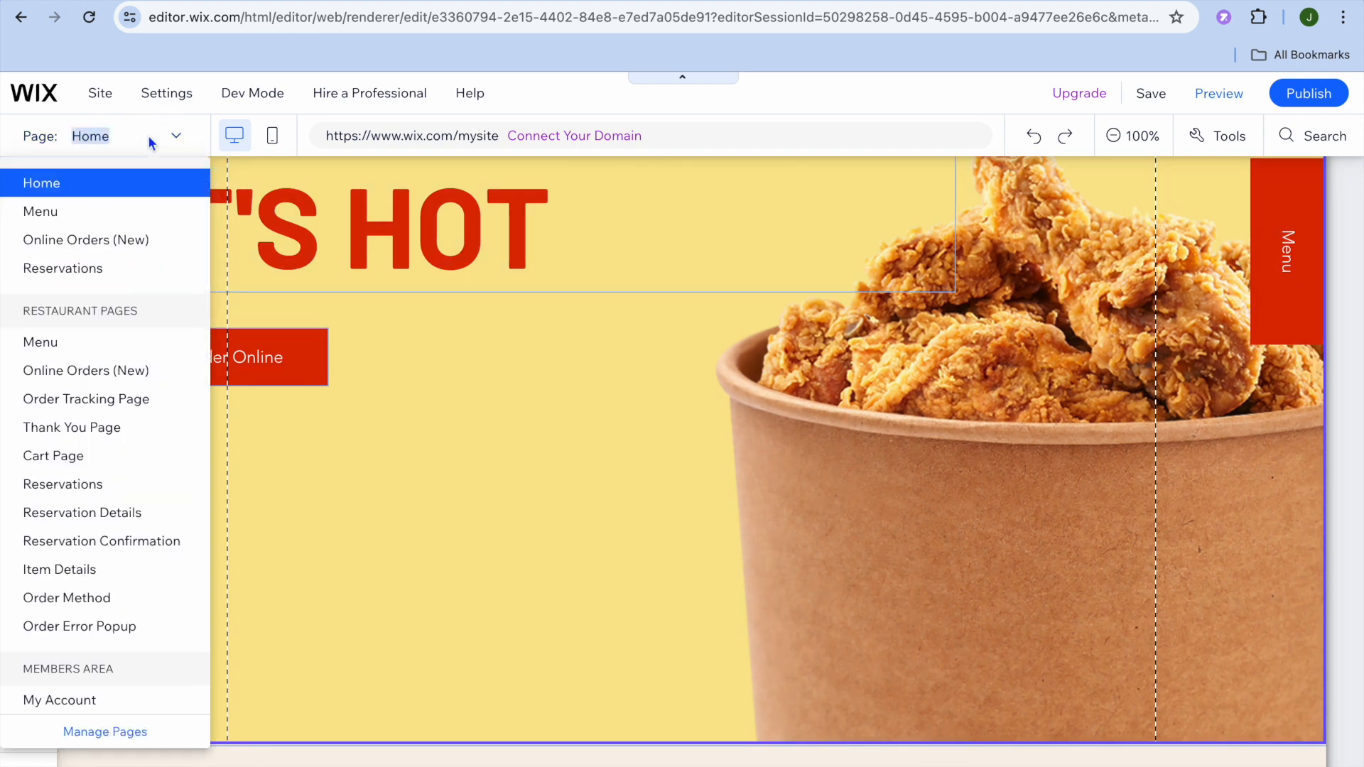
left_click(125, 213)
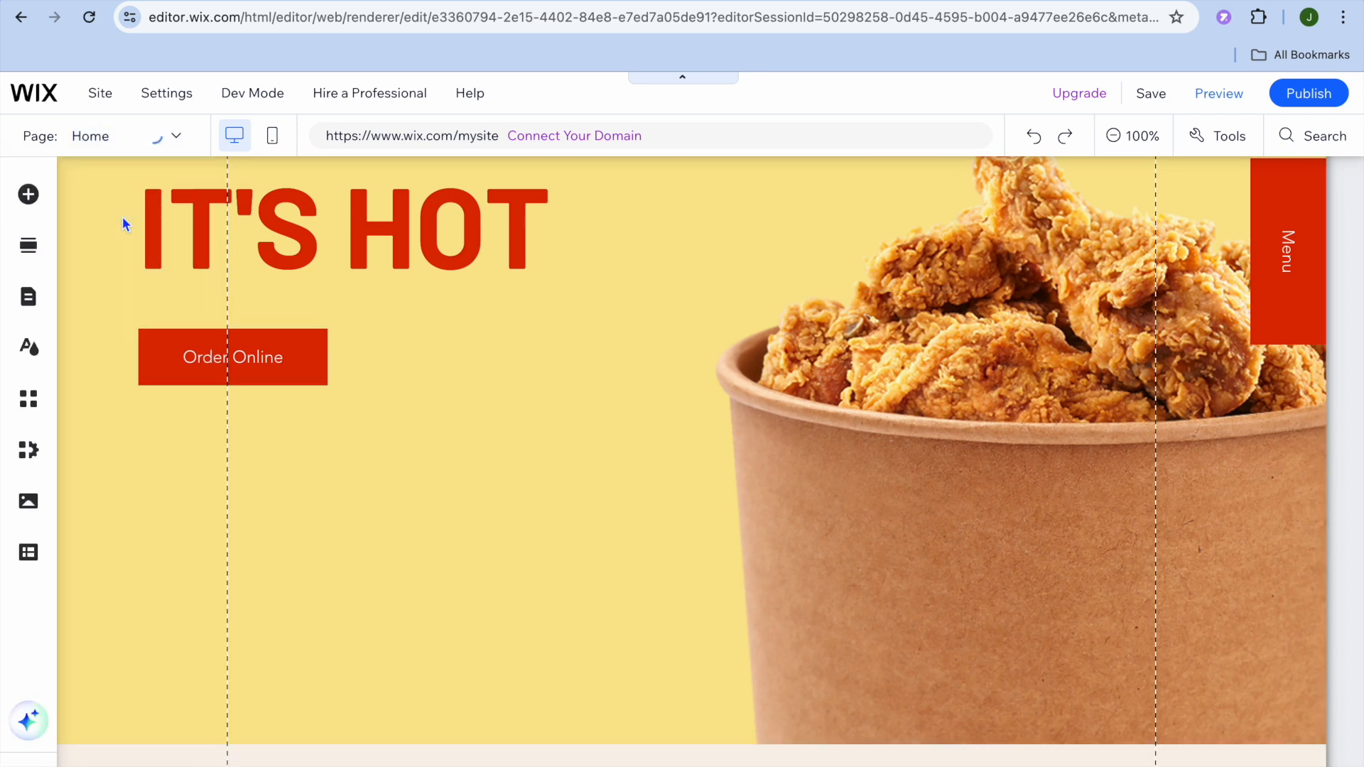
left_click(168, 137)
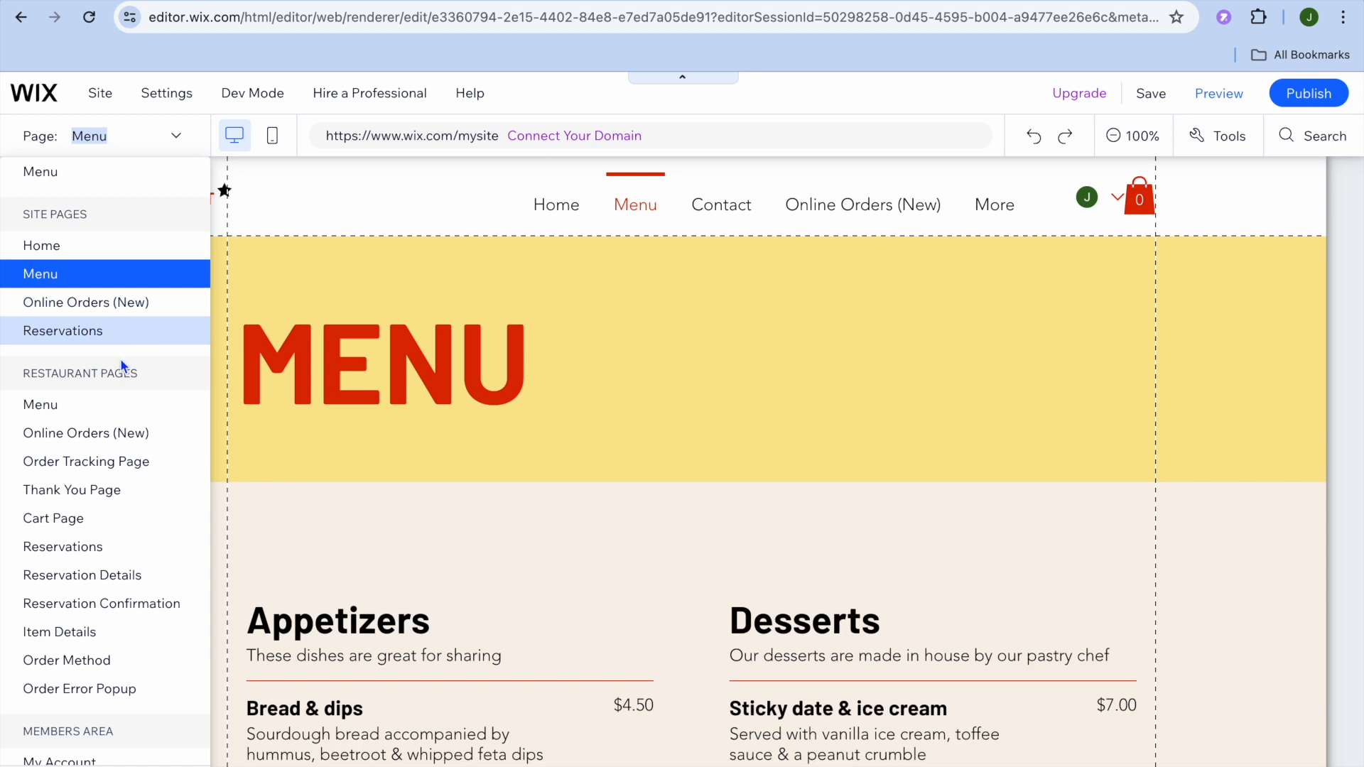
left_click(341, 296)
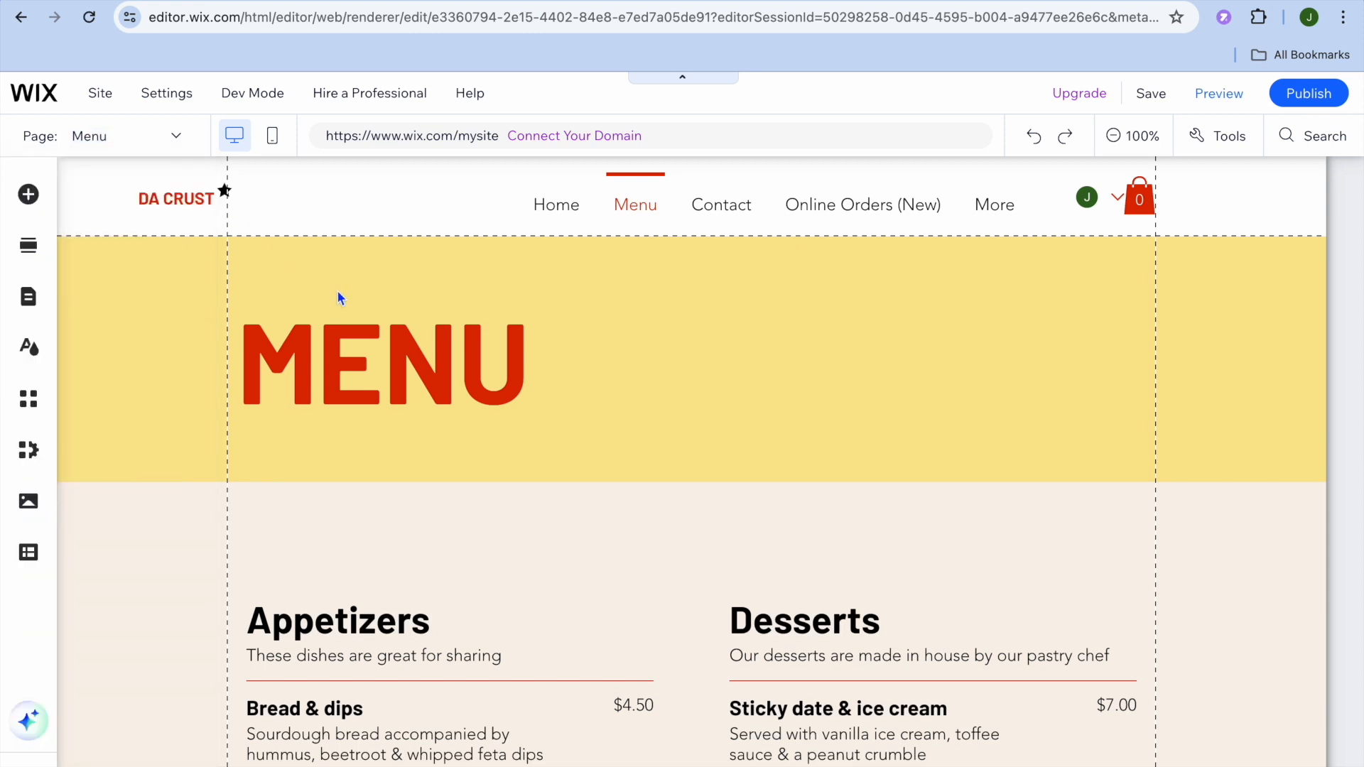
- Examine the Menu page's dishes and prices, from the Appetizers and Desserts down to the Mains and Drinks
scroll(340, 297, "down", 10)
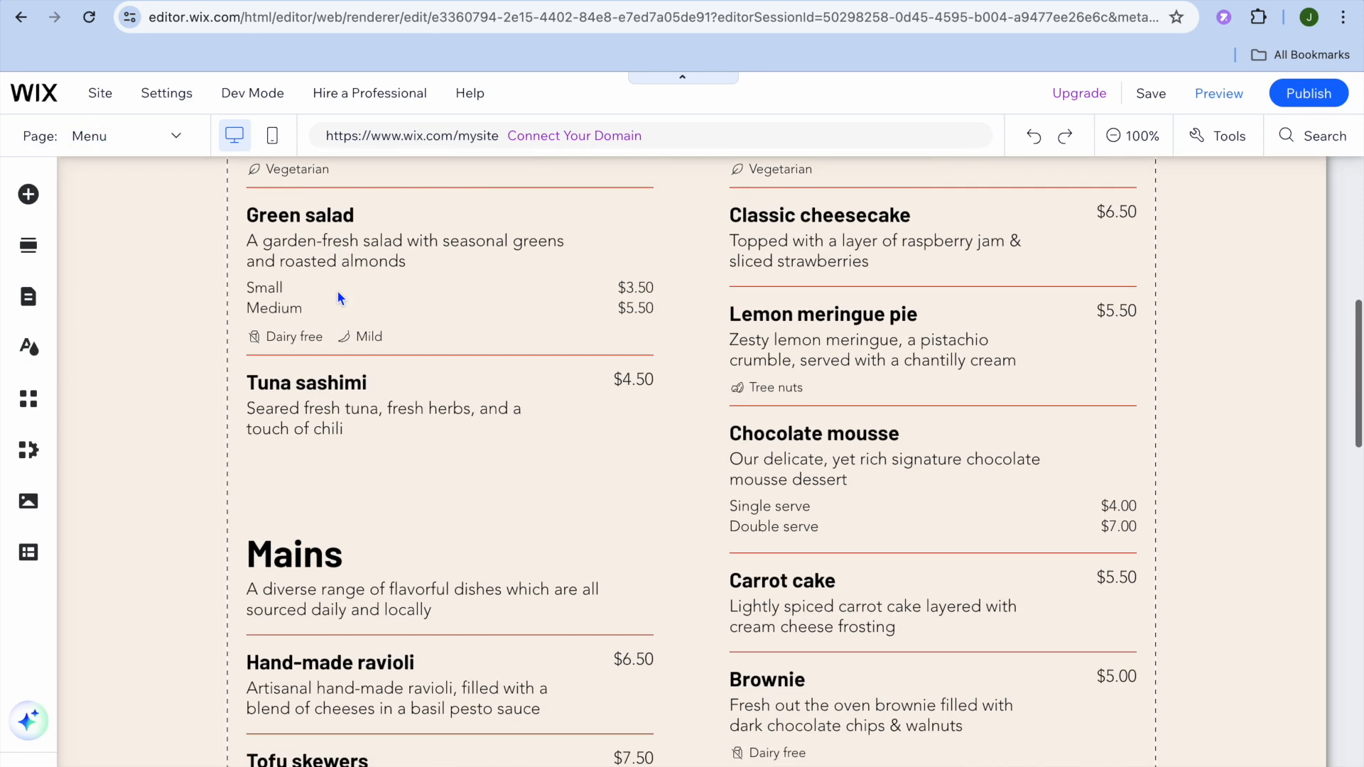
scroll(338, 297, "down", 1)
scroll(338, 297, "down", 5)
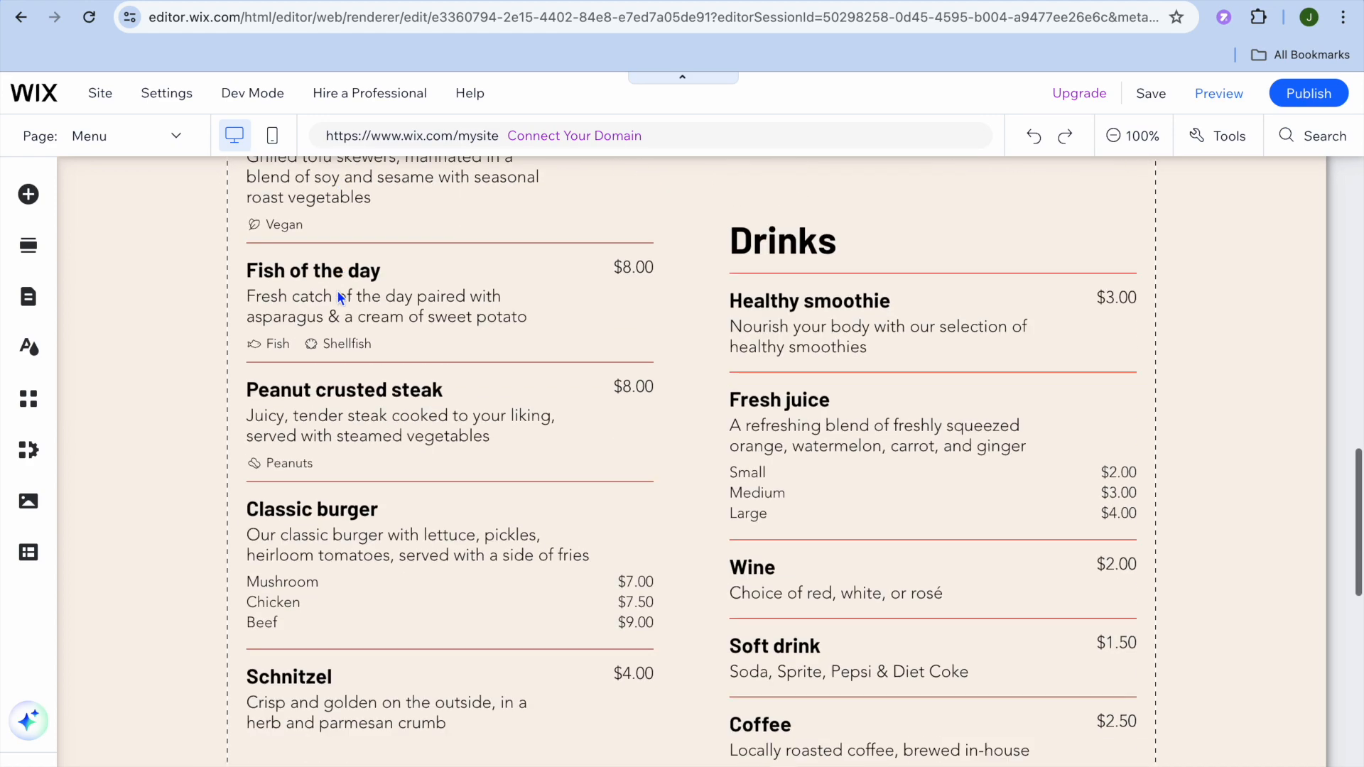
scroll(338, 295, "up", 15)
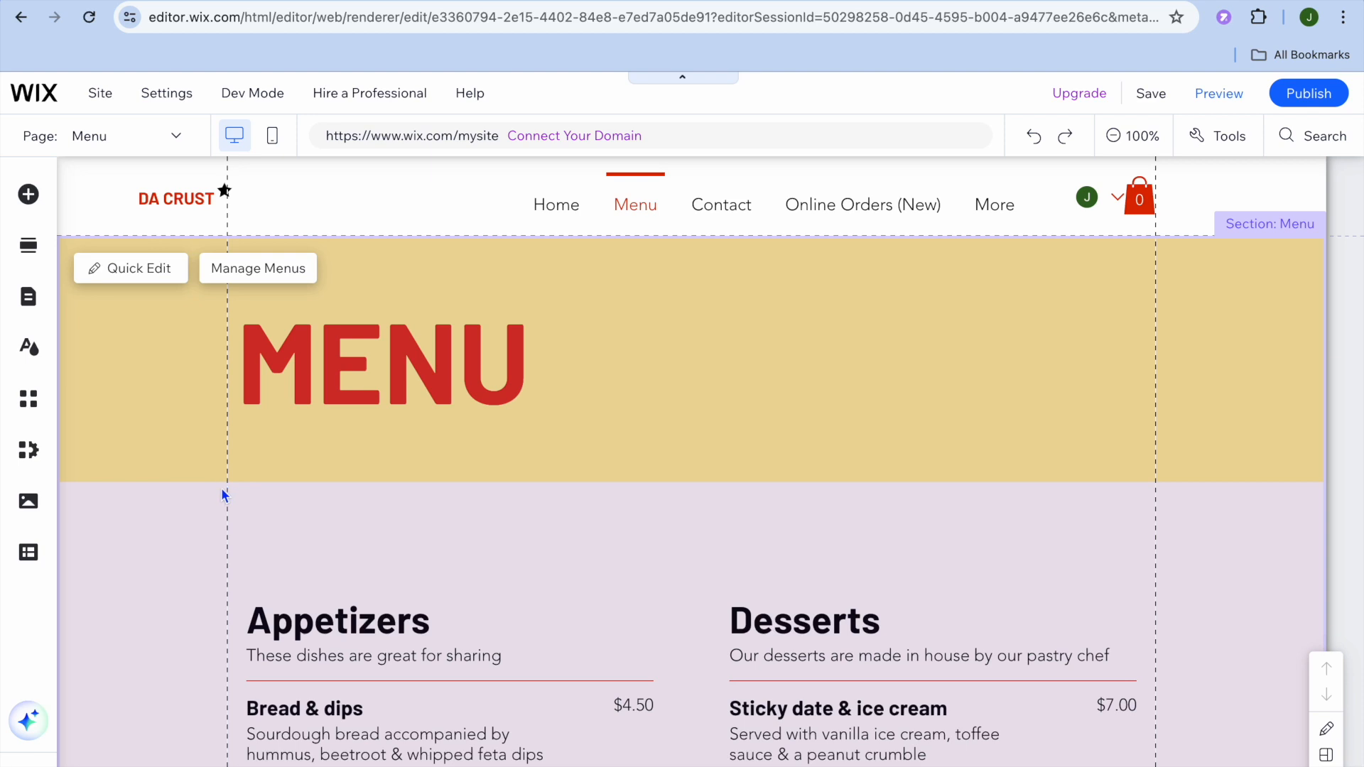
- Open menu management from the Menu section, review the Dinner Menu's Appetizers and Mains items, and close the dashboard
left_click(184, 457)
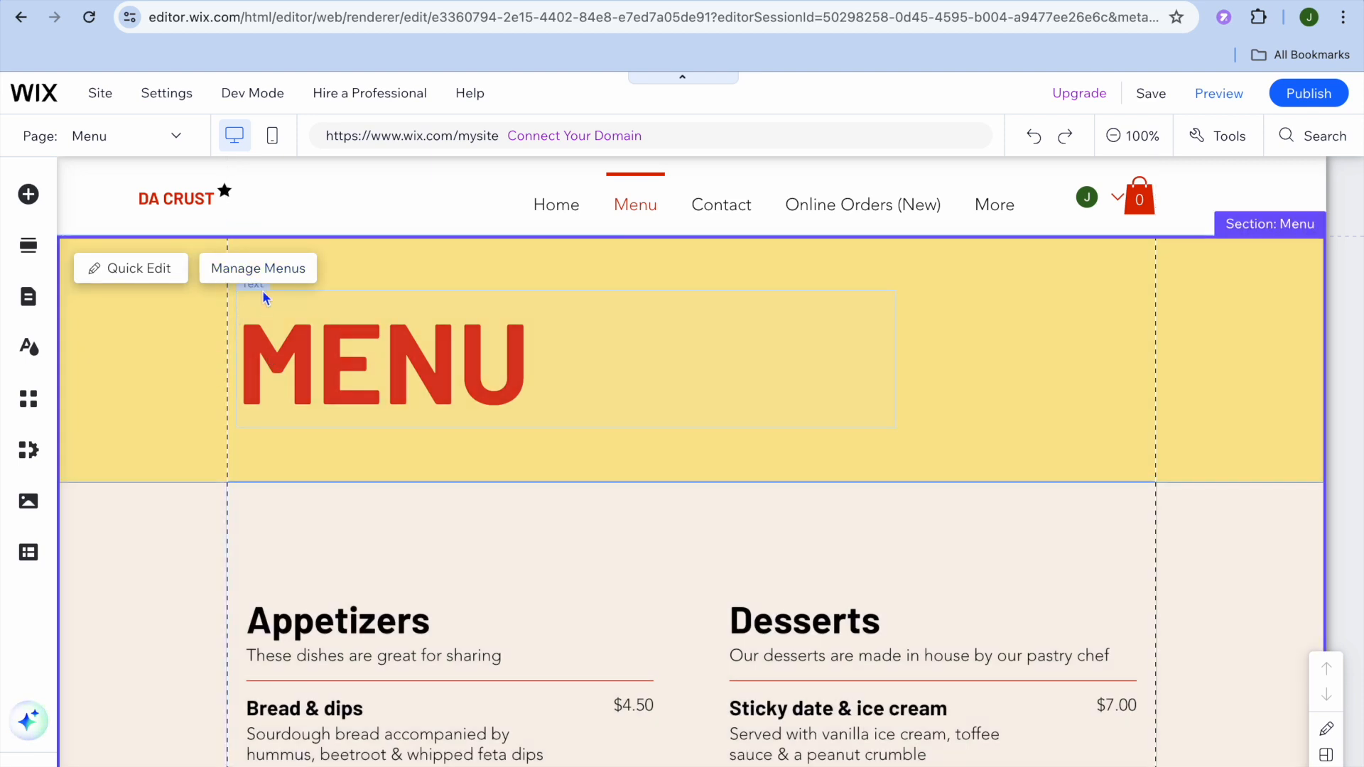
left_click(257, 270)
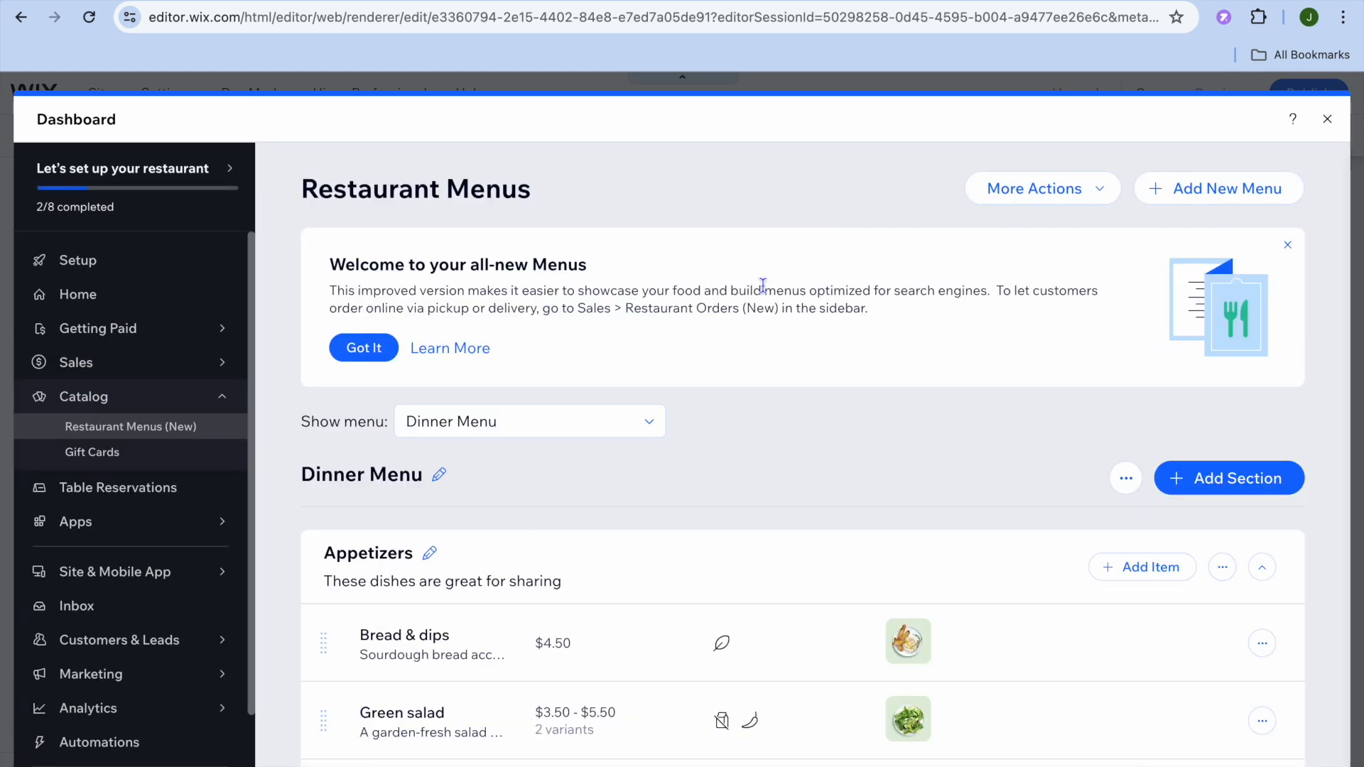
scroll(763, 287, "down", 7)
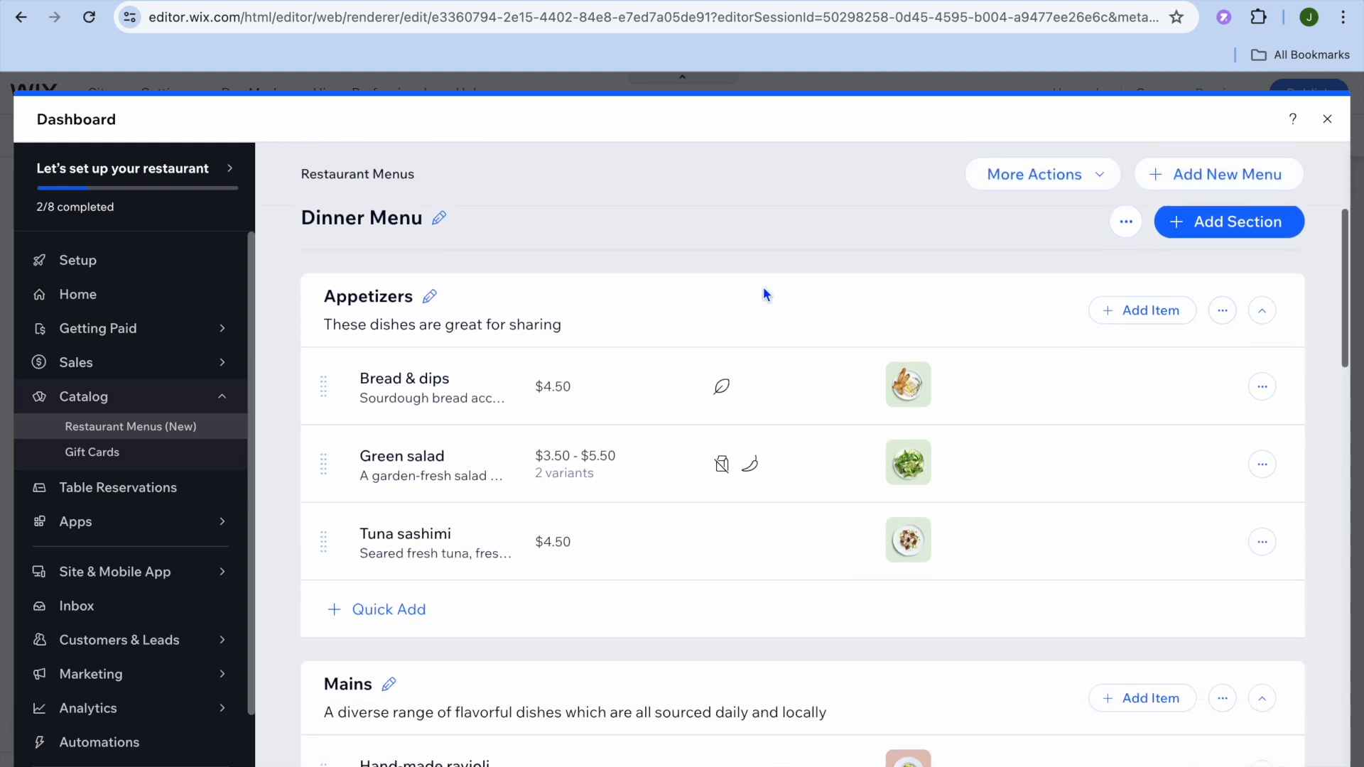
scroll(764, 294, "down", 4)
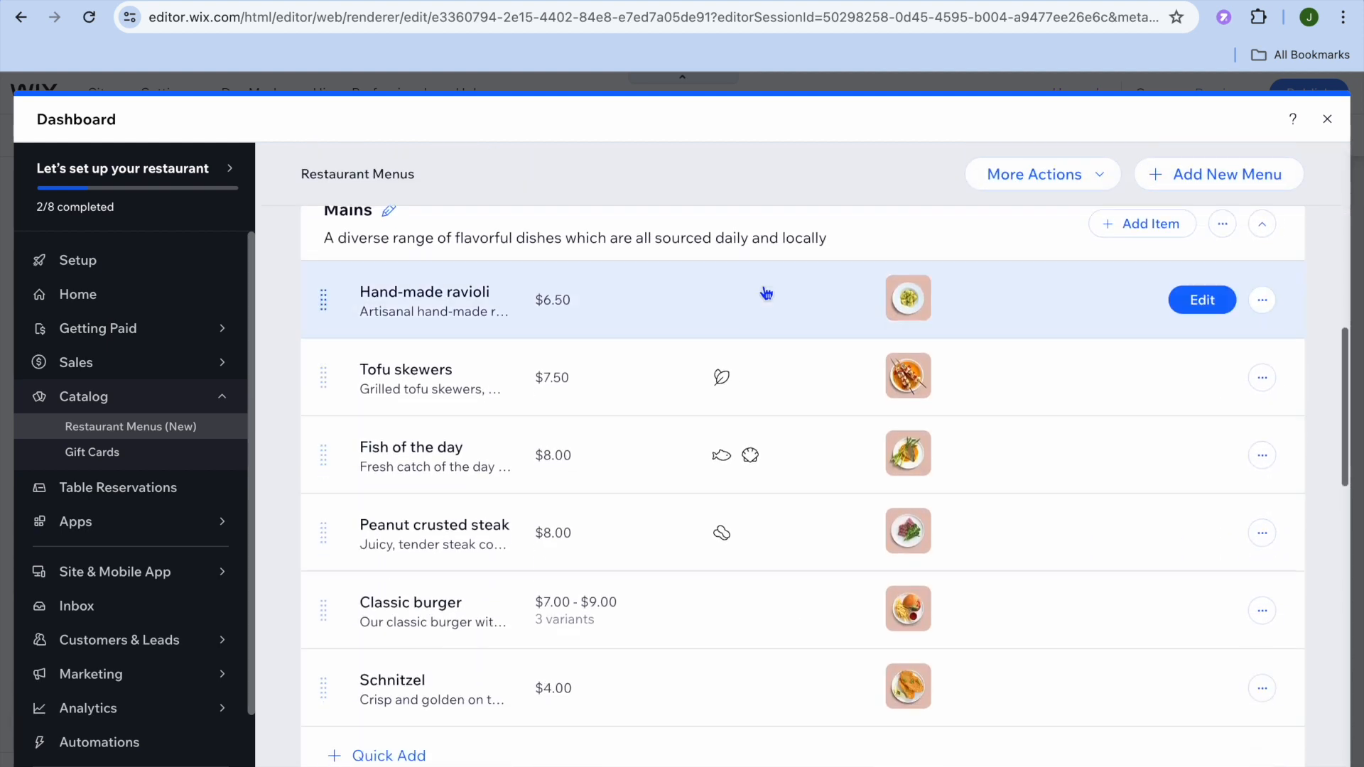
left_click(1326, 119)
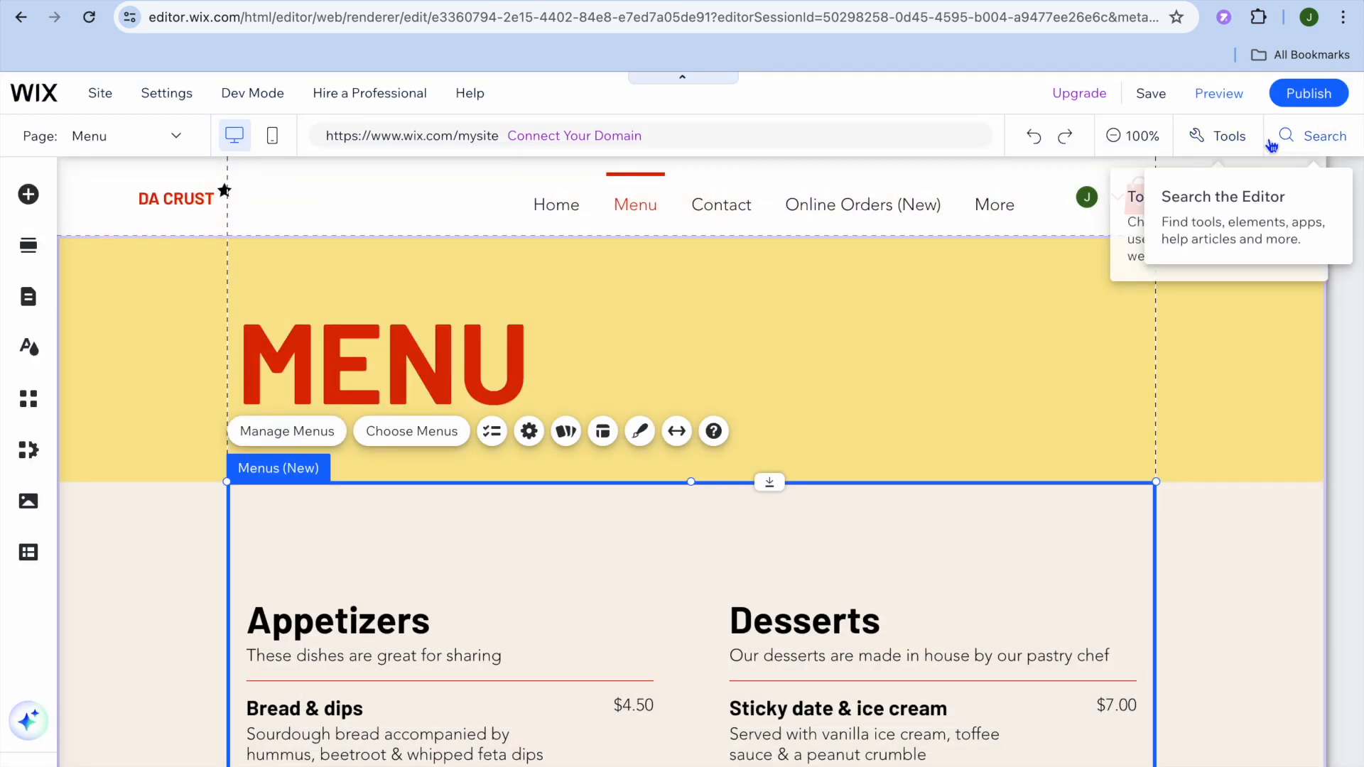
- Preview the site and look through the dishes on the Menu page
left_click(1222, 95)
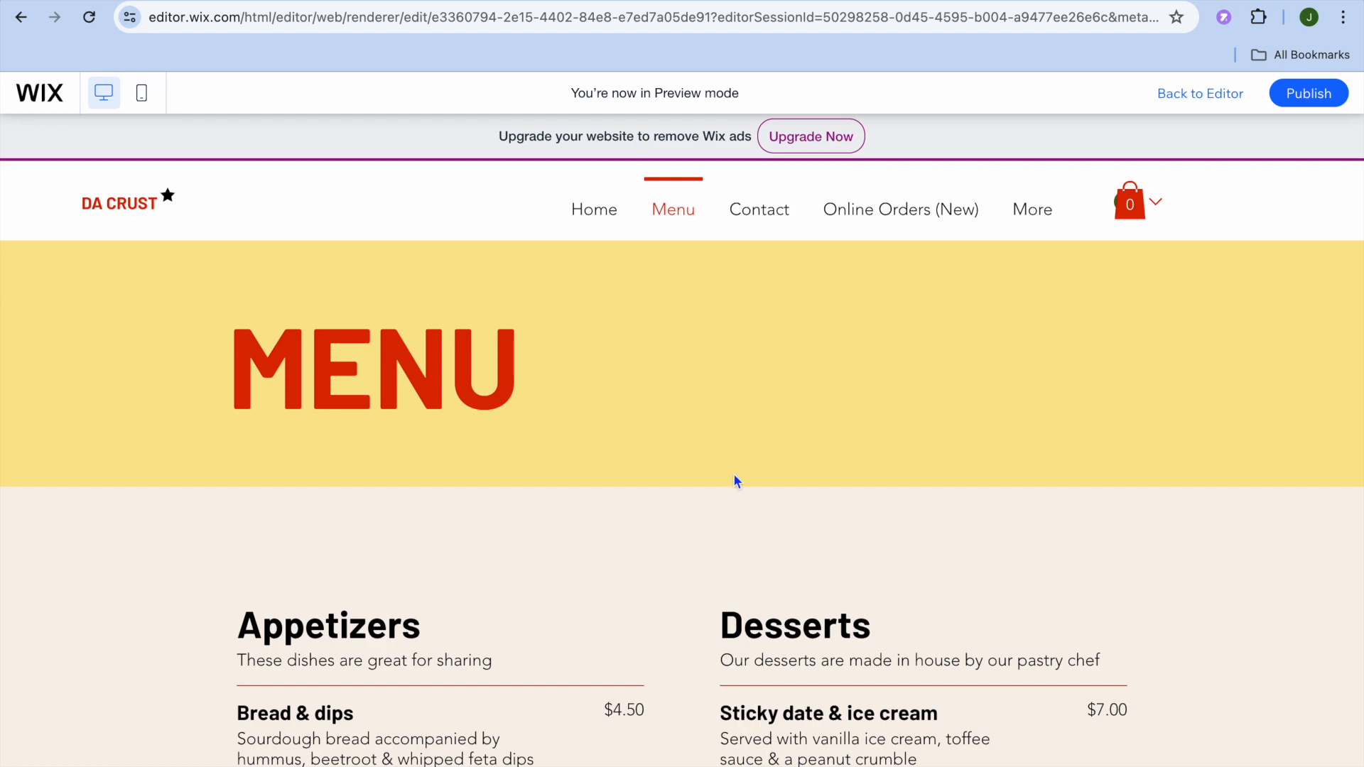
scroll(737, 481, "down", 15)
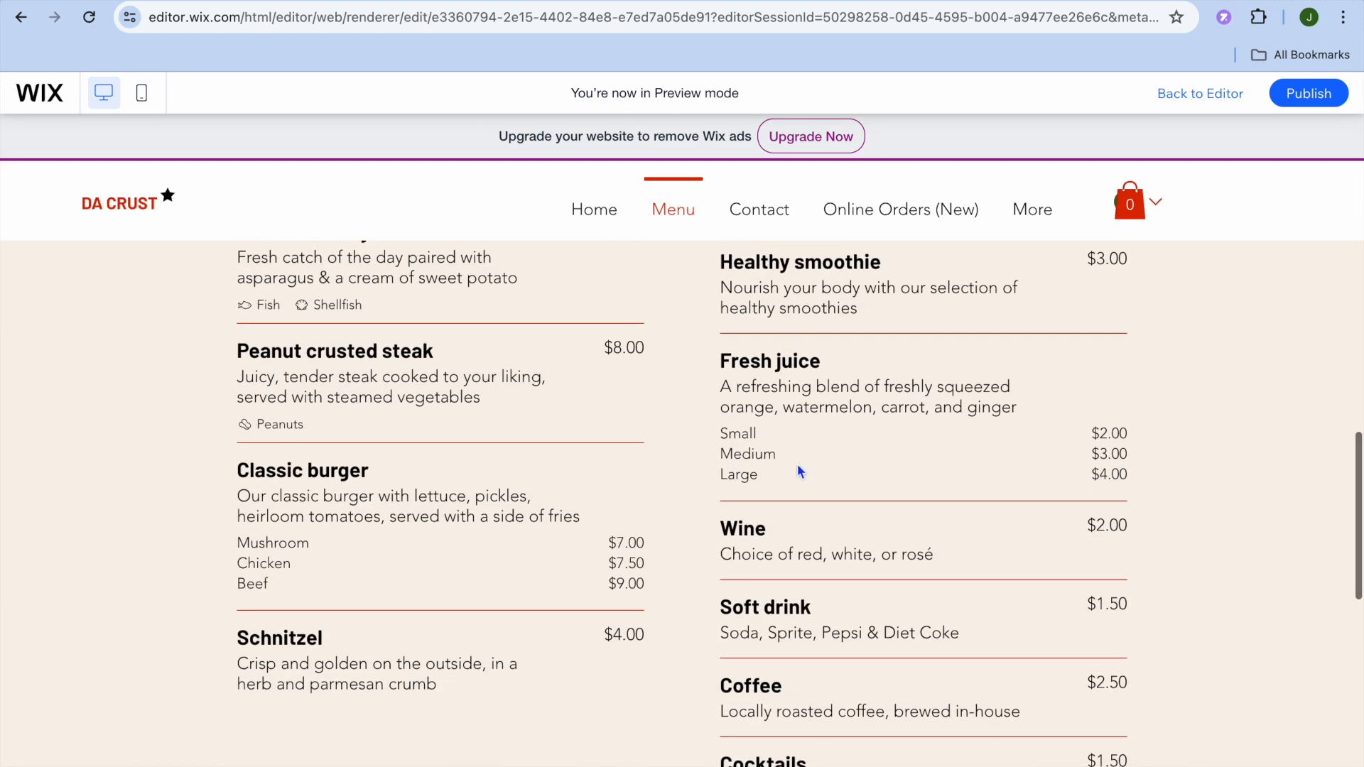
scroll(798, 483, "down", 10)
scroll(798, 487, "up", 15)
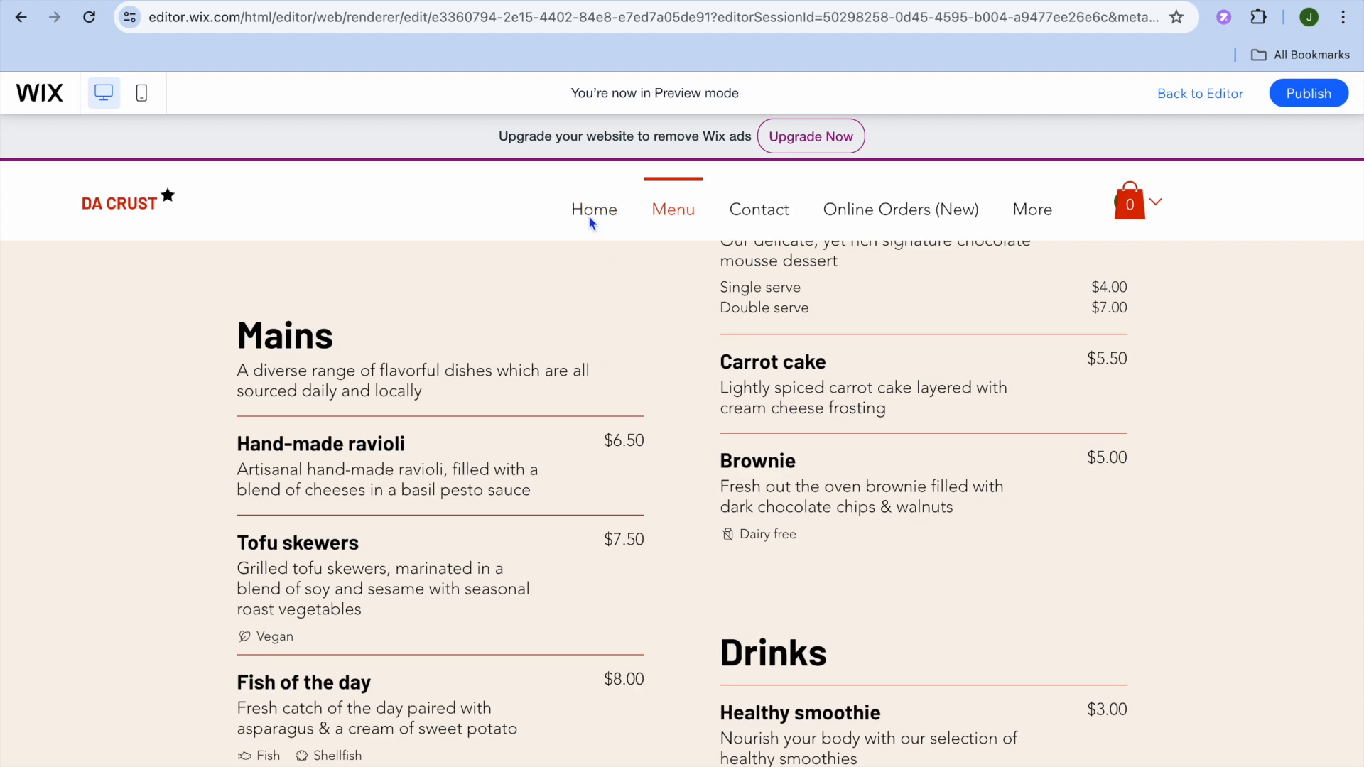
- Go to the Home page in the preview and look through its sections
scroll(590, 218, "up", 10)
scroll(574, 414, "down", 3)
scroll(585, 390, "down", 3)
scroll(586, 390, "up", 4)
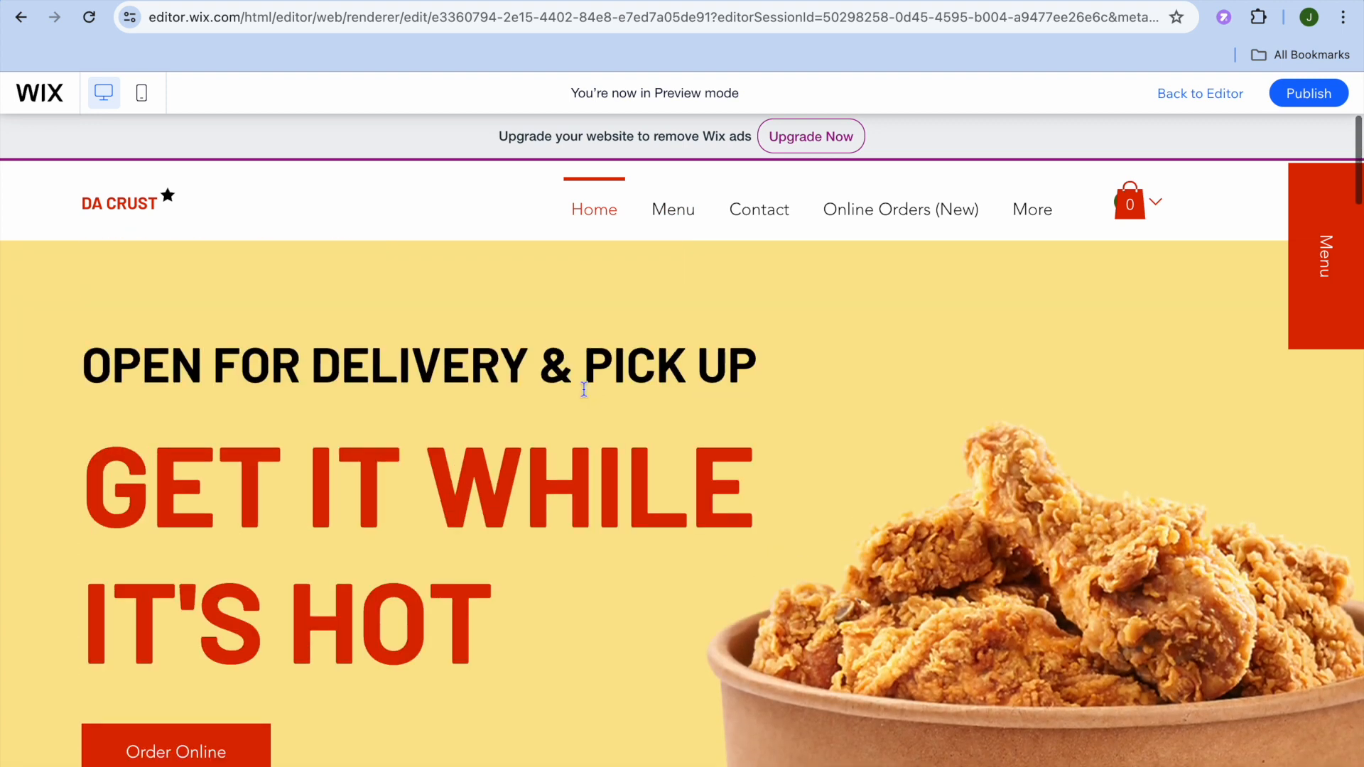
- Test the Order Online button in the home page's hero section and return to the site preview
scroll(586, 390, "down", 6)
scroll(584, 390, "up", 2)
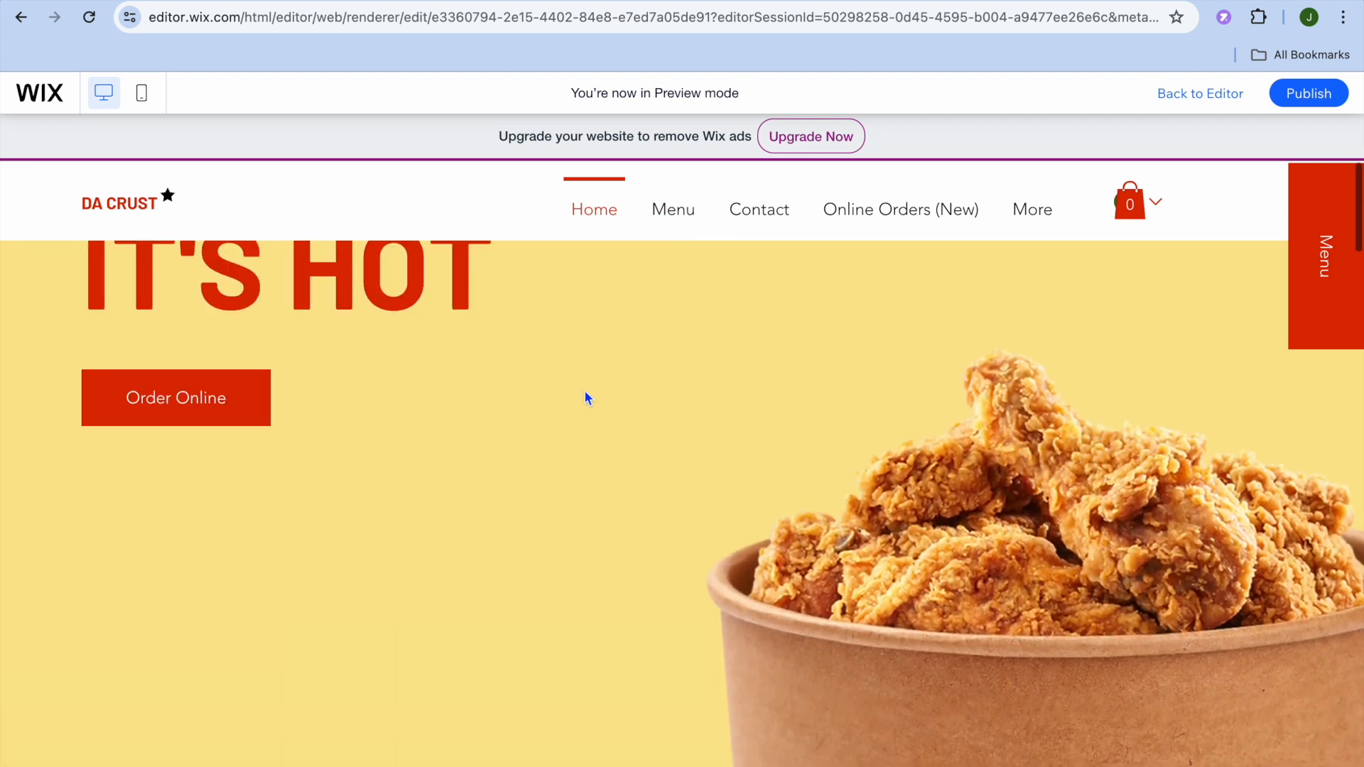
left_click(210, 397)
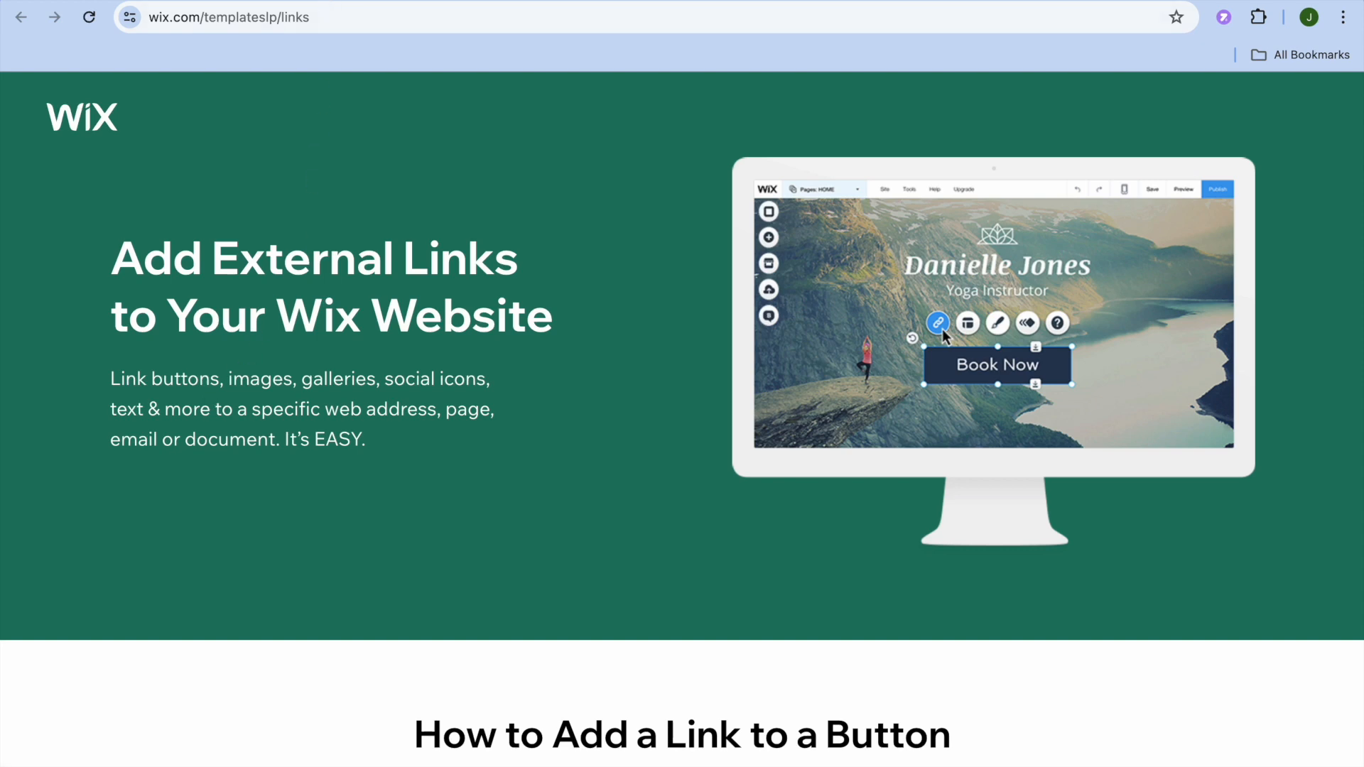
left_click(332, 1)
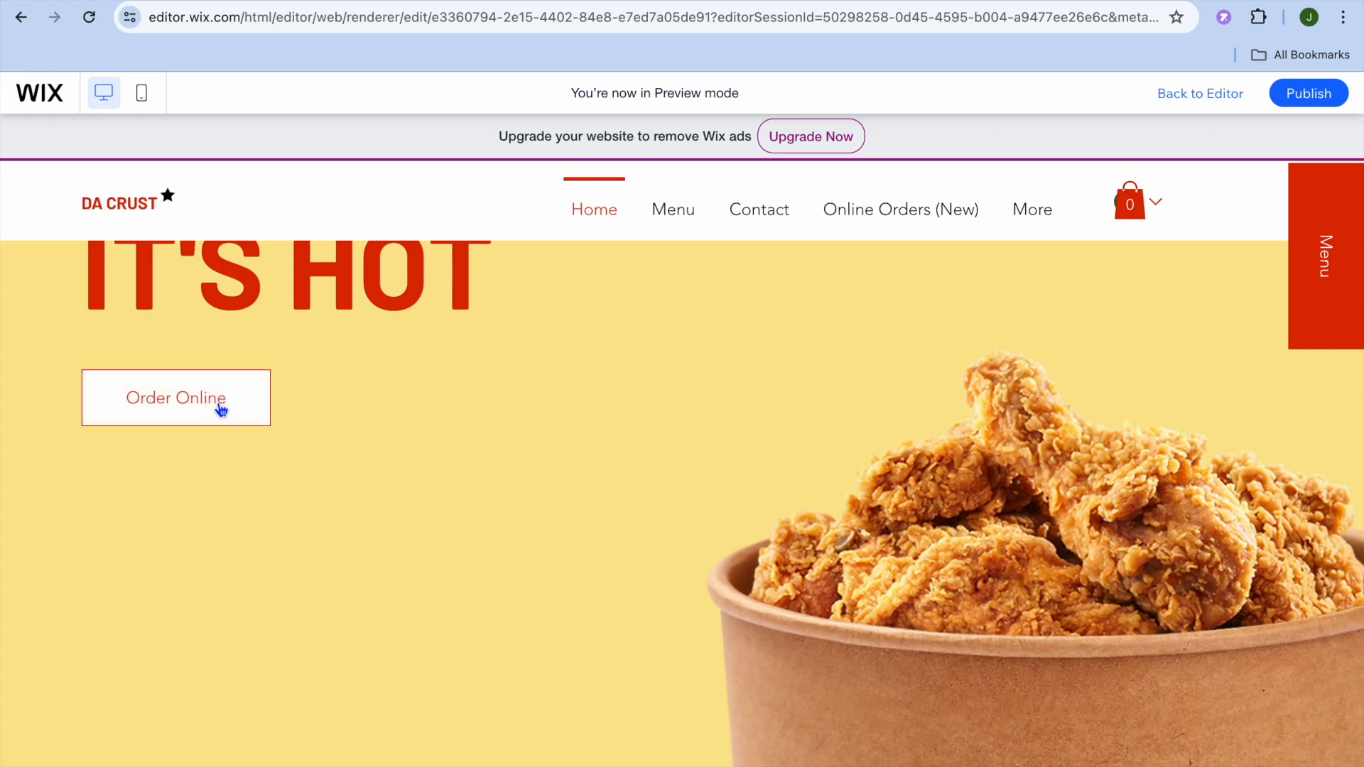
- Follow the site navigation to the Contact section and examine its contact form and opening hours
scroll(767, 224, "up", 1)
left_click(768, 225)
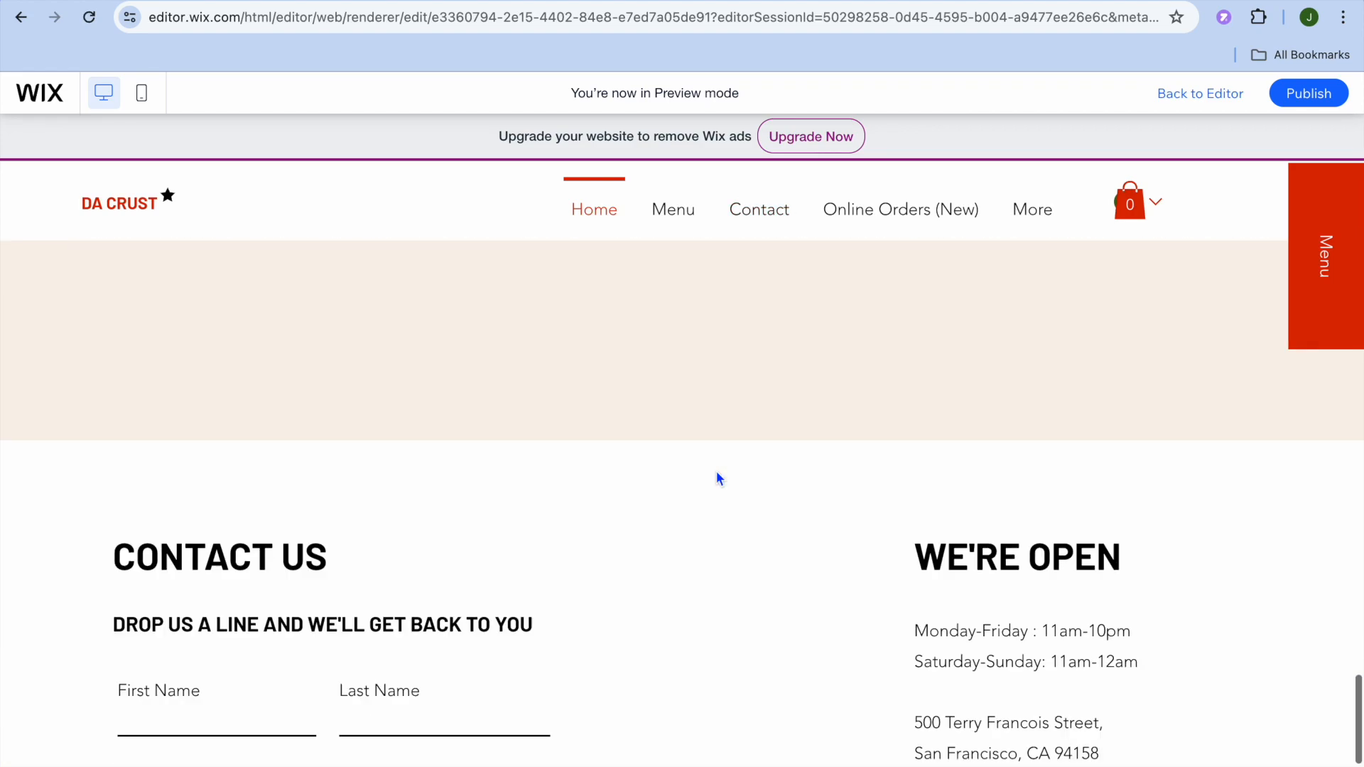
scroll(719, 479, "down", 2)
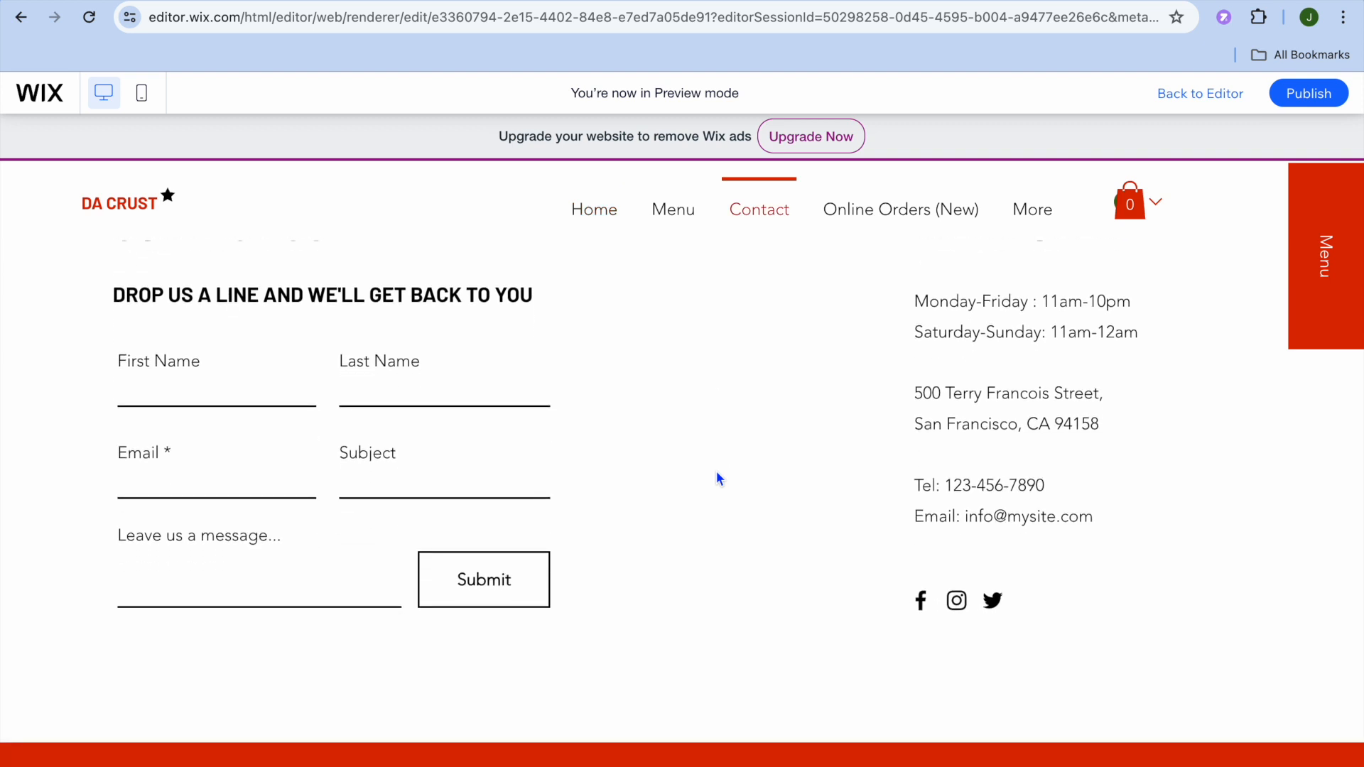